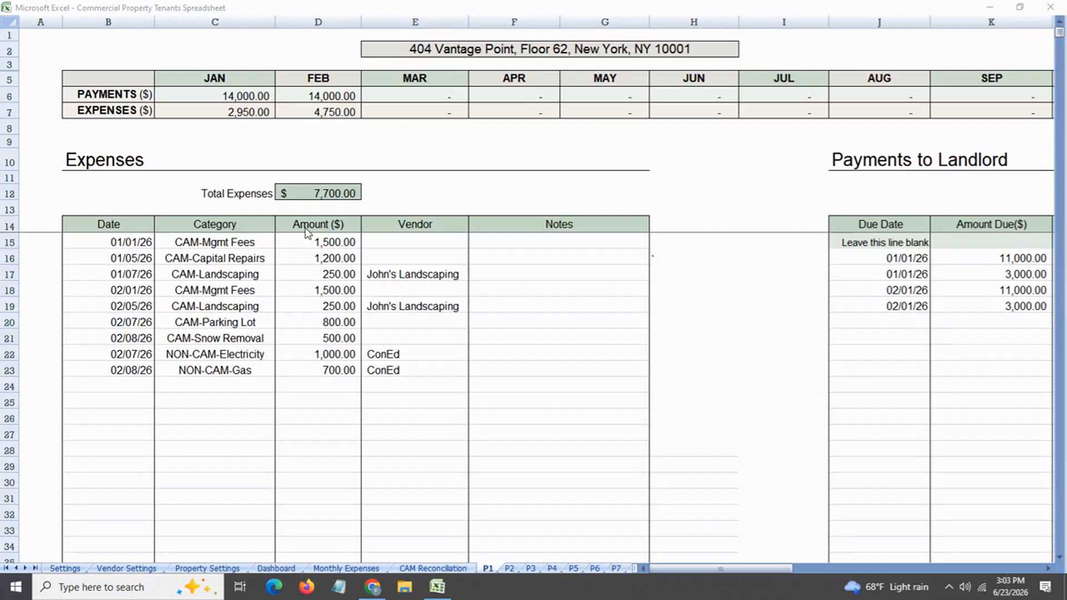
Examine the CAM and NON-CAM categories assigned to the expenses on the P1 sheet
click(246, 244)
click(245, 245)
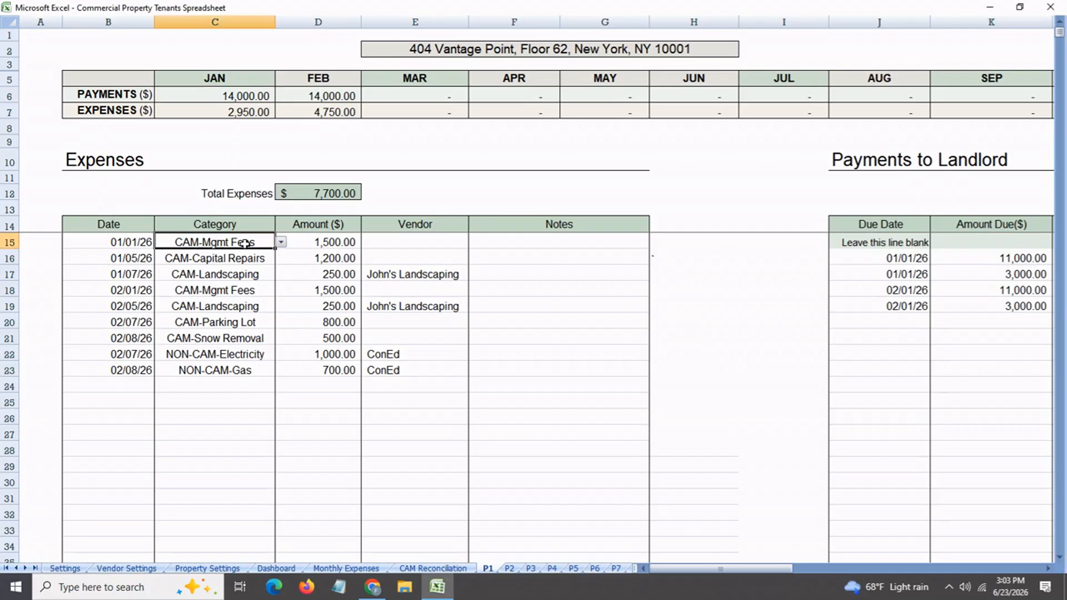
click(242, 260)
click(239, 278)
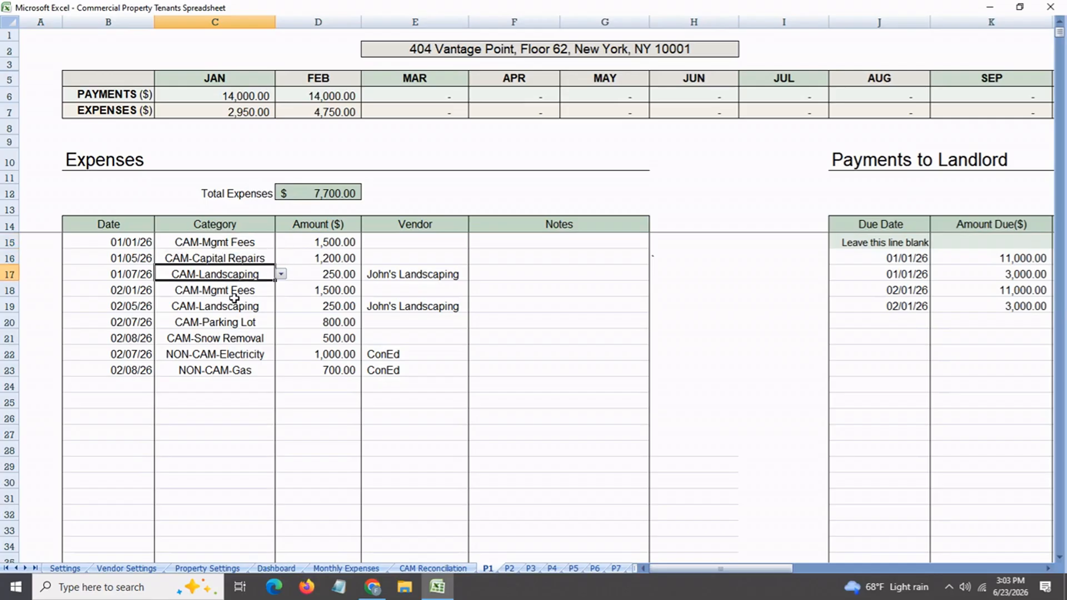
click(234, 296)
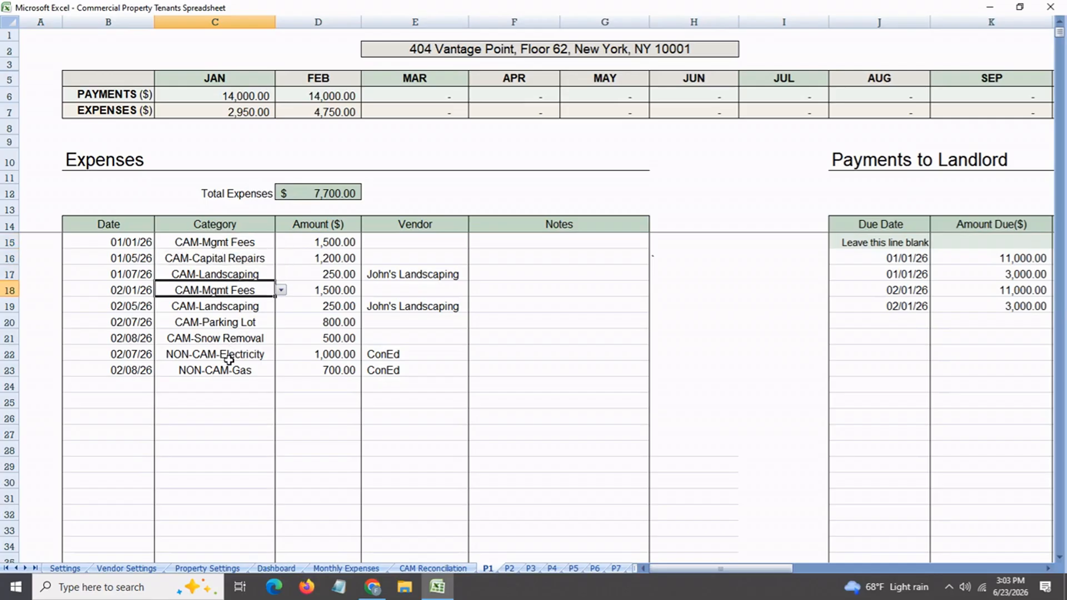
click(228, 360)
click(228, 374)
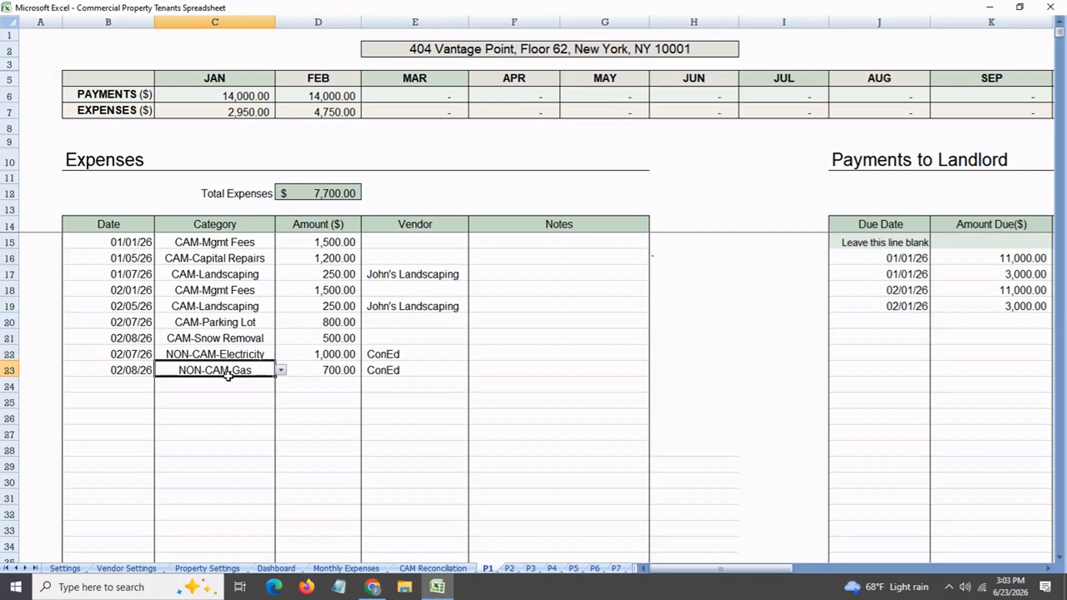
Examine the Rent and CAM categories in the Payments to Landlord table on the P1 sheet
drag(735, 568, 793, 572)
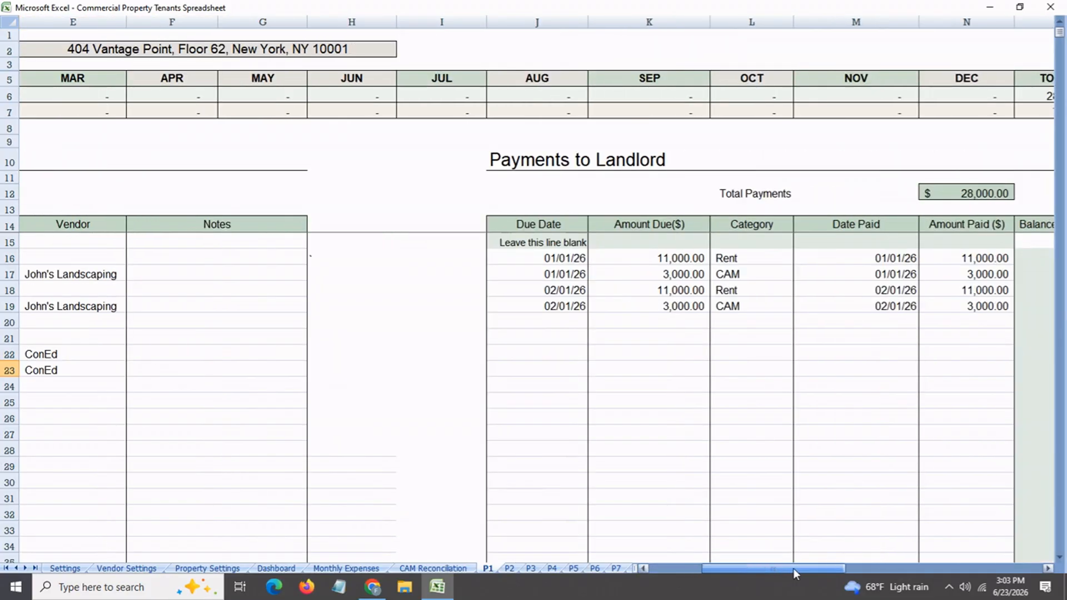
click(746, 260)
click(746, 278)
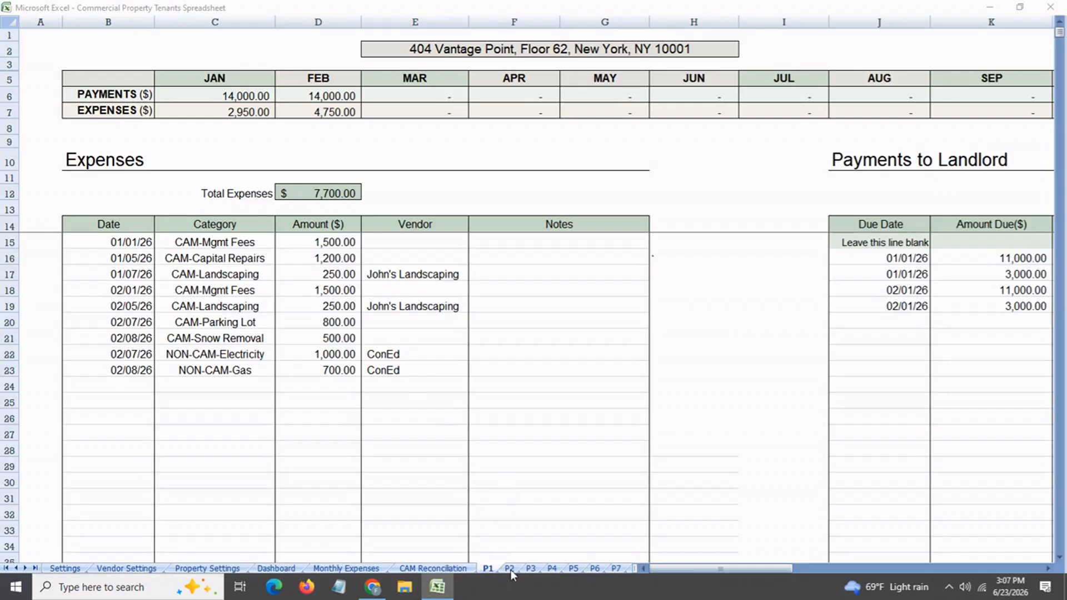
View the P2 property sheet and examine its expense entries and payments to the landlord
click(509, 567)
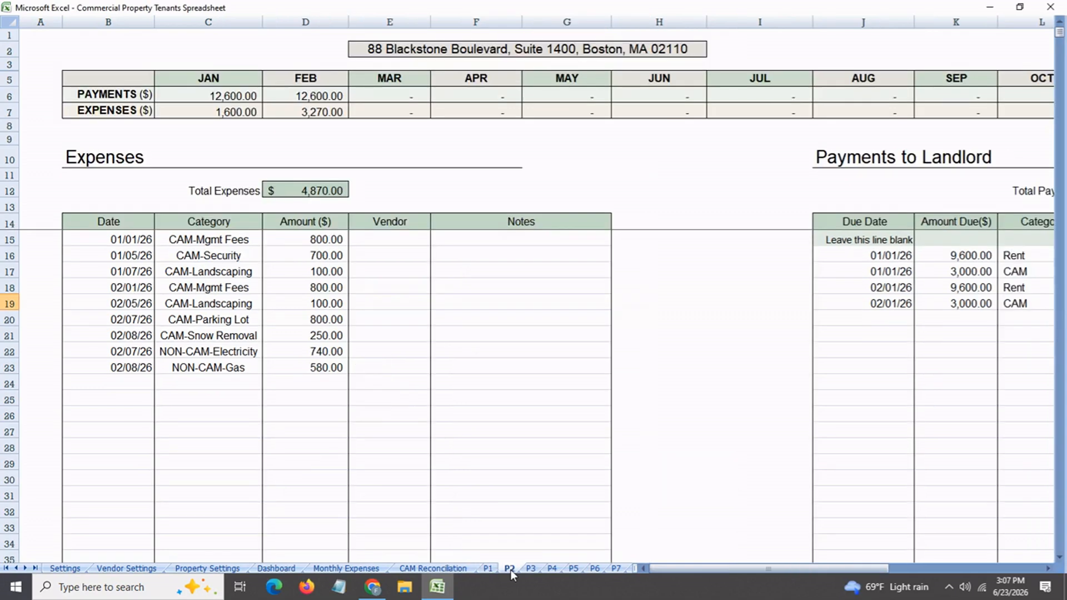
click(143, 356)
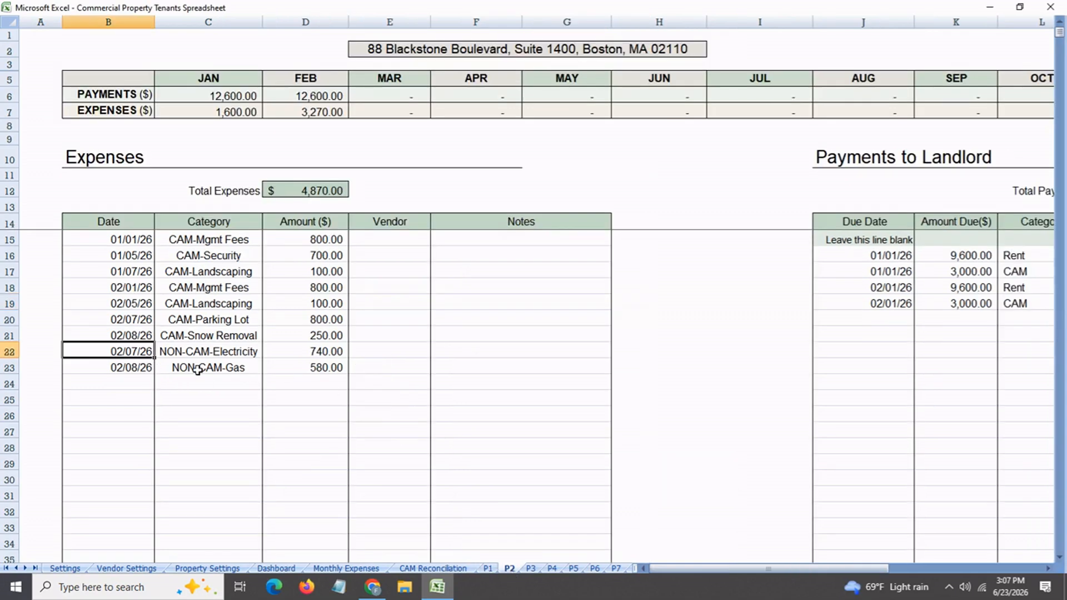
click(198, 370)
click(202, 355)
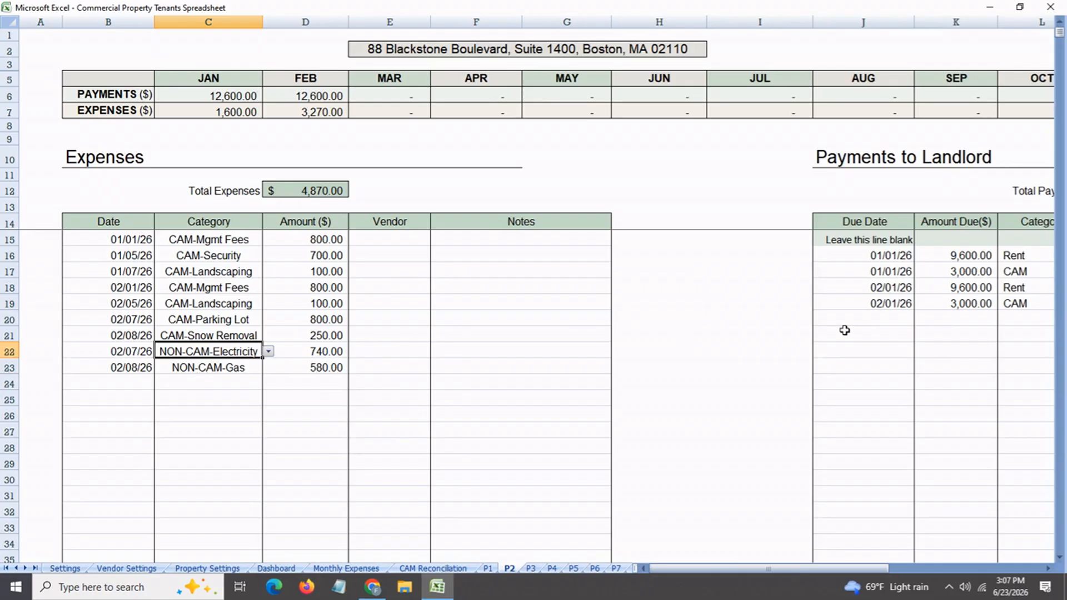
click(885, 306)
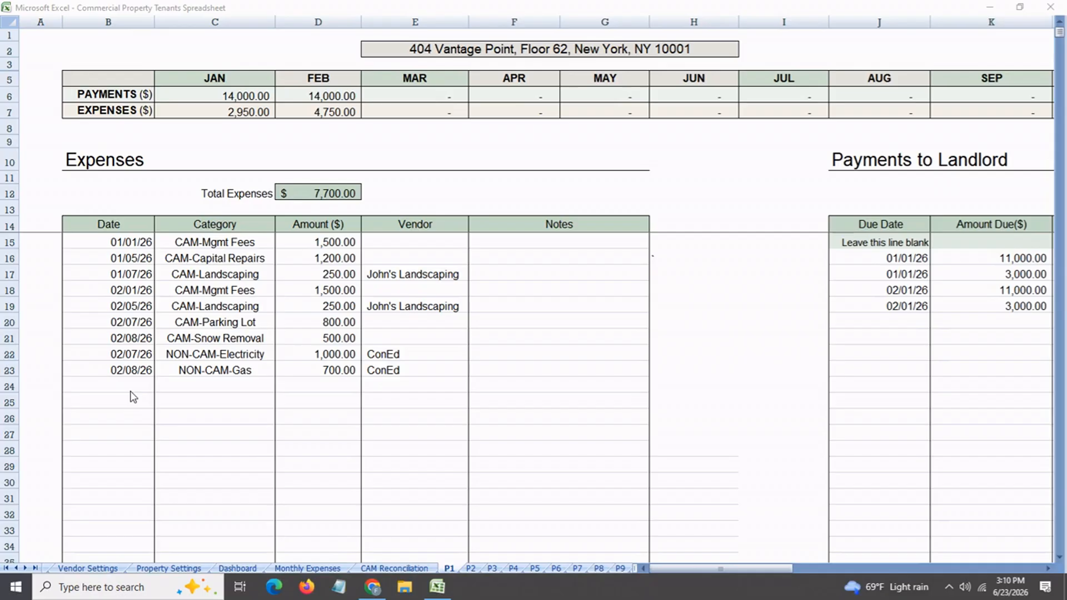
On the P1 sheet, start a new expense in row 24 dated 03/01/26 with the category CAM-Landscaping
click(450, 567)
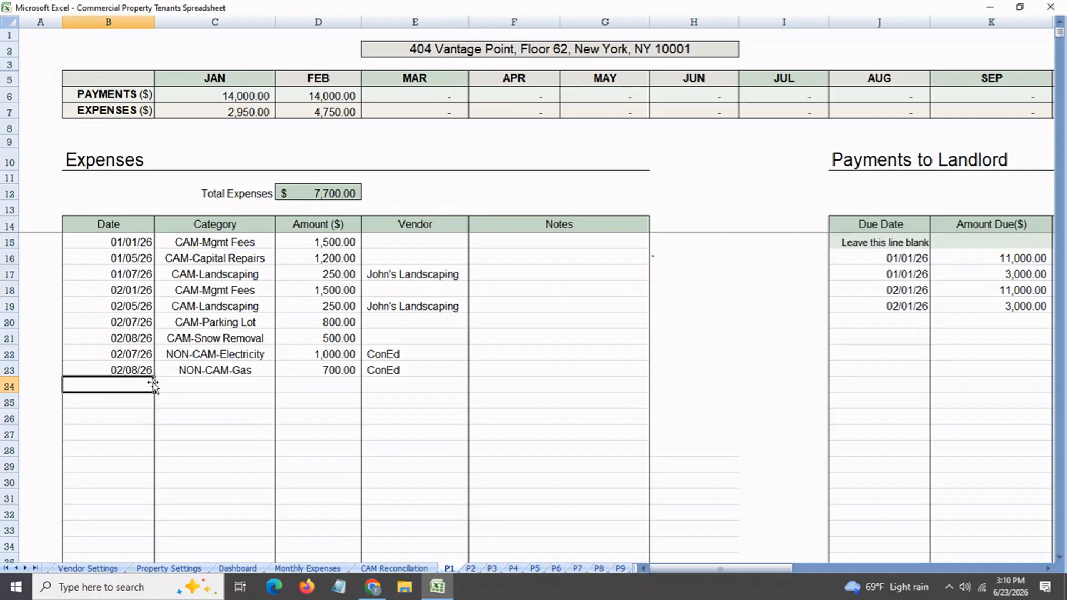
click(498, 53)
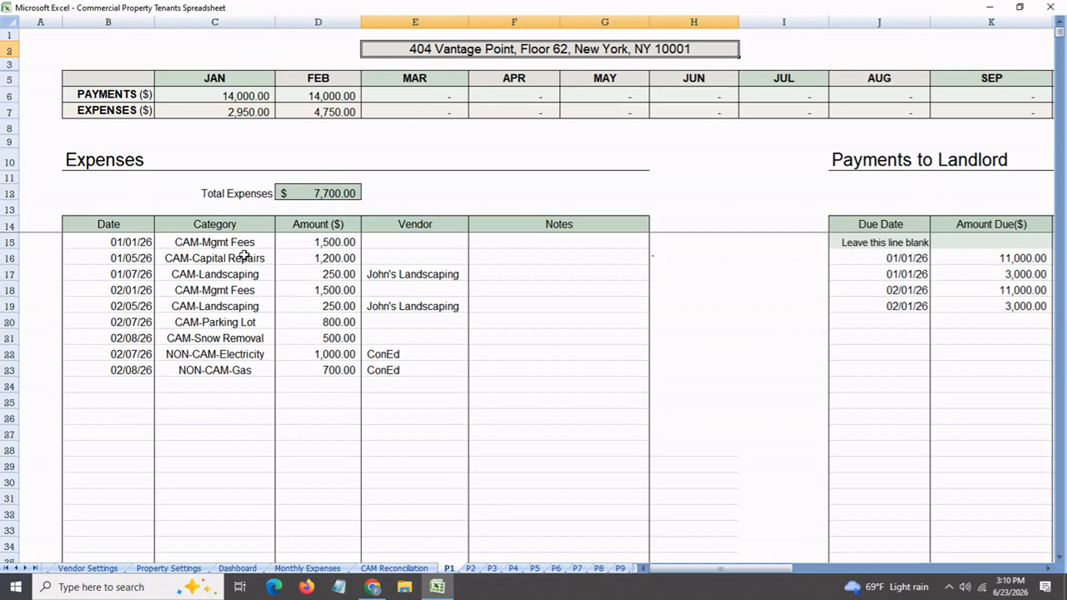
click(140, 391)
text(3/1/26)
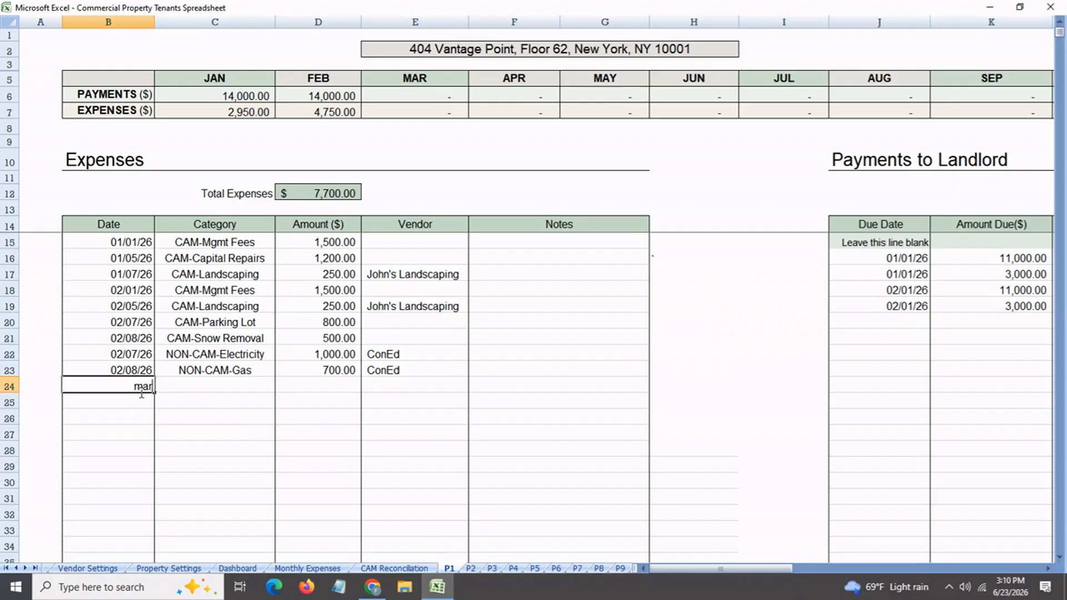
key(Return)
click(210, 390)
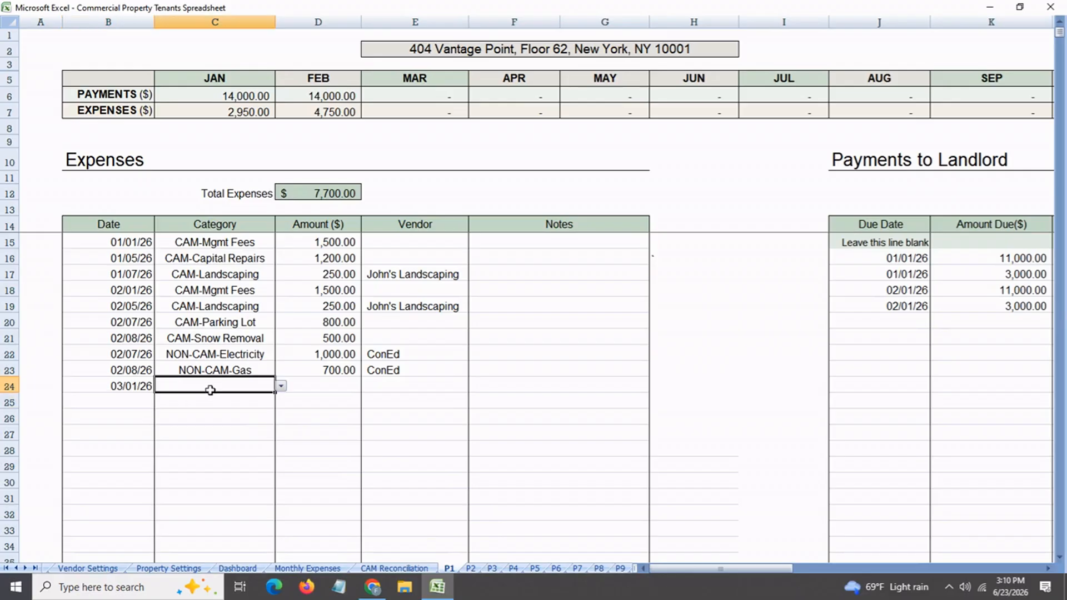
click(282, 387)
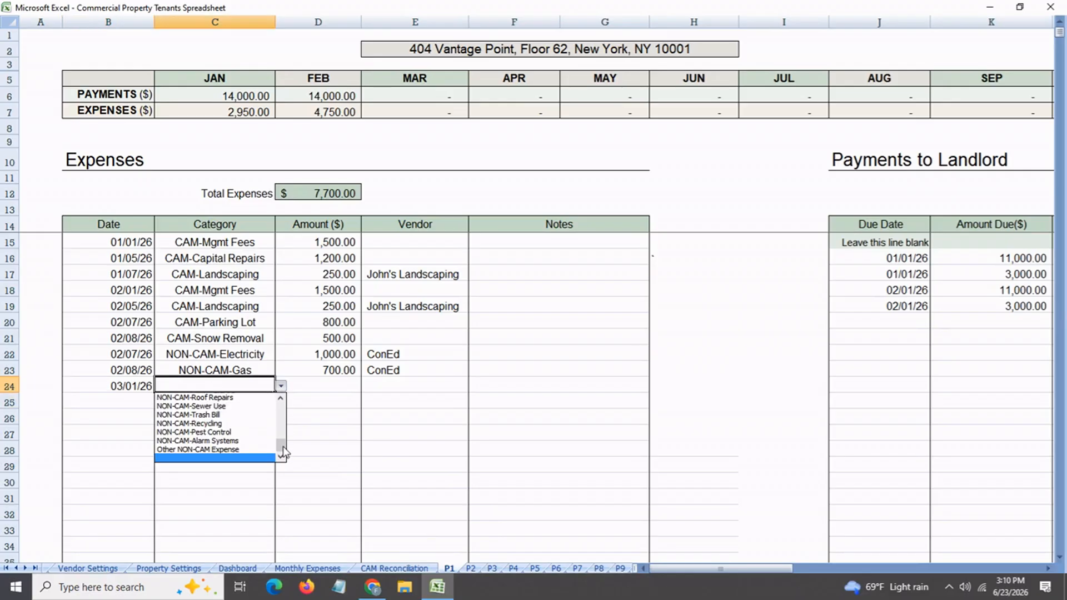
drag(282, 445, 284, 416)
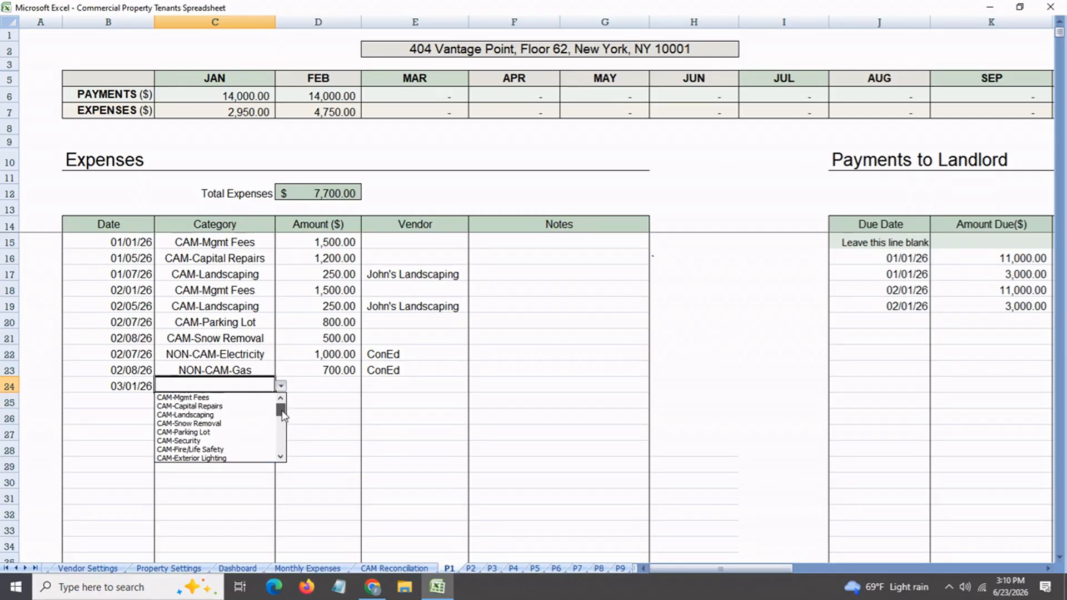
click(232, 416)
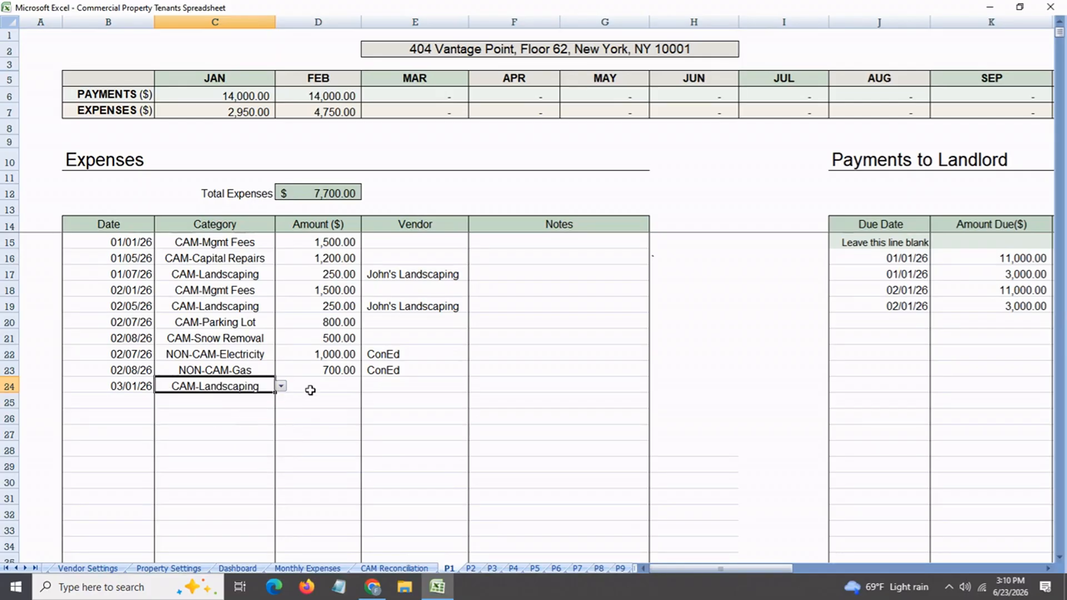
Complete the 03/01/26 landscaping expense with an amount of 250 and the vendor John's Landscaping
click(310, 390)
text(250)
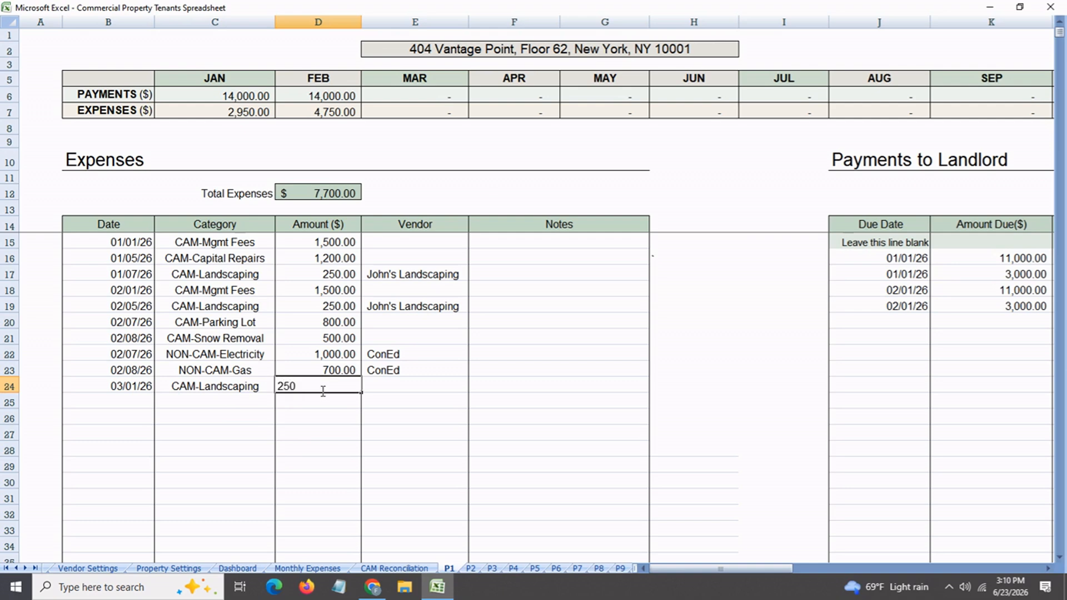
key(Return)
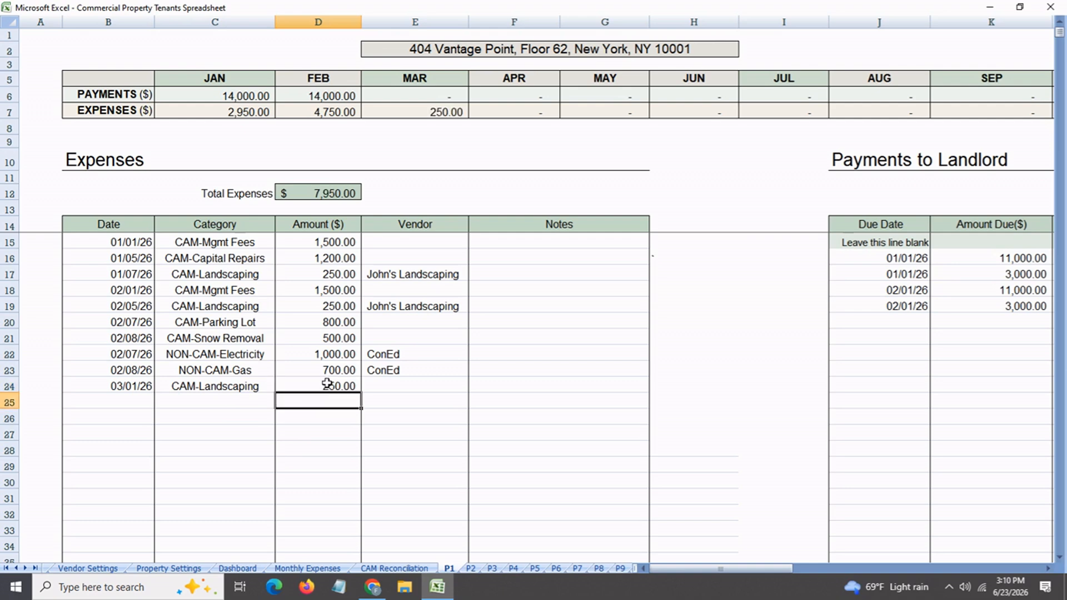
click(400, 388)
click(474, 386)
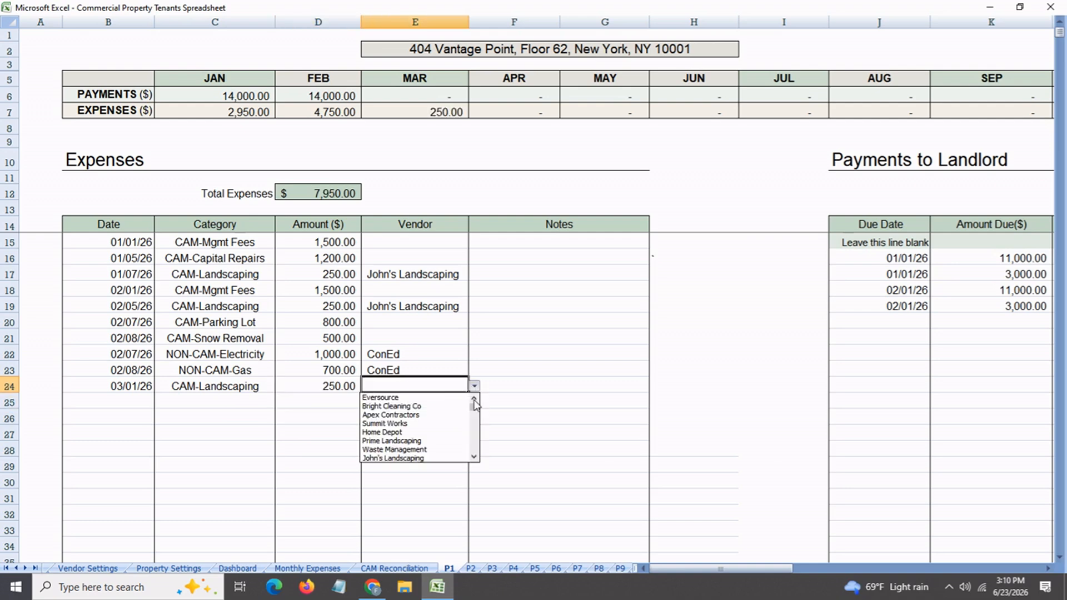
click(435, 458)
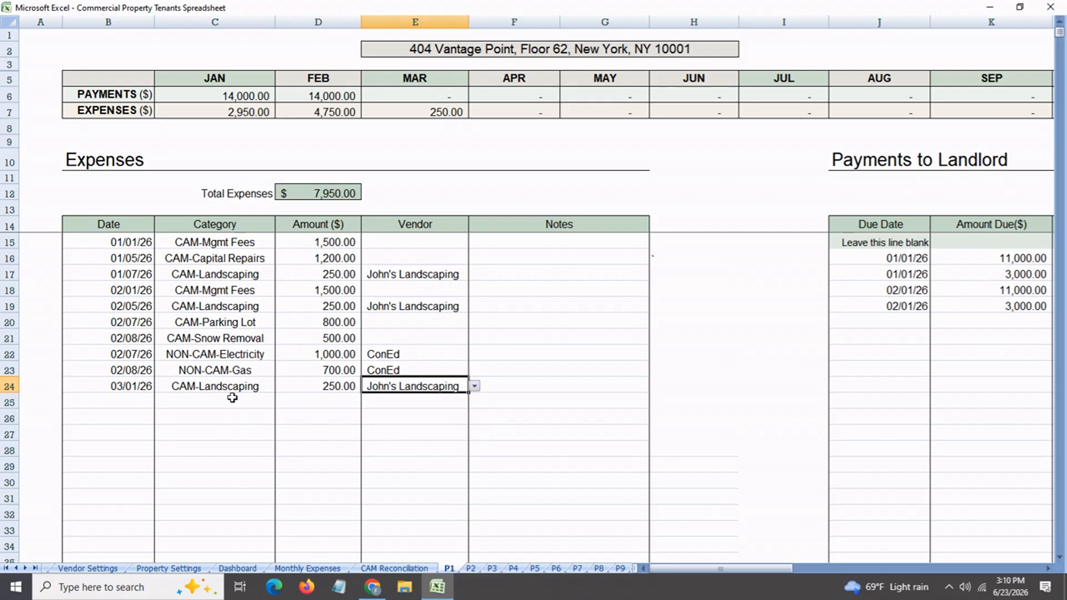
Add another expense in row 25 dated 03/05/26 with the category NON-CAM-Electricity
click(135, 404)
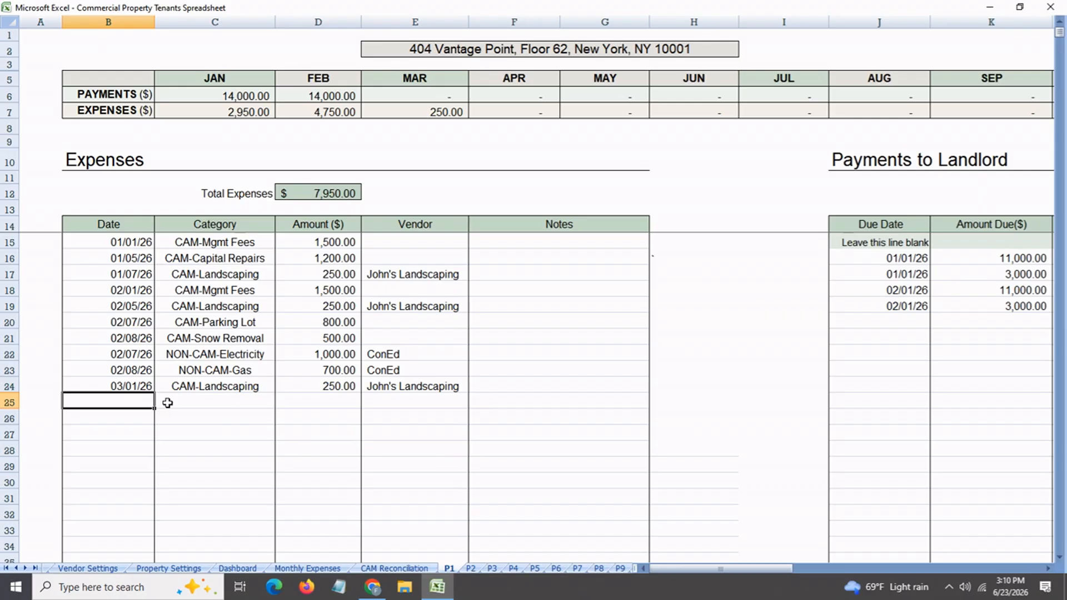
text(mar 5)
key(Return)
click(167, 403)
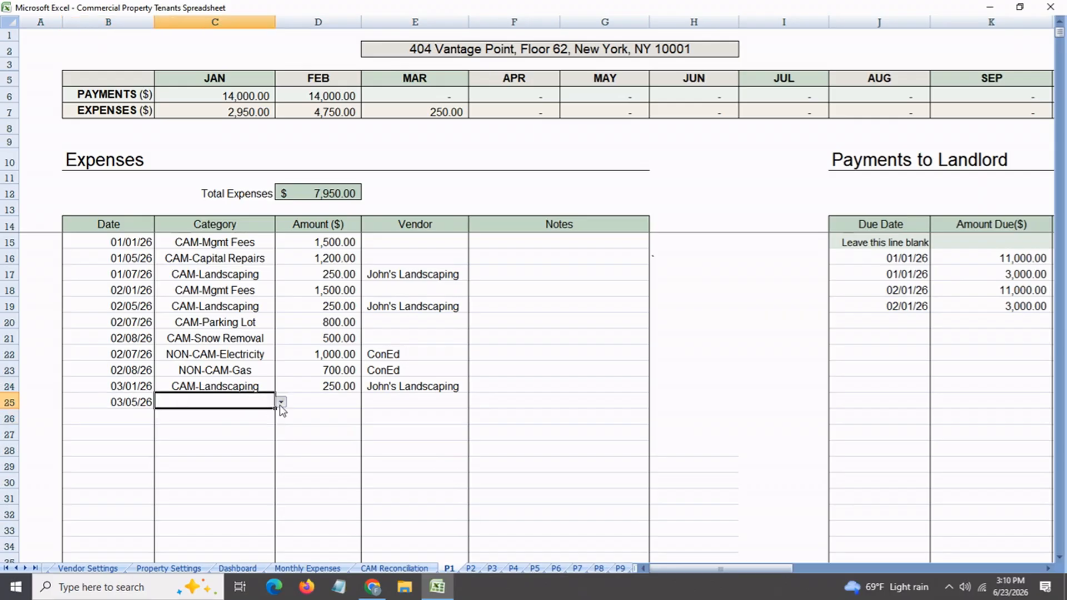
click(281, 402)
click(281, 414)
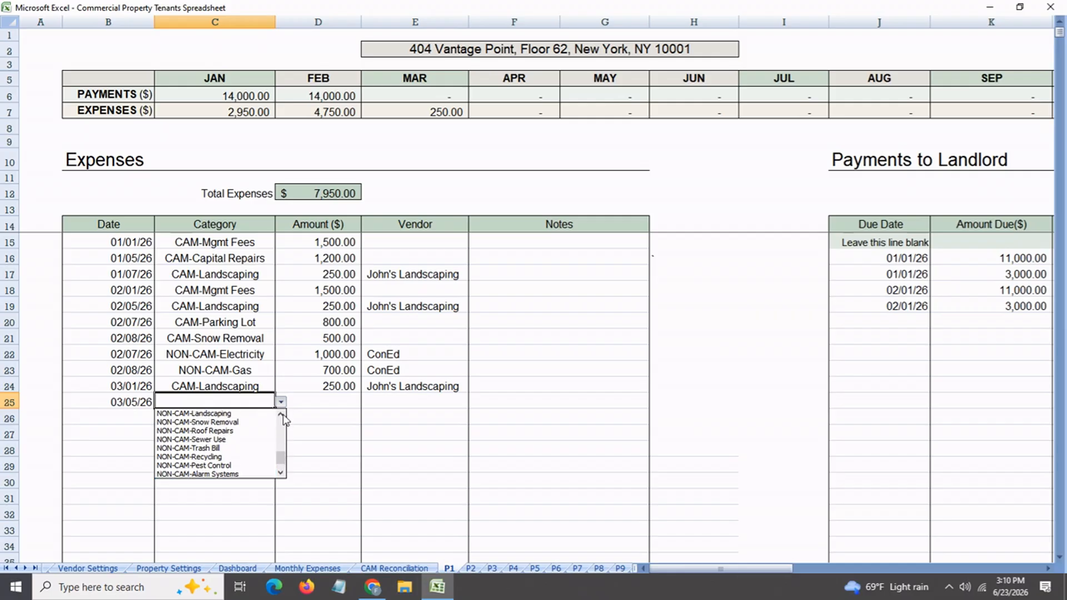
click(282, 415)
click(234, 417)
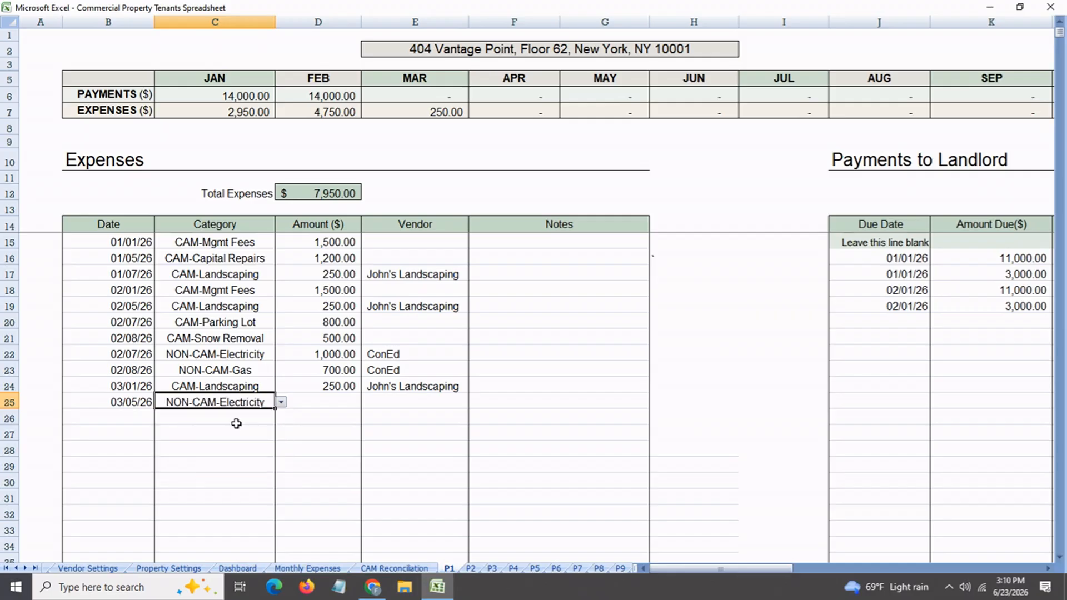
Complete the 03/05/26 electricity expense with an amount of 800 and the vendor ConEd
click(330, 409)
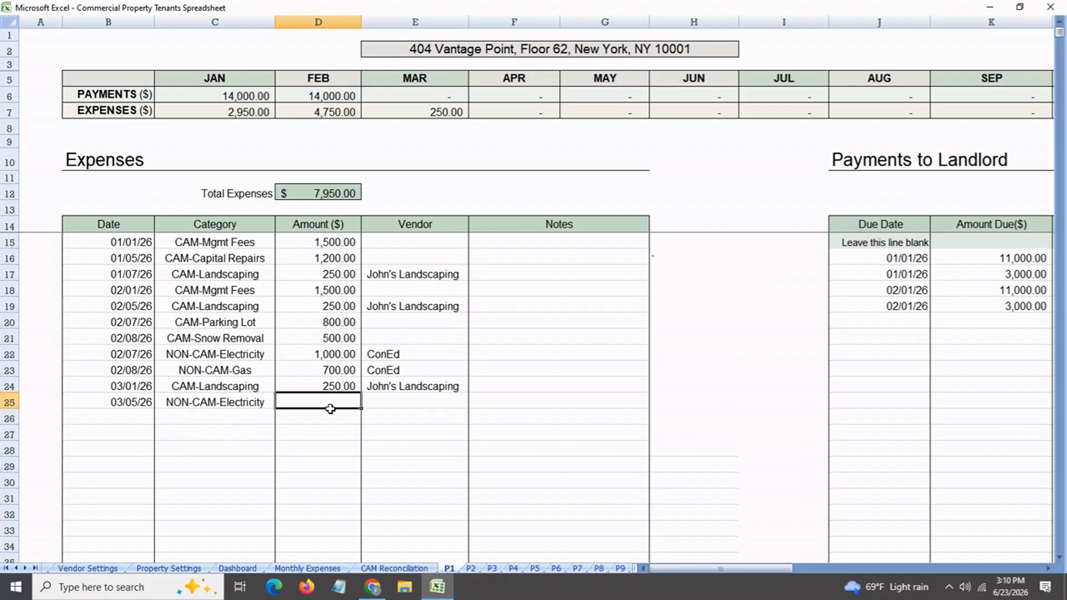
text(800)
key(Return)
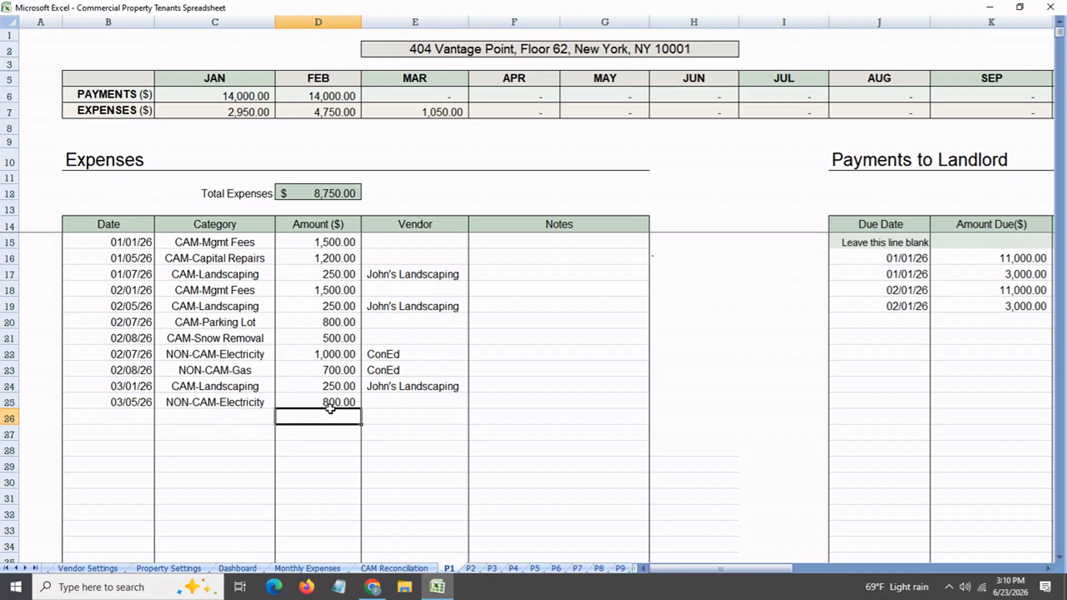
click(393, 409)
click(475, 402)
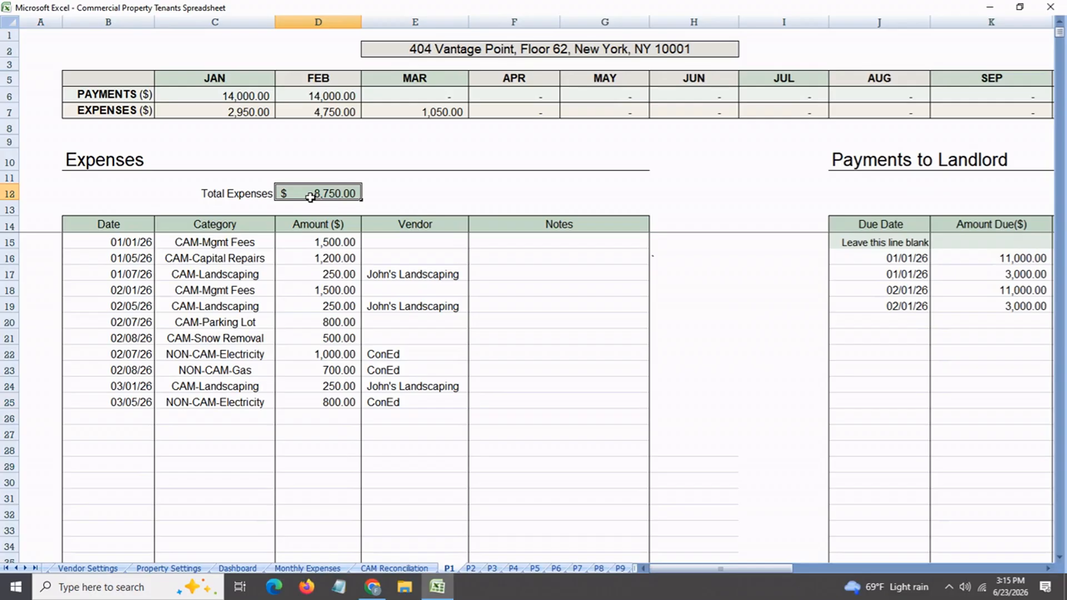
Check the two March expense amounts against Total Expenses and the March expenses in the monthly summary
click(334, 389)
click(336, 403)
click(314, 194)
click(392, 116)
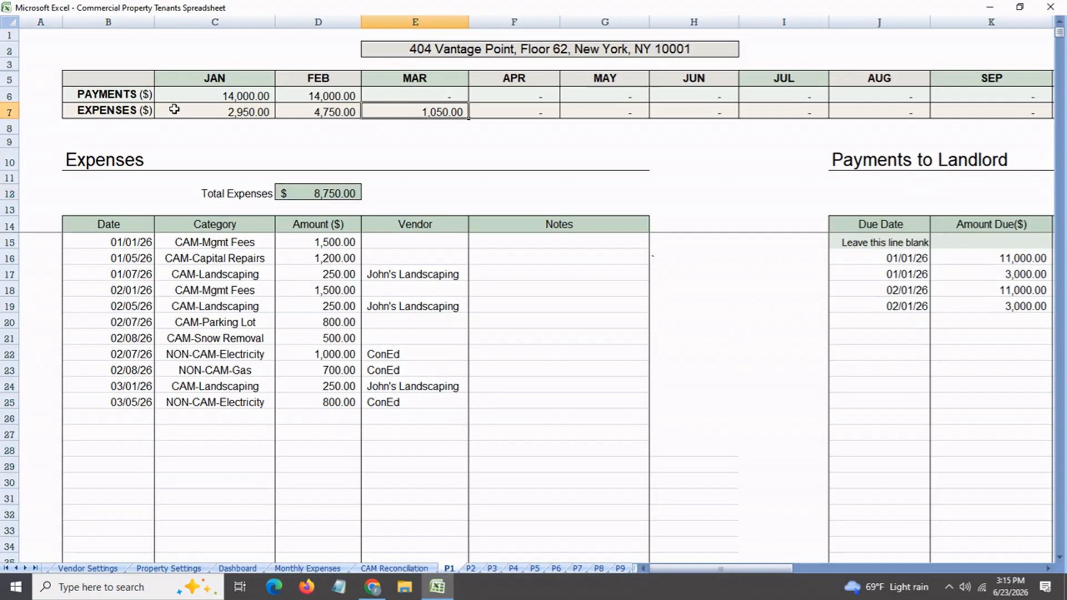
Review the Payments and Expenses rows of the monthly summary from January through March
drag(123, 94, 118, 117)
click(118, 116)
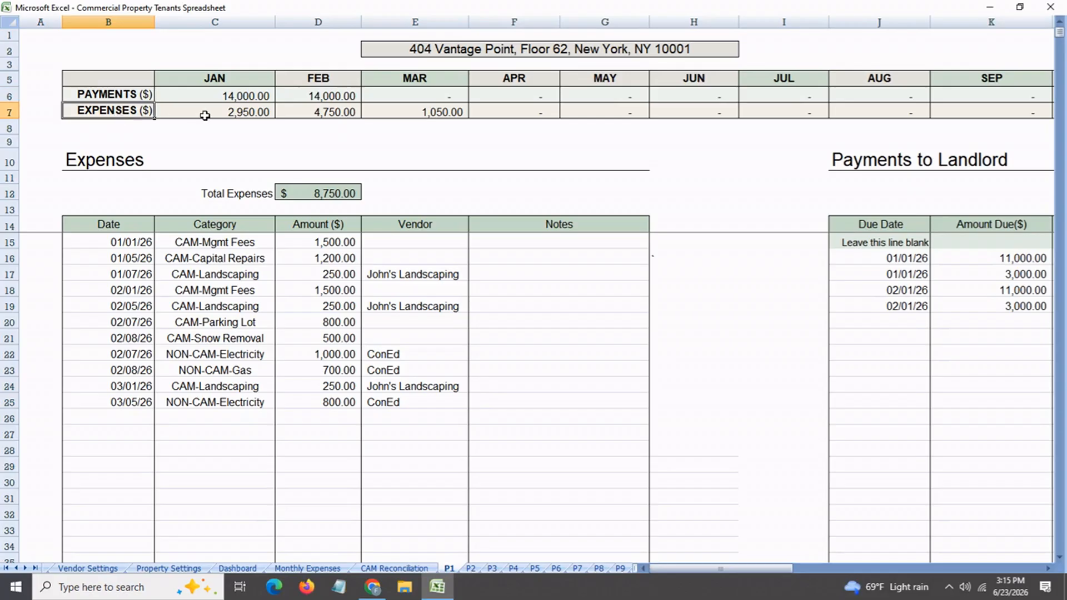
click(208, 100)
click(311, 100)
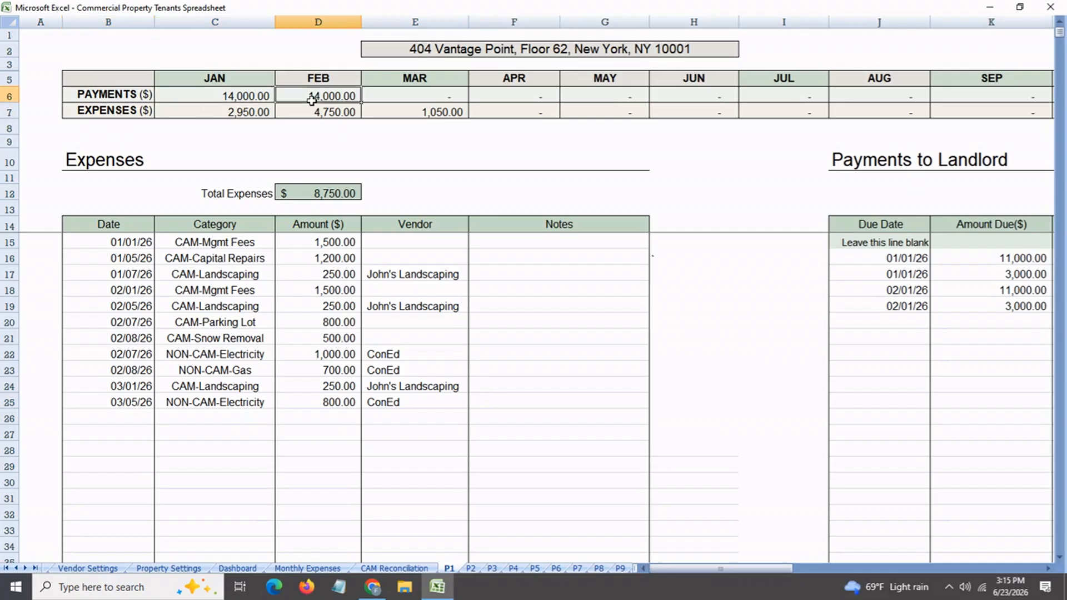
click(236, 114)
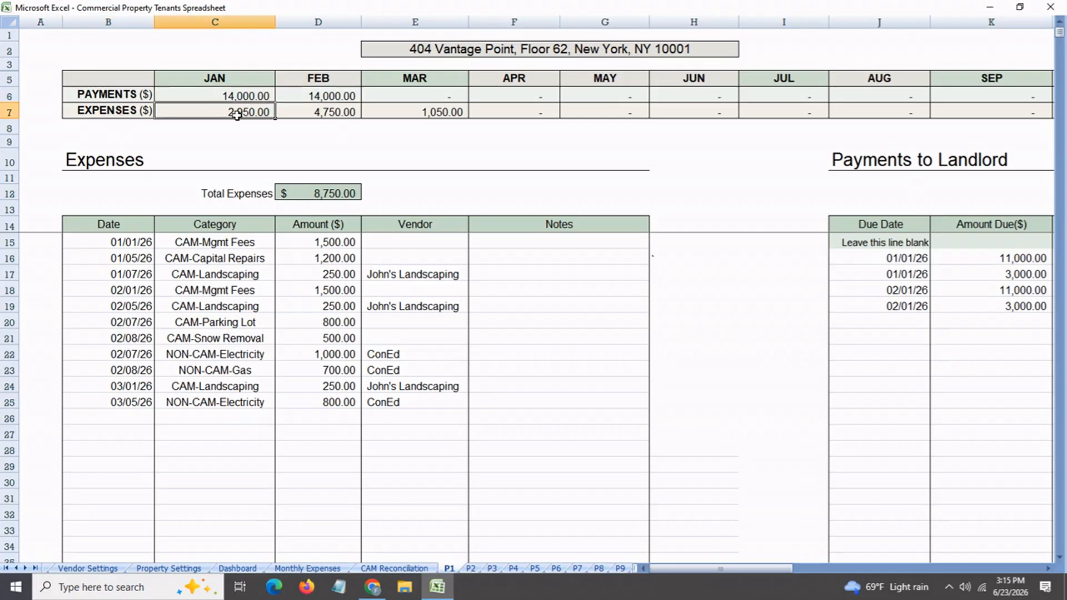
click(320, 115)
click(421, 115)
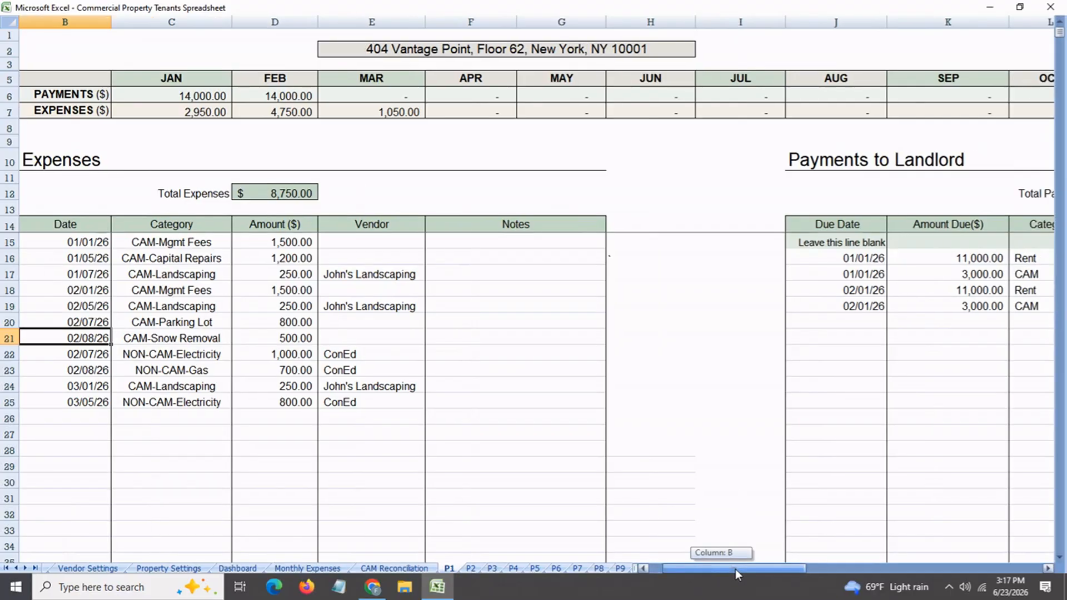
Add a landlord payment in row 20 due 03/01/26 with an amount due of 11,000 and the category Rent
drag(735, 569, 786, 568)
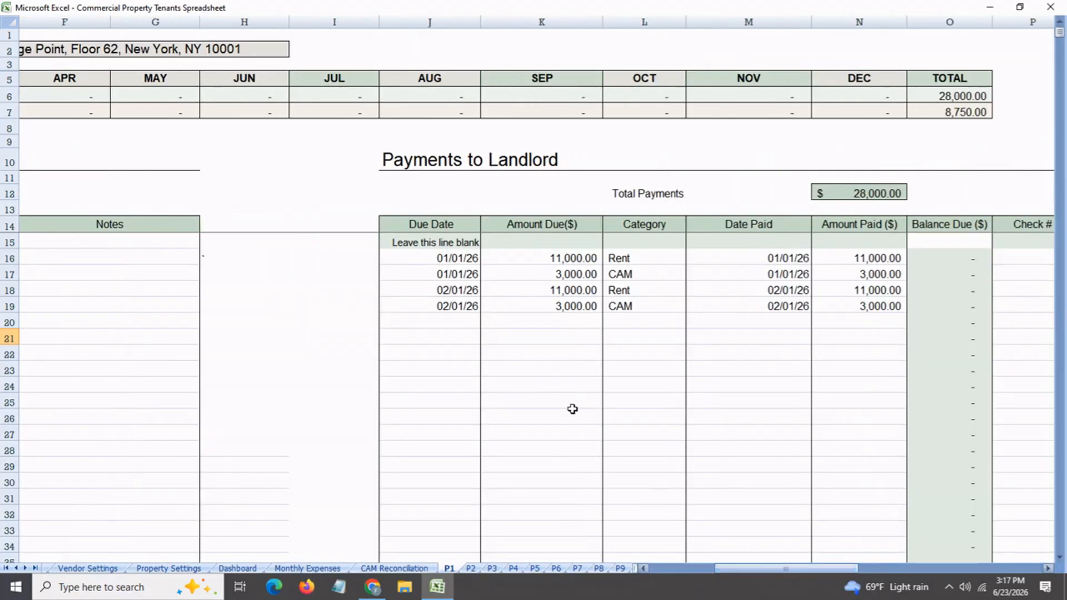
click(417, 323)
text(mar)
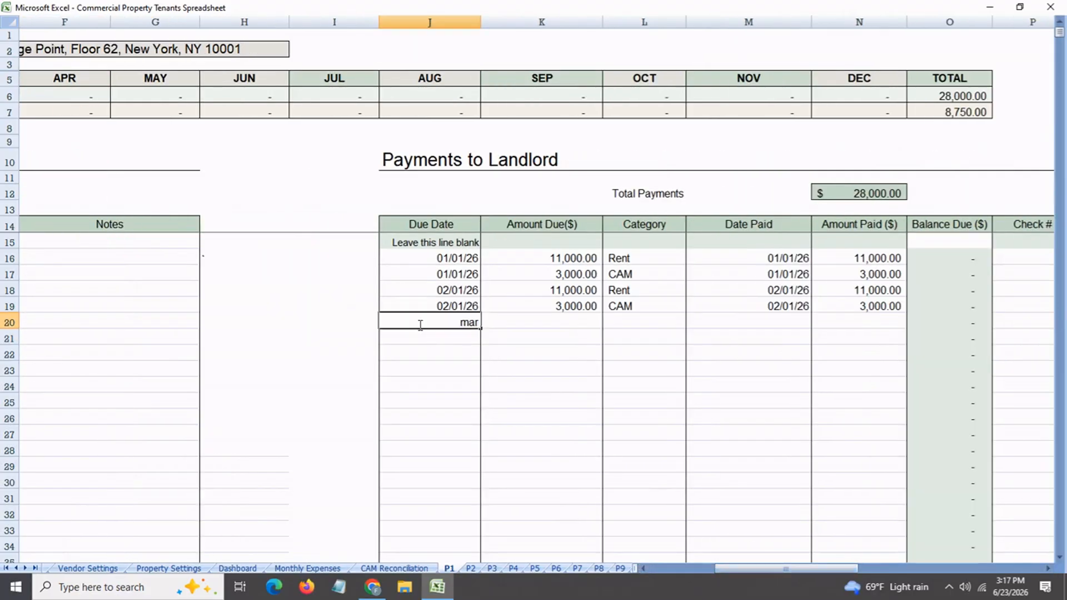
key(Return)
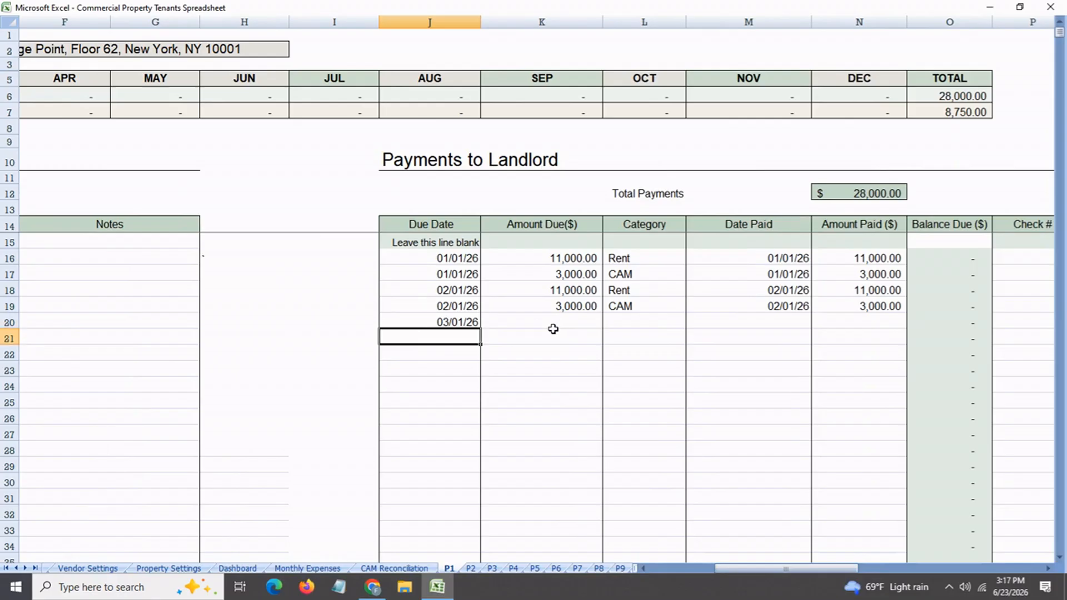
click(553, 327)
text(11000)
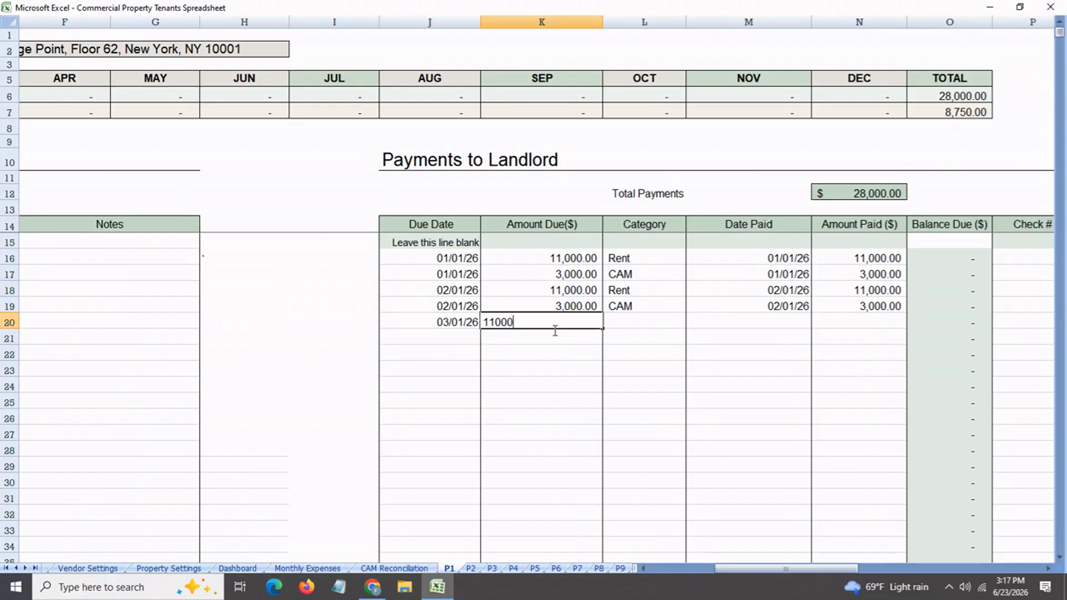
key(Return)
key(Up)
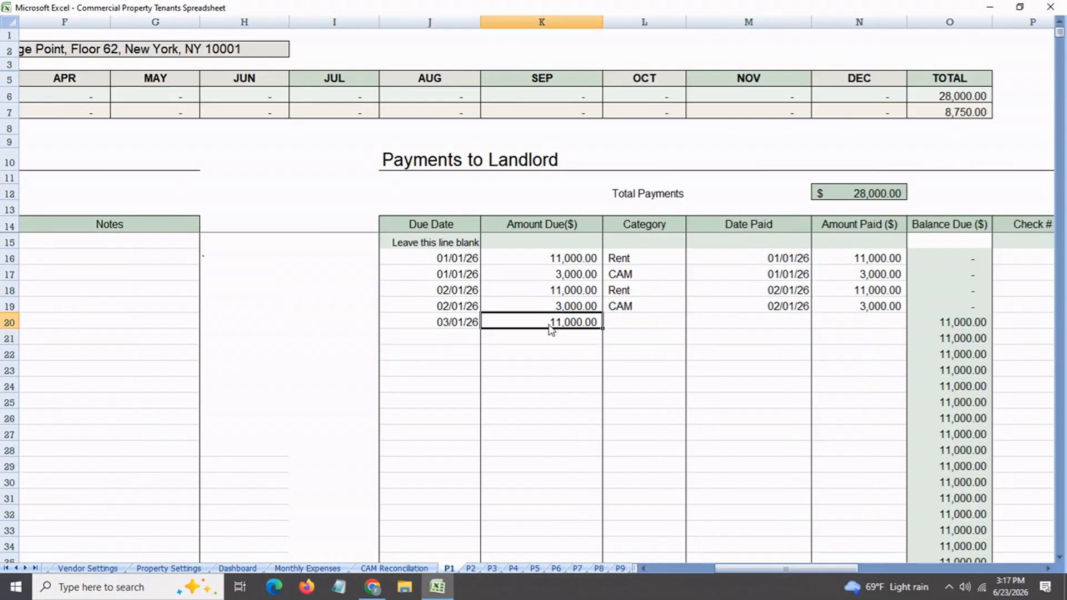
key(Right)
click(691, 323)
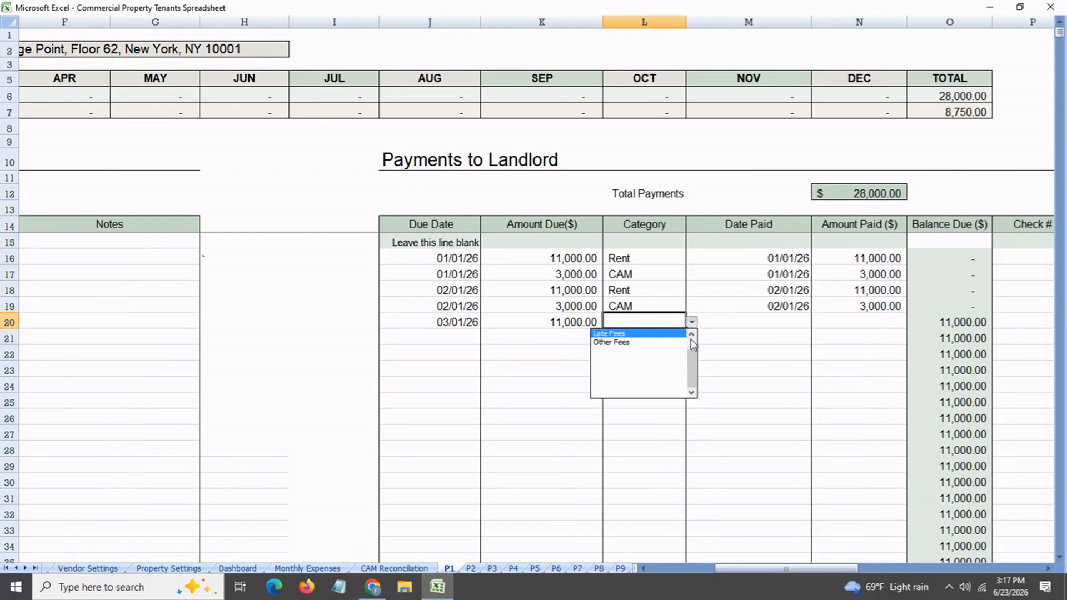
Record the row 20 rent as paid on 03/01/26 with an amount paid of 11,000
click(753, 323)
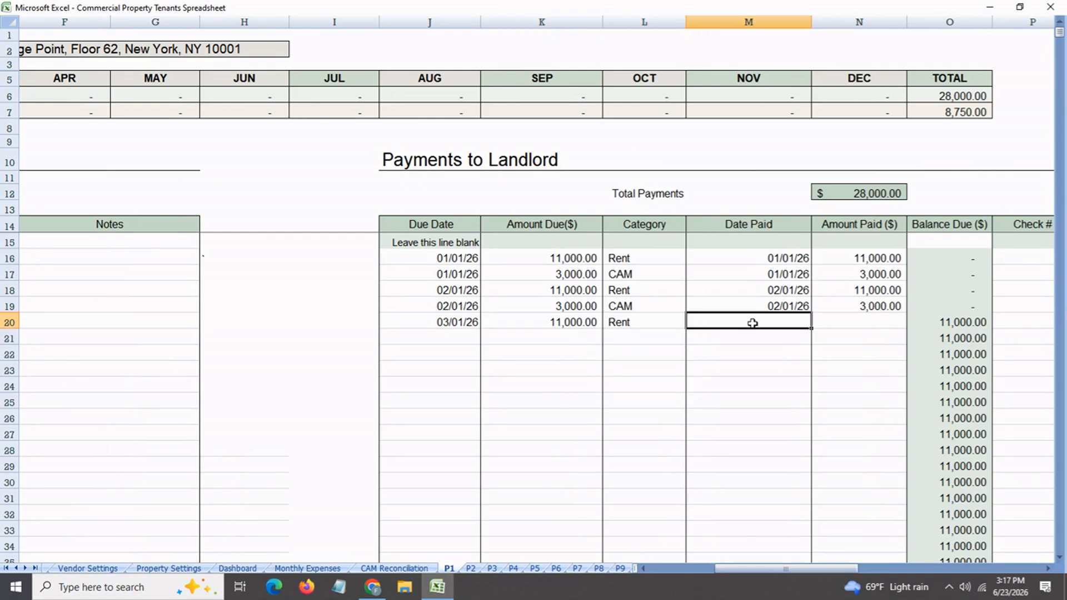
text(mar 1)
key(Return)
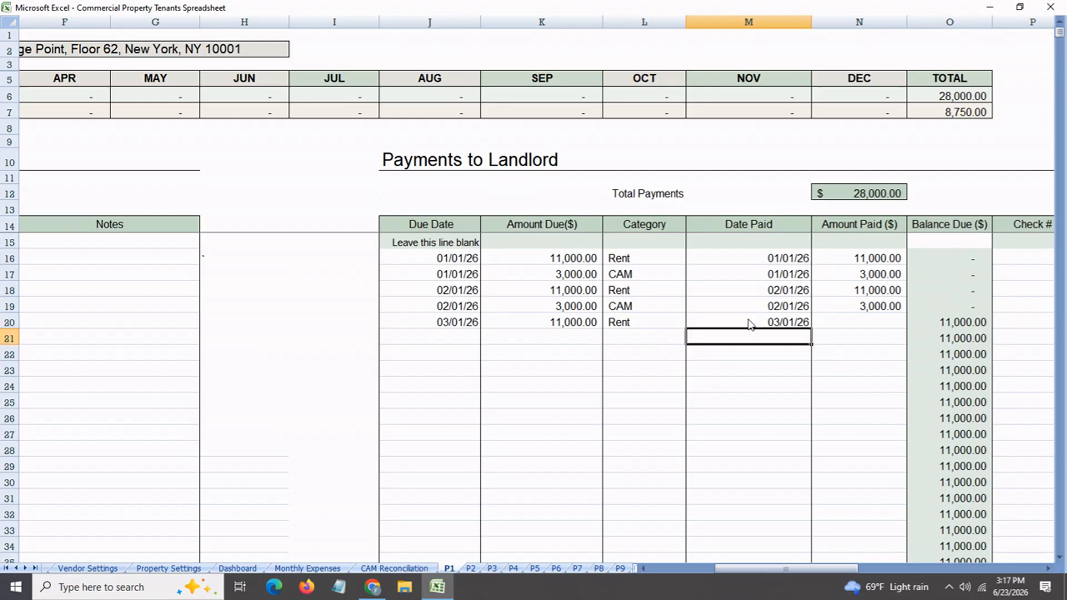
click(855, 329)
text(1000)
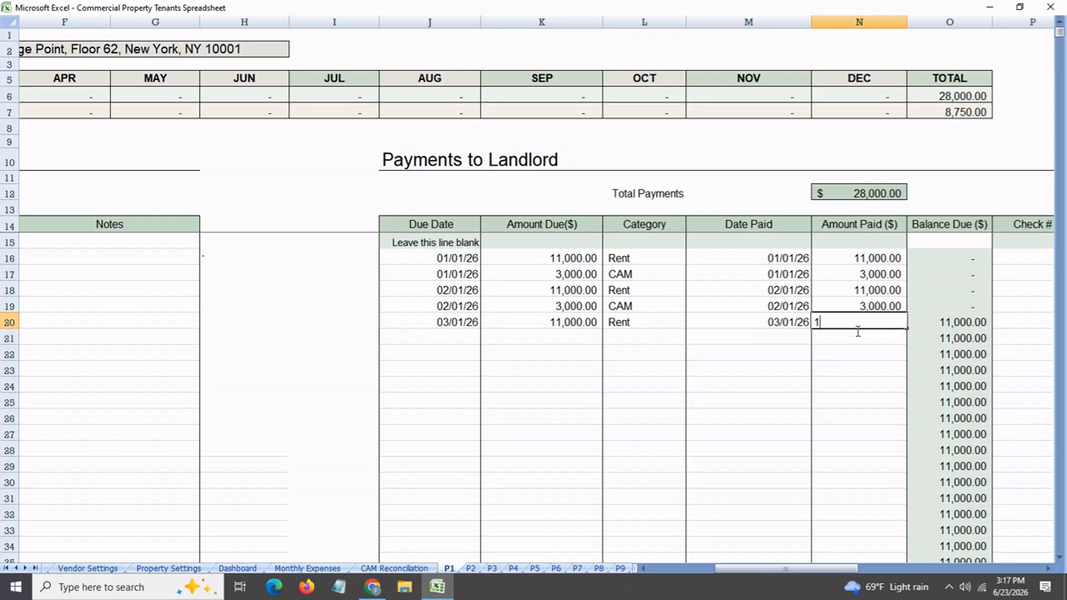
key(BackSpace)
key(BackSpace)
key(BackSpace)
text(1,000)
key(Return)
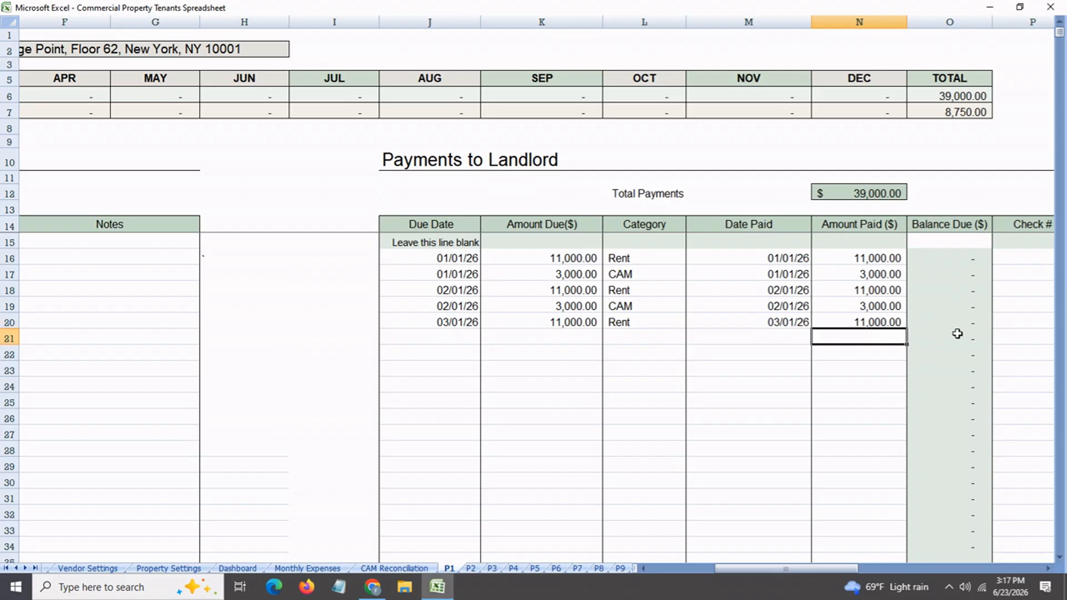
Add a landlord payment in row 21 due 03/03/26 with an amount due of 3,000 and the category CAM
click(465, 339)
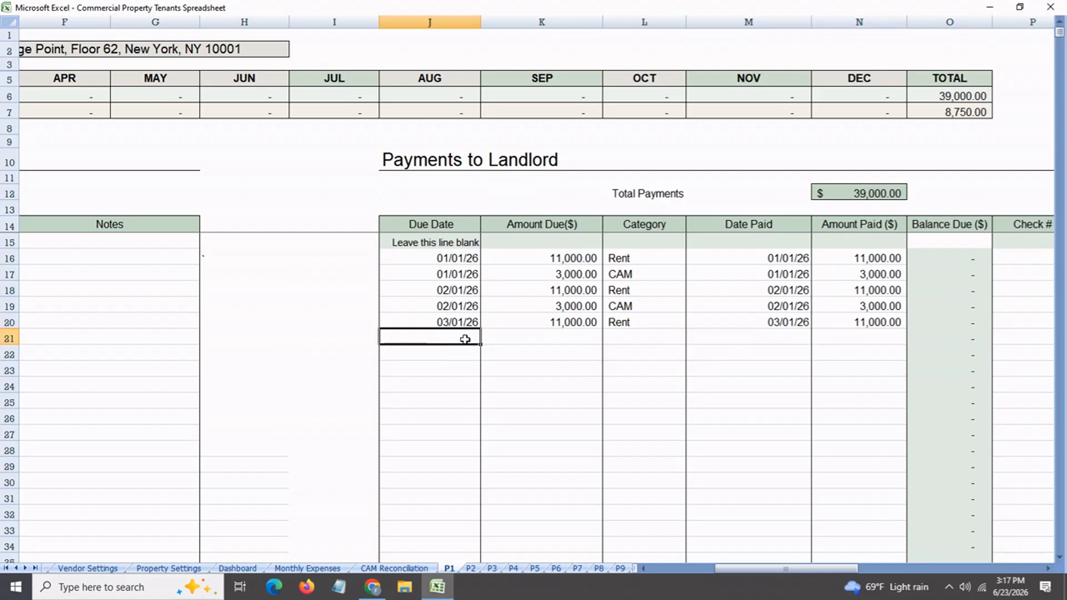
text(3/3/26)
key(Return)
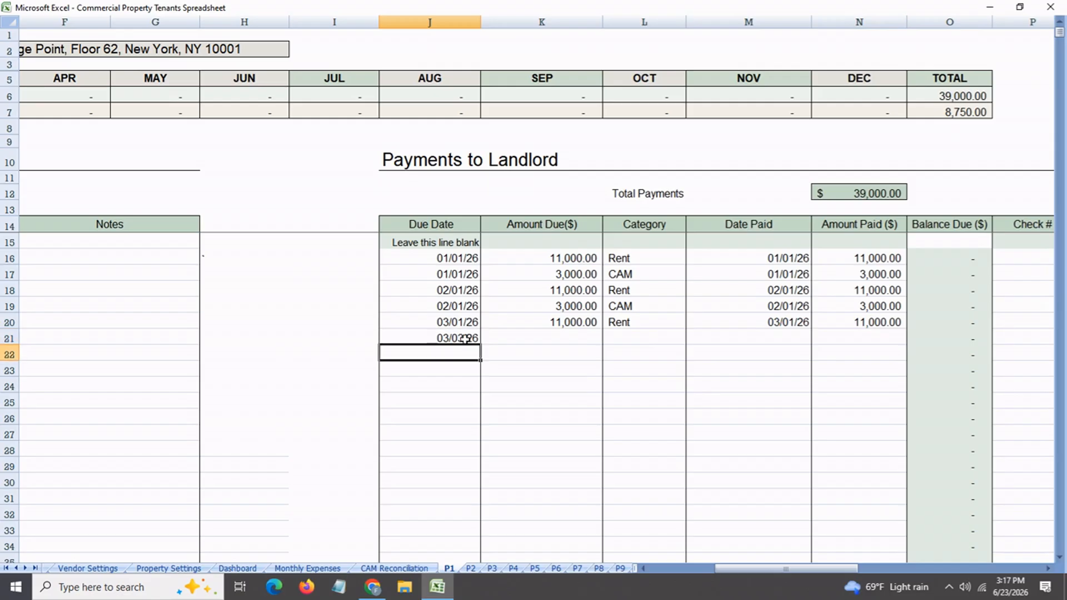
click(520, 337)
text(3000)
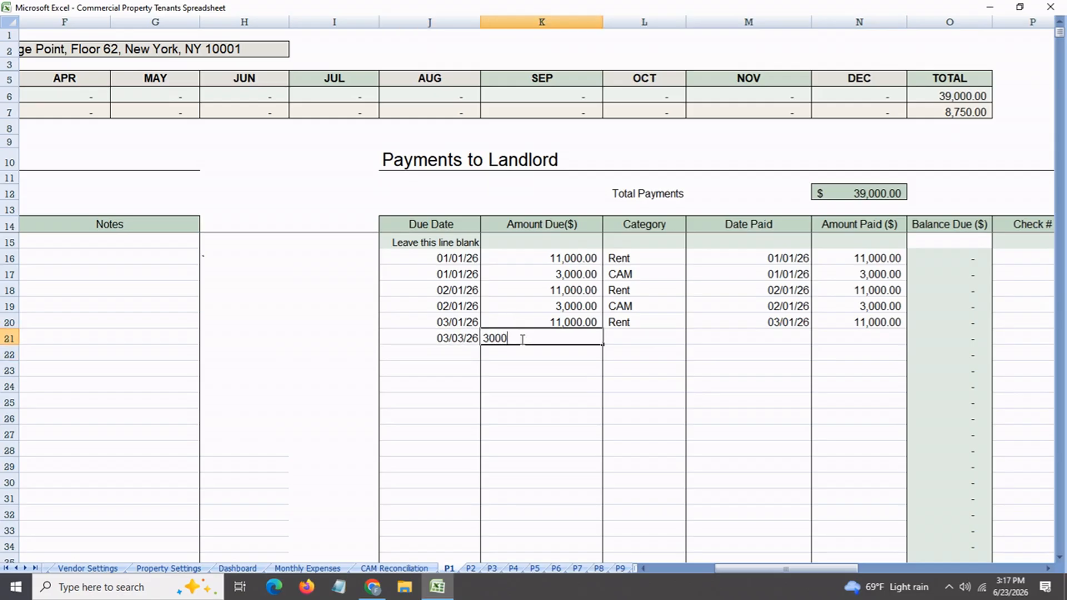
key(Return)
click(649, 340)
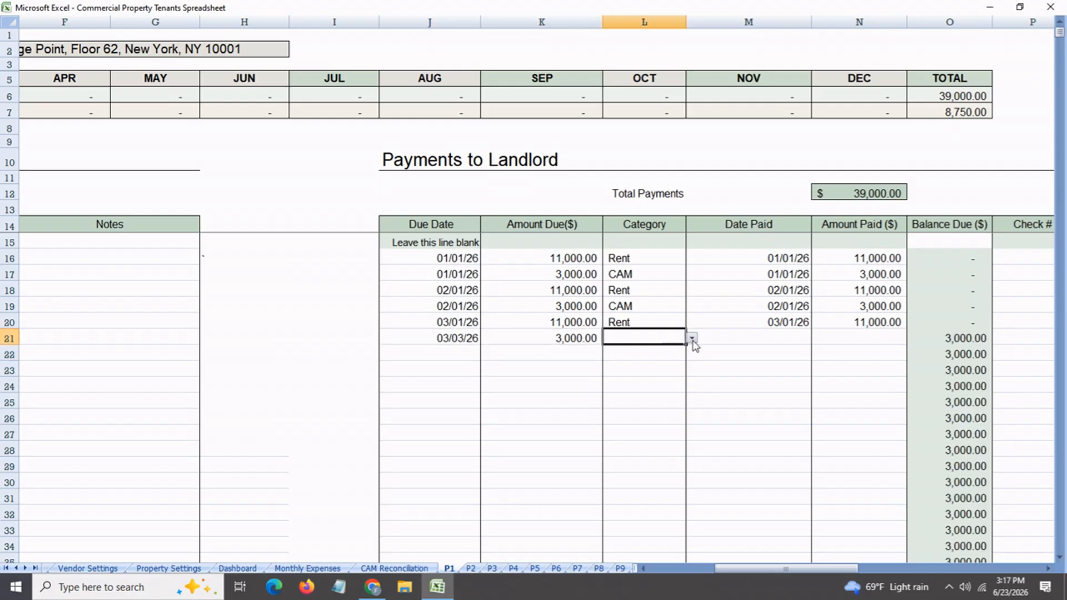
click(692, 338)
click(691, 351)
click(618, 358)
Record the row 21 CAM payment as paid on 03/01/26 with an amount paid of 3,000
click(756, 336)
text(mar 1)
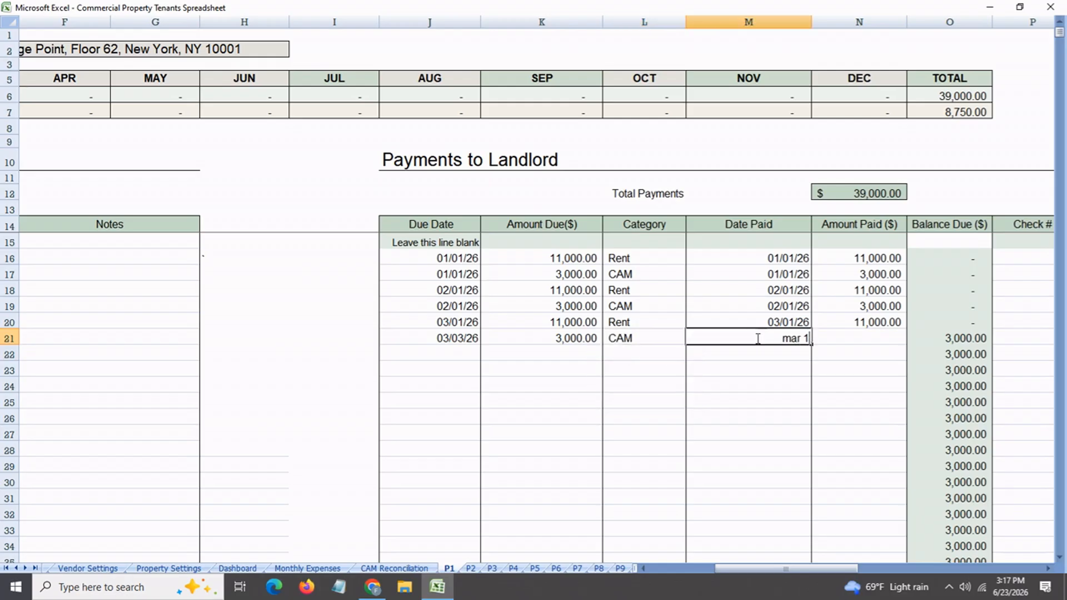
key(Return)
click(886, 343)
text(3000)
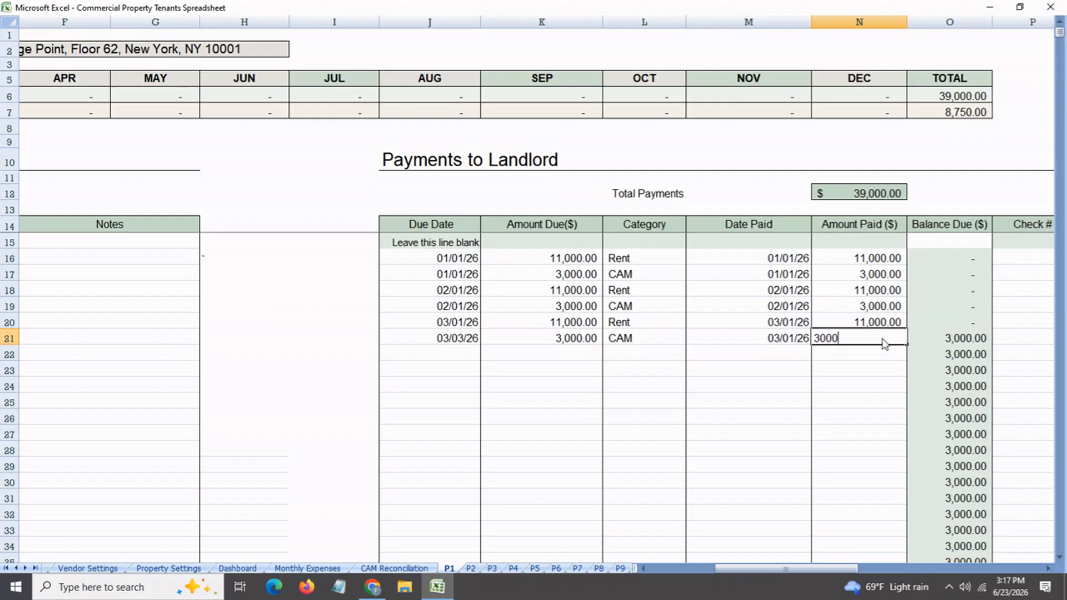
key(Return)
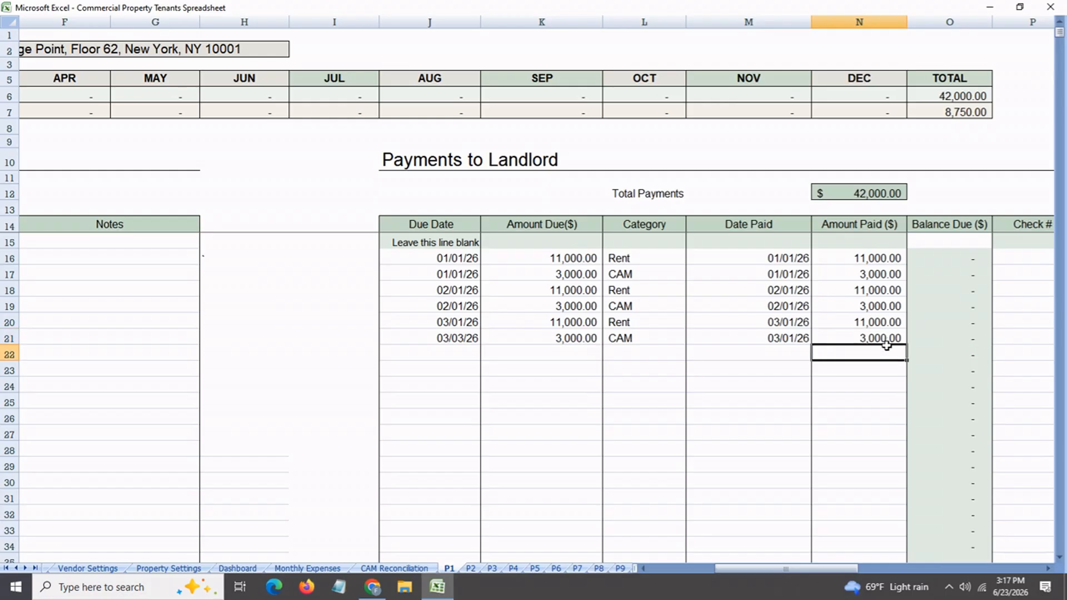
Compare Total Payments with the yearly payments total and the March payments in the monthly summary
click(864, 194)
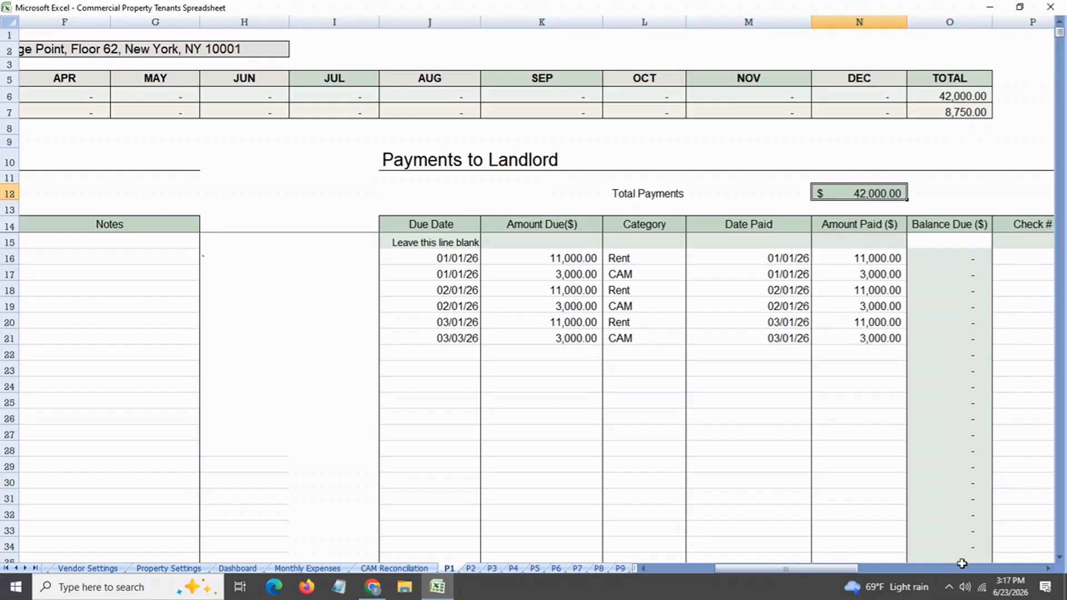
click(950, 102)
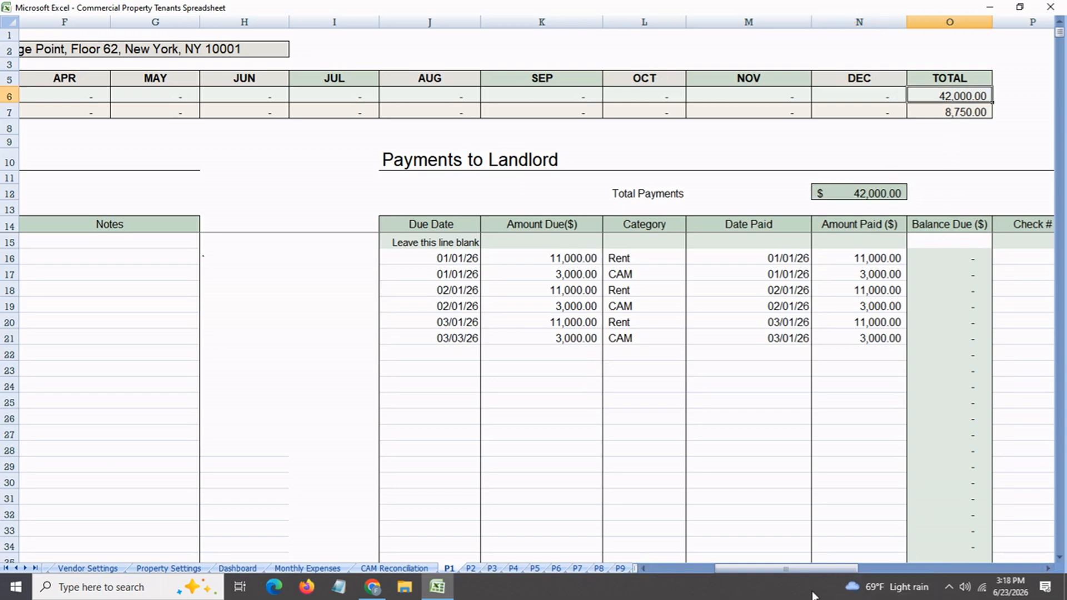
drag(815, 570, 685, 564)
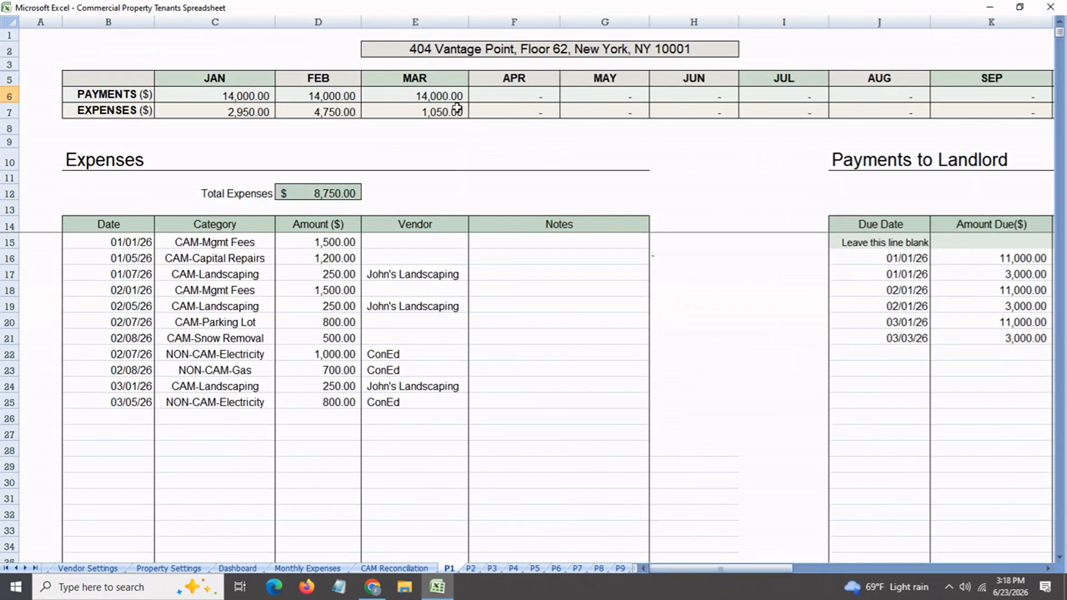
click(446, 99)
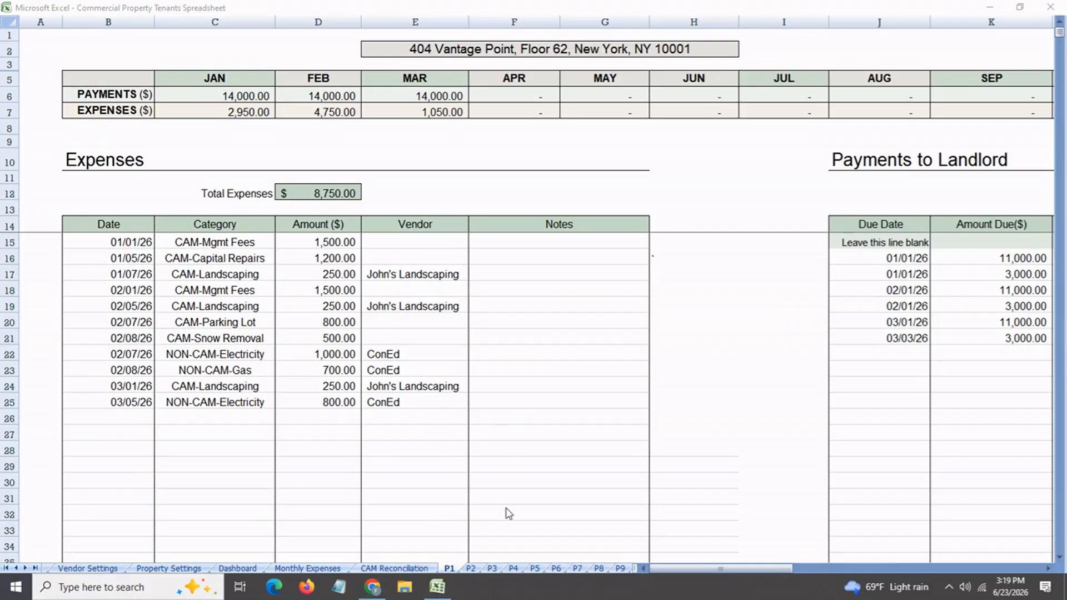
View property sheet P2, and examine the Dashboard's January to March expenses and payments for all properties combined
click(470, 568)
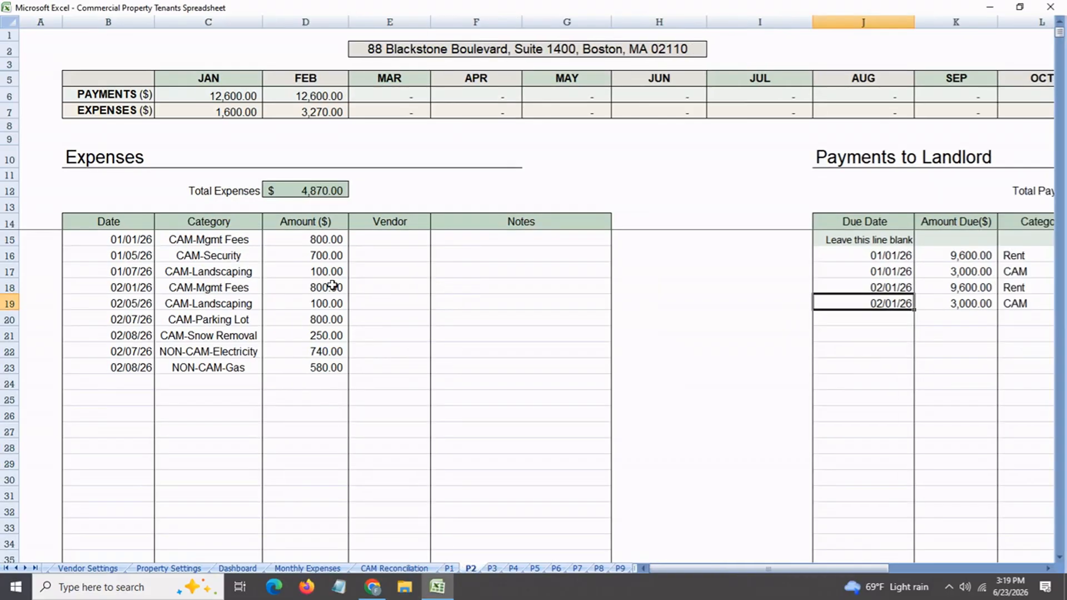
click(237, 568)
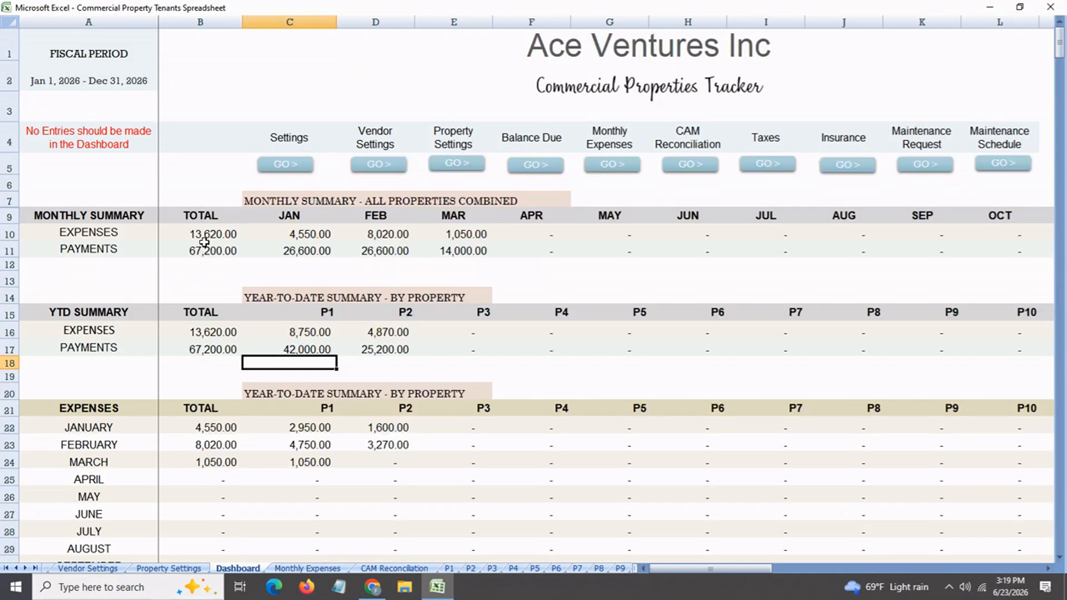
click(297, 239)
click(381, 235)
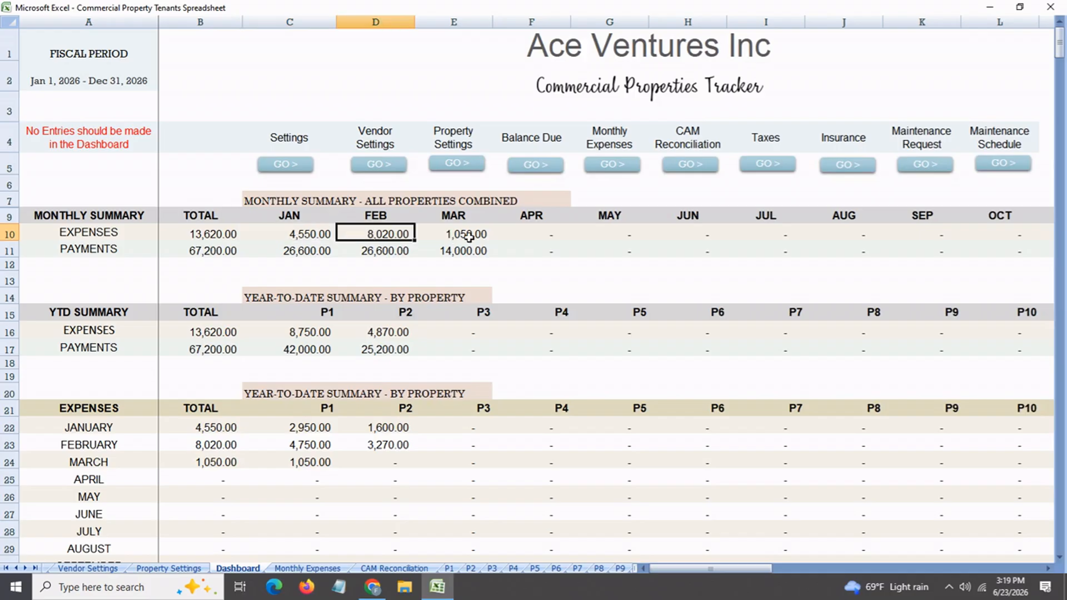
click(468, 238)
click(302, 256)
click(378, 252)
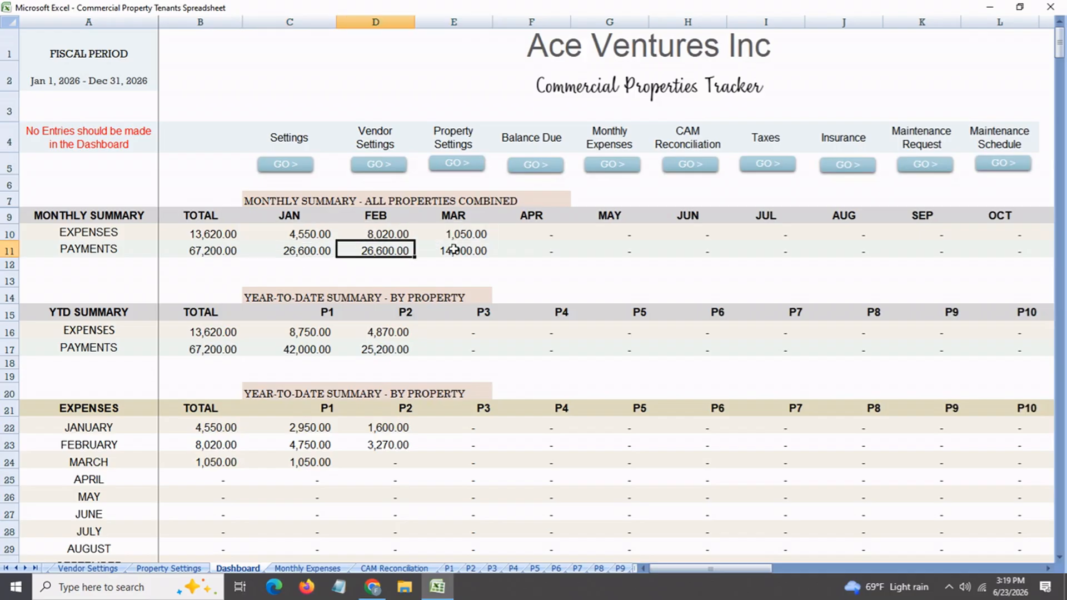
click(454, 249)
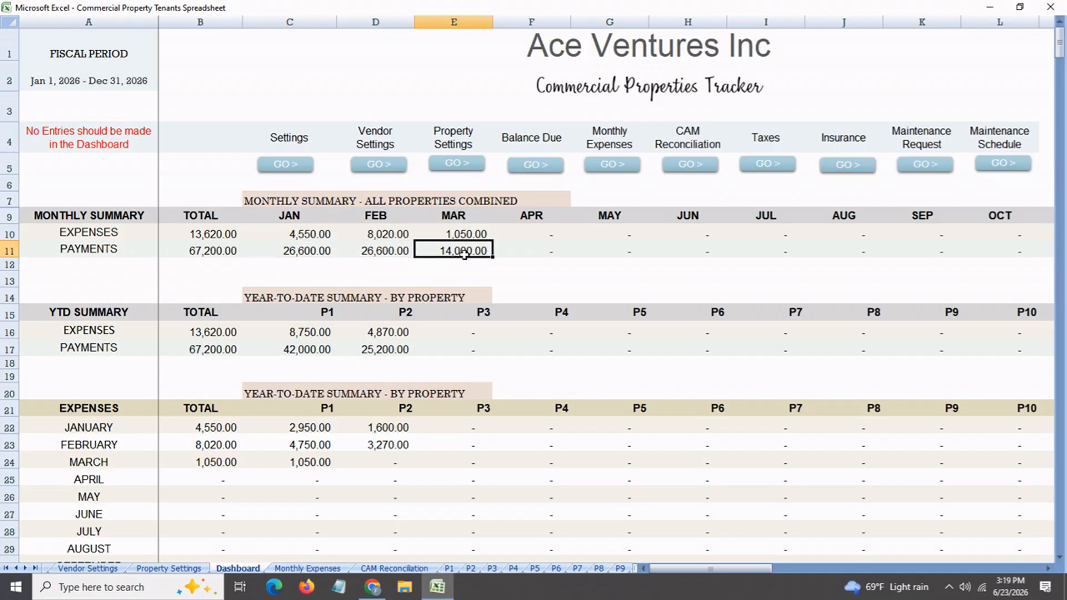
Review the year-to-date expenses and payments by property, along with P1's monthly expenses from January to March
click(307, 338)
click(384, 337)
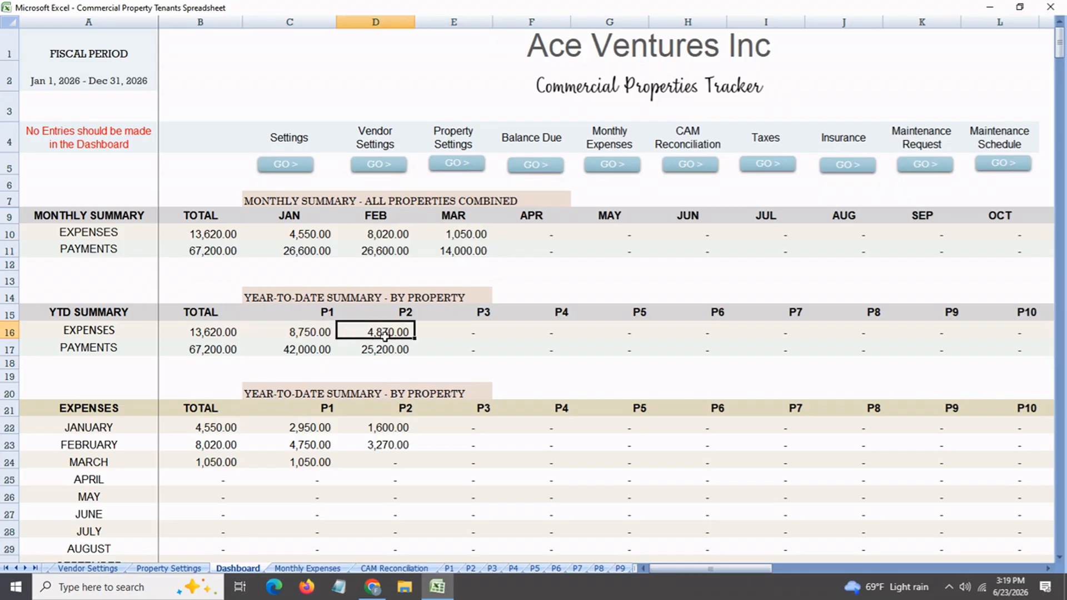
click(308, 351)
click(321, 428)
click(321, 445)
click(322, 463)
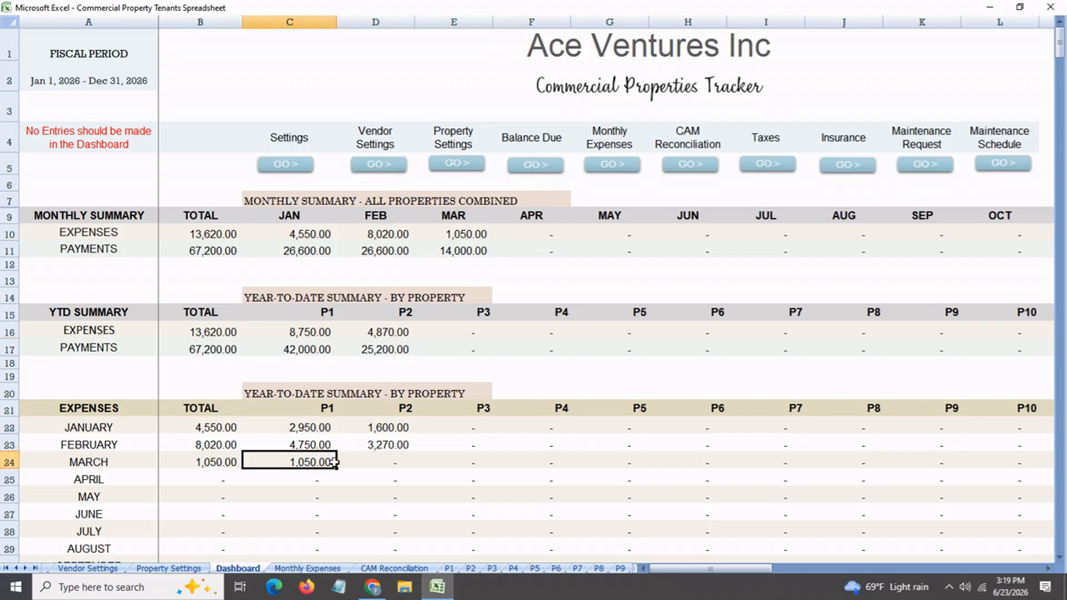
Examine the Dashboard's year-to-date CAM expense categories and NON-CAM-Electricity amounts for properties P1 and P2
scroll(334, 462, down, 4)
scroll(333, 461, down, 4)
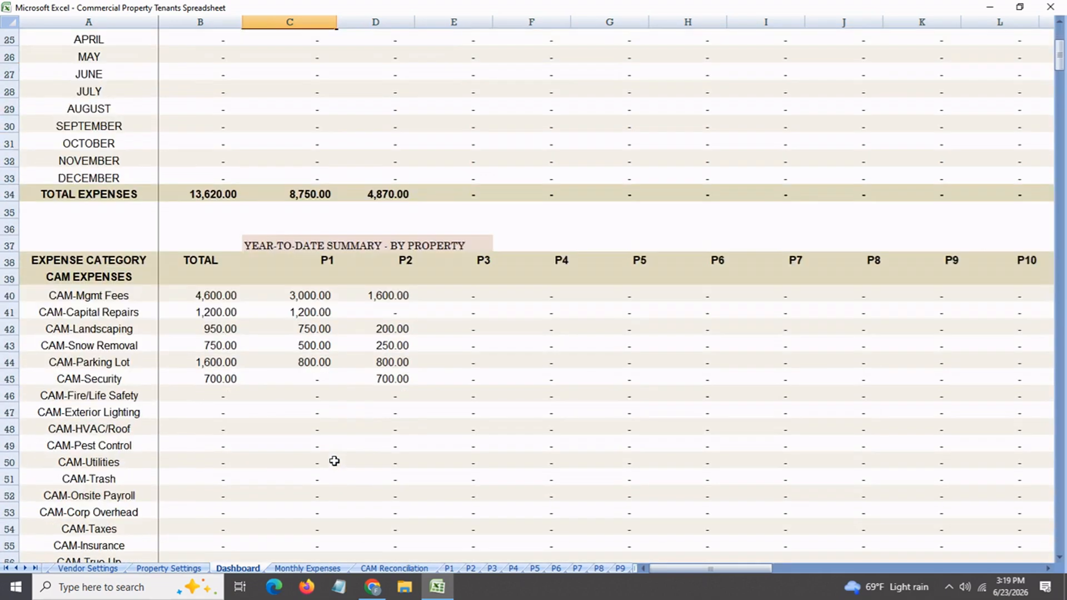
click(316, 299)
click(314, 317)
click(378, 299)
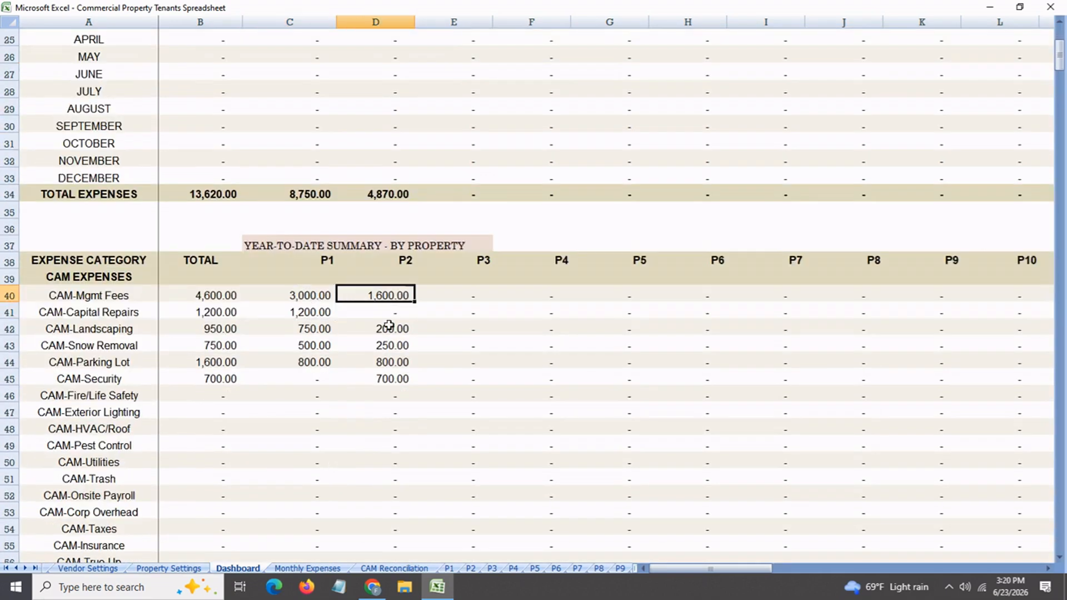
click(393, 328)
click(394, 362)
click(395, 378)
scroll(401, 392, down, 3)
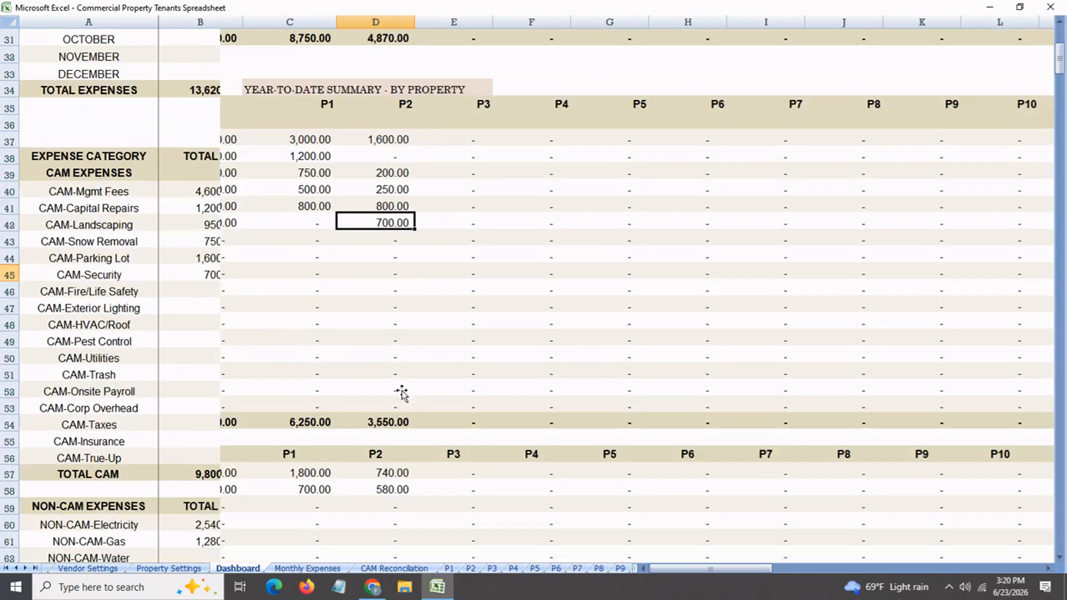
scroll(401, 393, down, 3)
click(311, 322)
click(394, 325)
Review P1's January to March payments and its year-to-date Rent and CAM payments on the Dashboard
scroll(350, 415, down, 2)
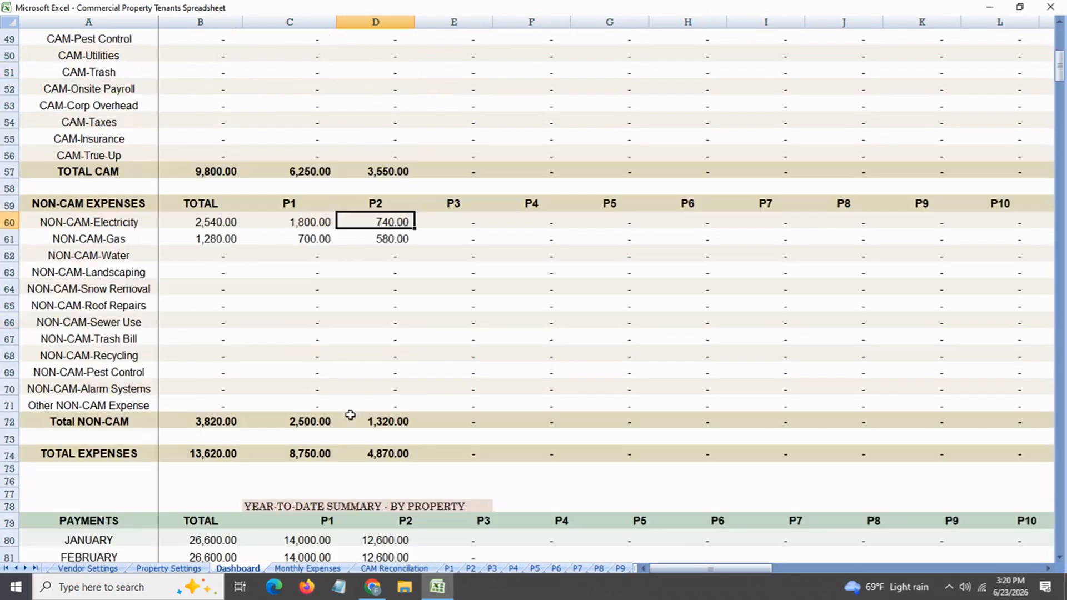
scroll(350, 415, down, 5)
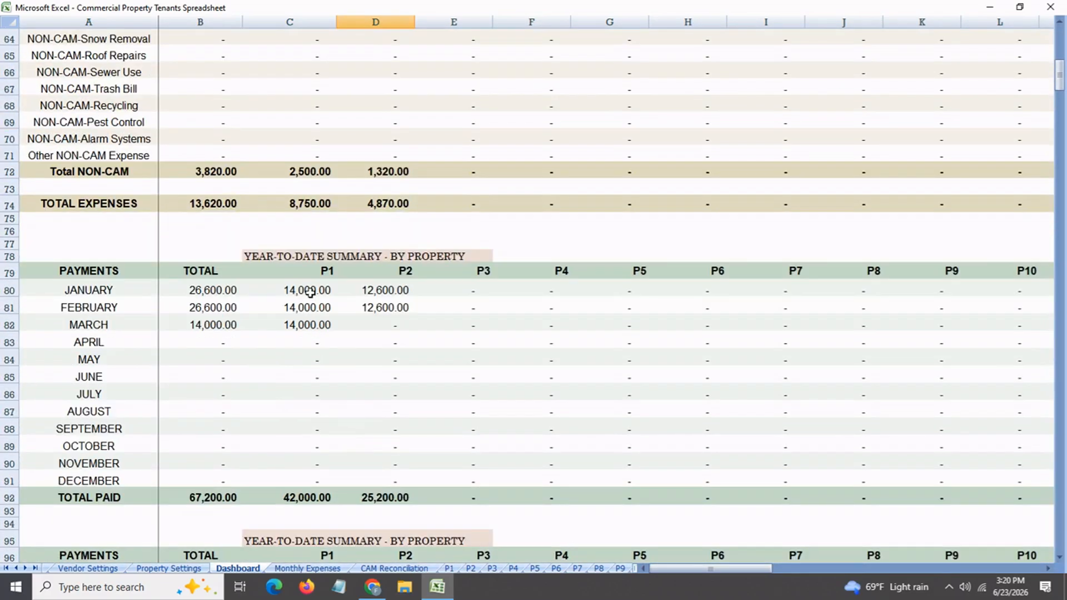
click(310, 290)
click(310, 307)
click(310, 324)
scroll(358, 352, down, 3)
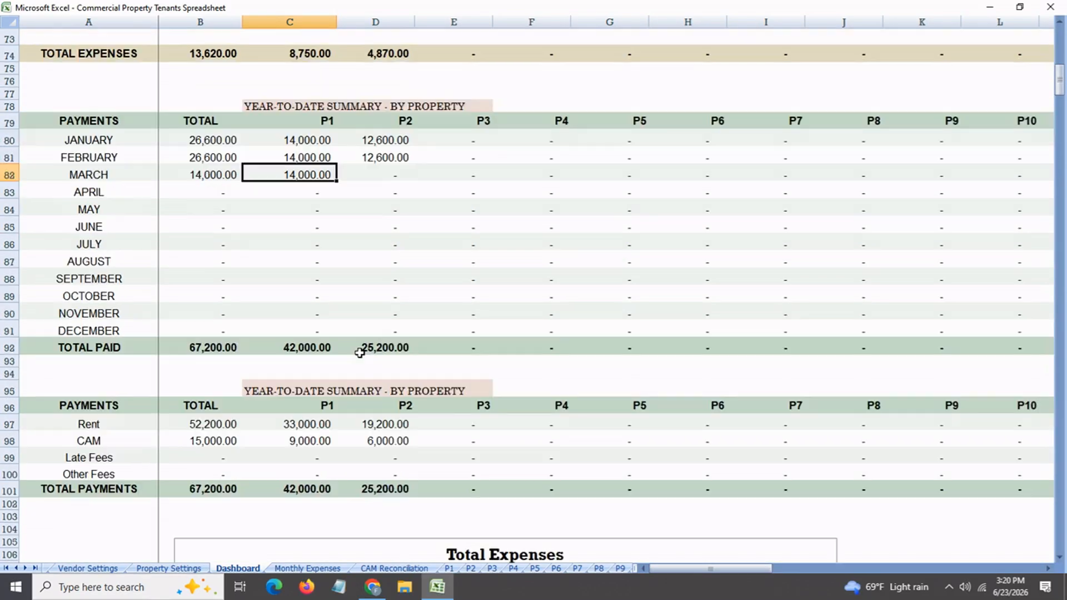
click(315, 424)
click(314, 443)
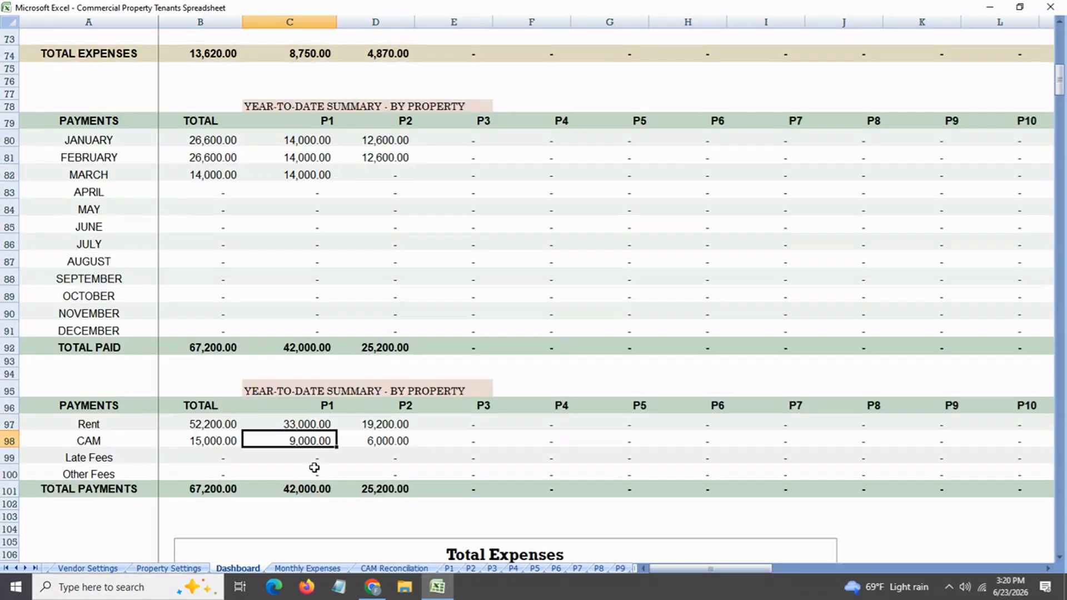
Review P1's year-to-date late fees and the Total Expenses chart on the Dashboard
click(312, 461)
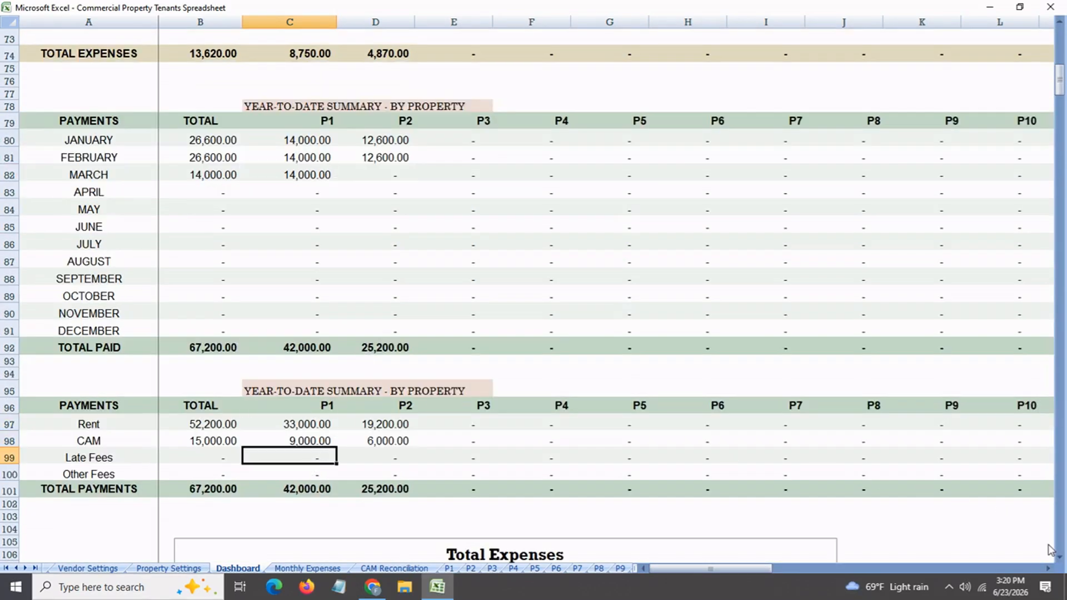
scroll(448, 335, down, 5)
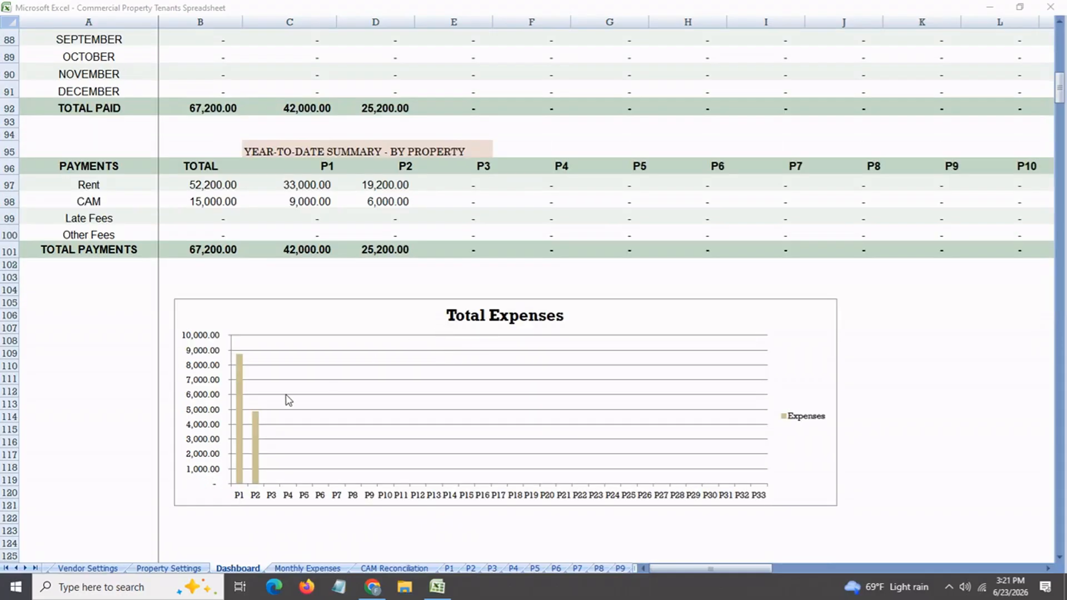
click(256, 434)
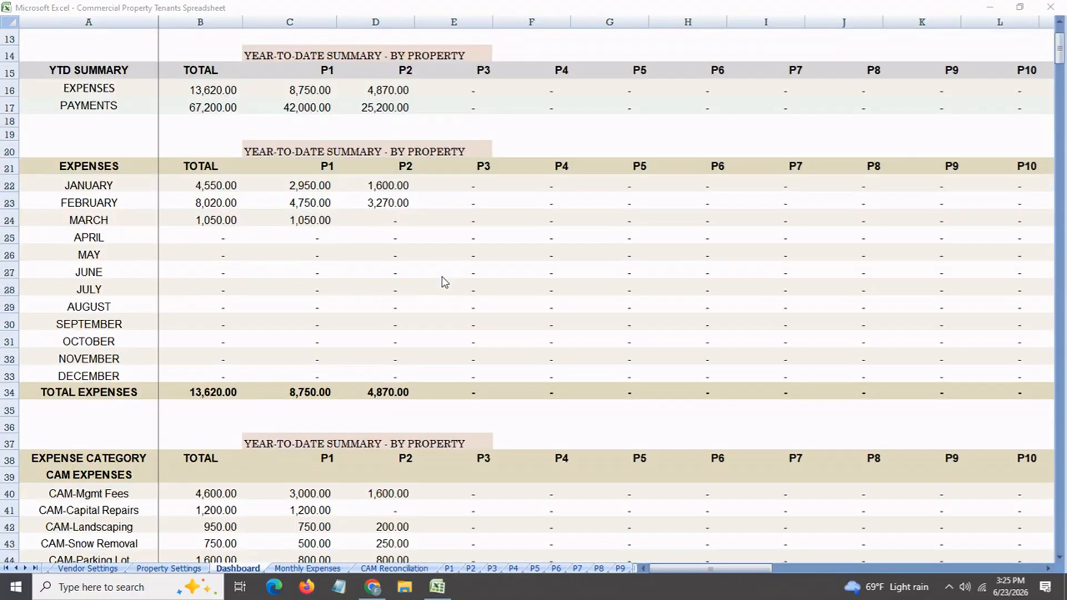
View the Monthly Expenses sheet and examine January's CAM management, capital repairs and landscaping expenses for P1 and P2
scroll(444, 282, down, 3)
scroll(444, 282, up, 6)
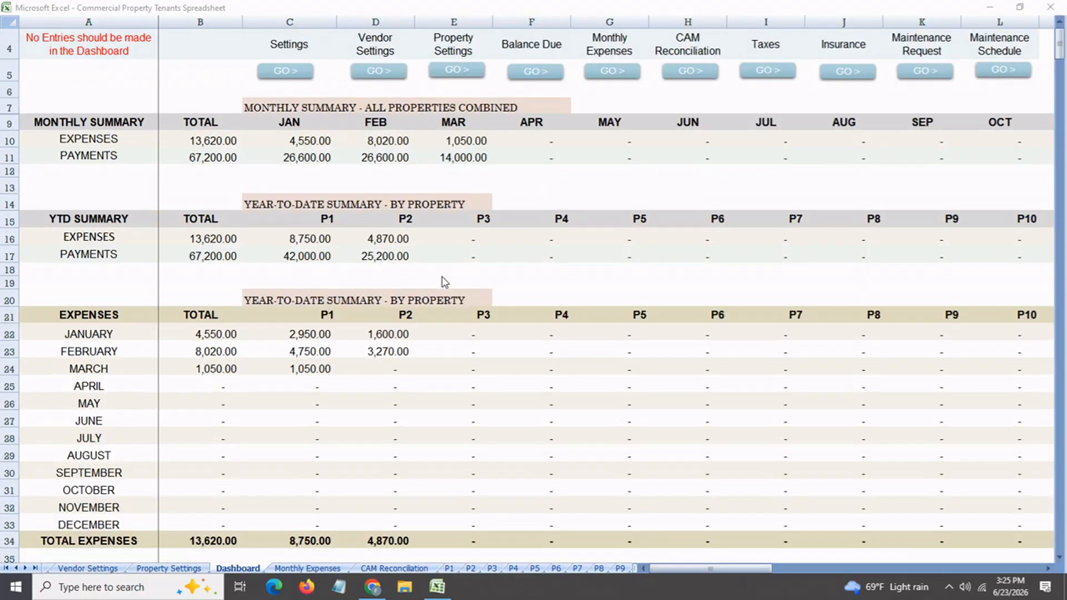
scroll(445, 282, up, 1)
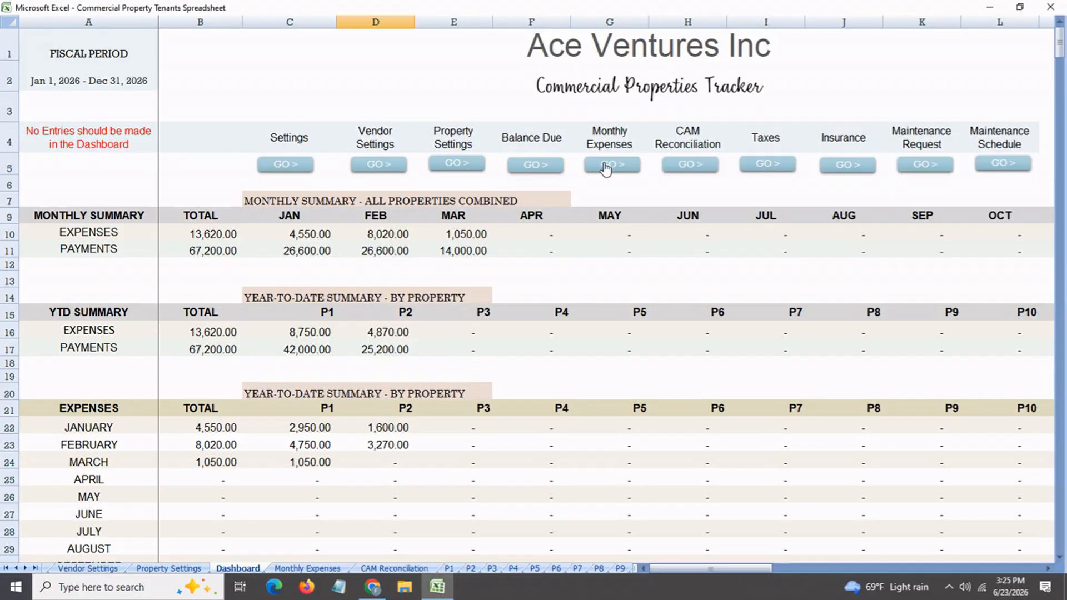
click(606, 169)
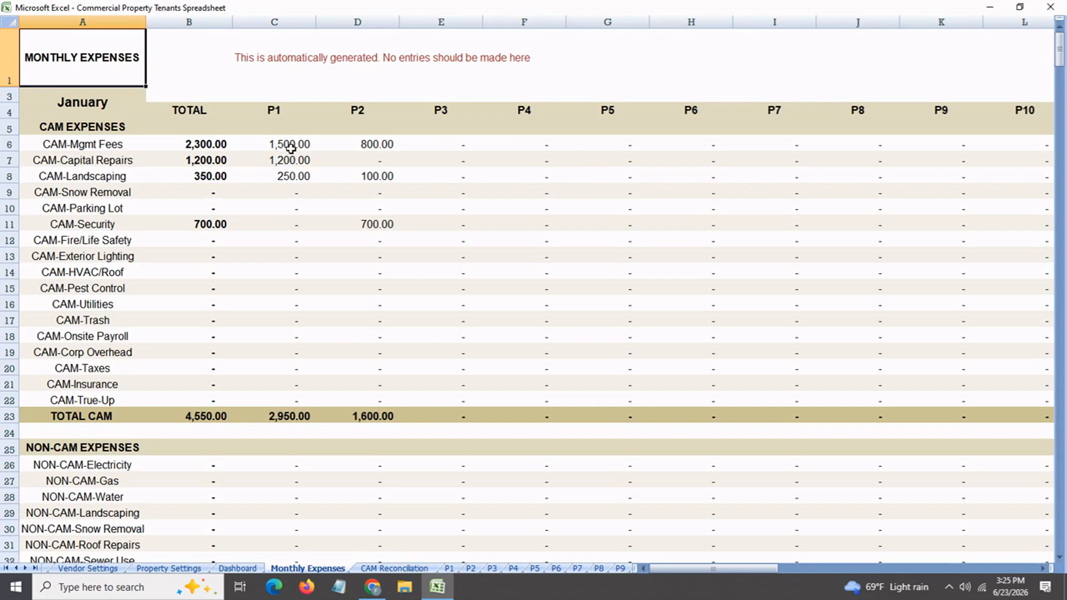
click(304, 146)
click(303, 162)
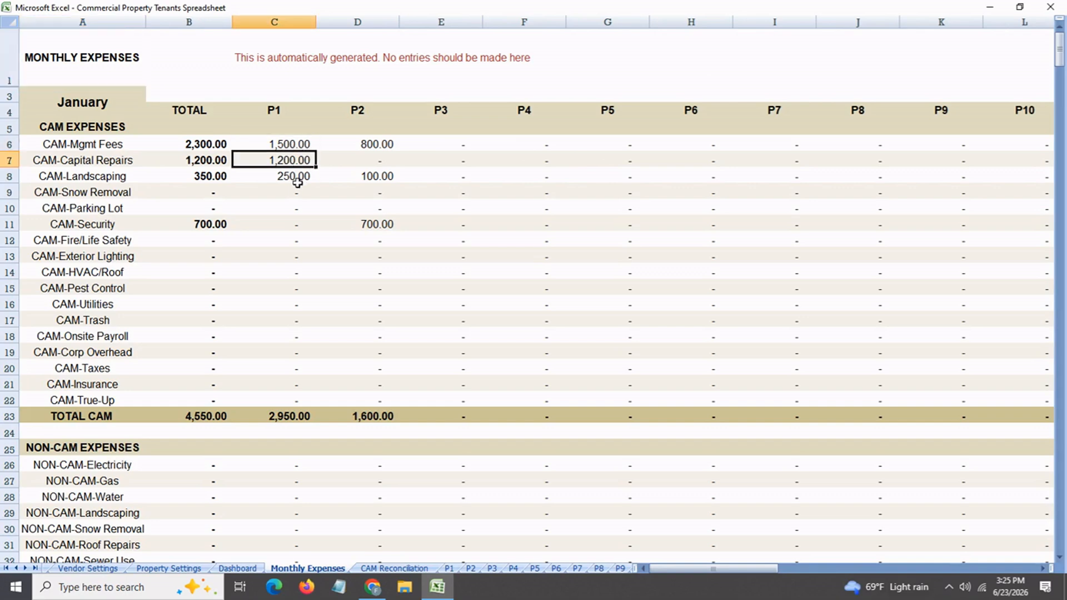
click(297, 182)
click(376, 151)
click(379, 177)
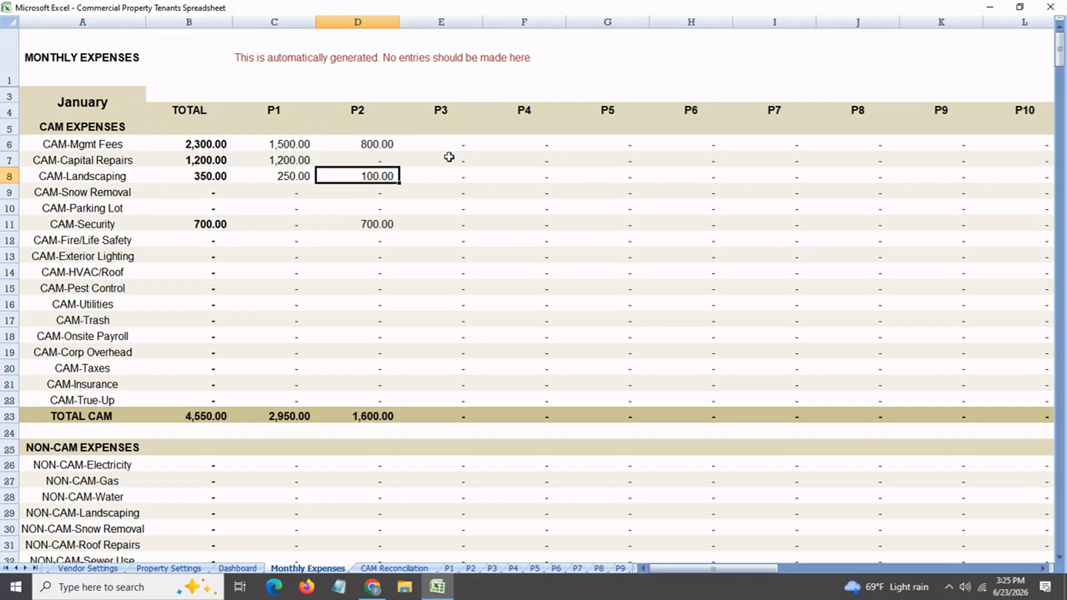
Review the February and March CAM and NON-CAM expenses on the Monthly Expenses sheet
scroll(449, 157, down, 8)
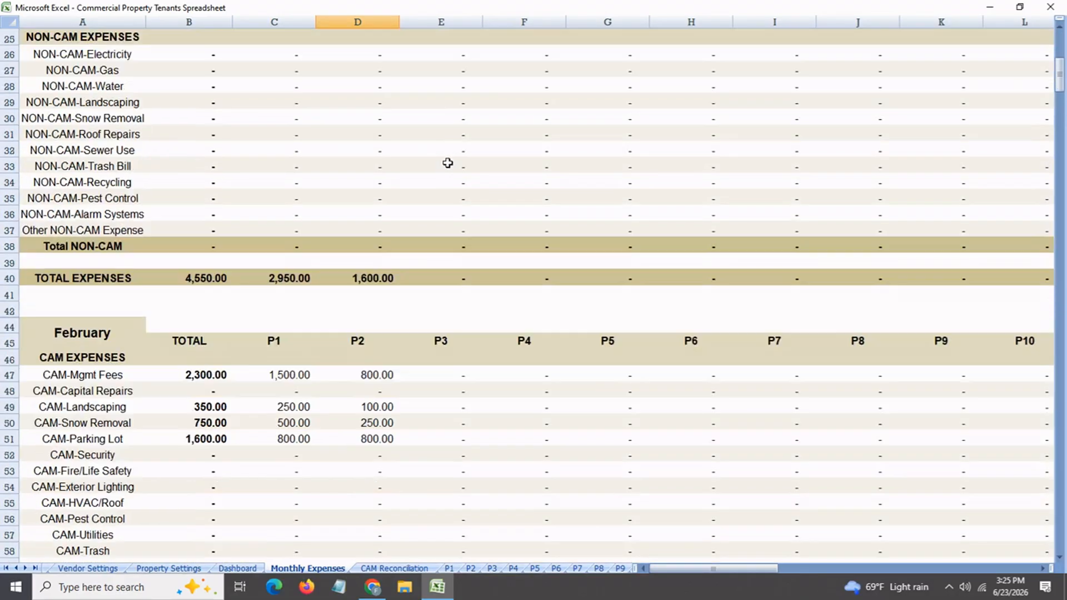
scroll(448, 163, down, 10)
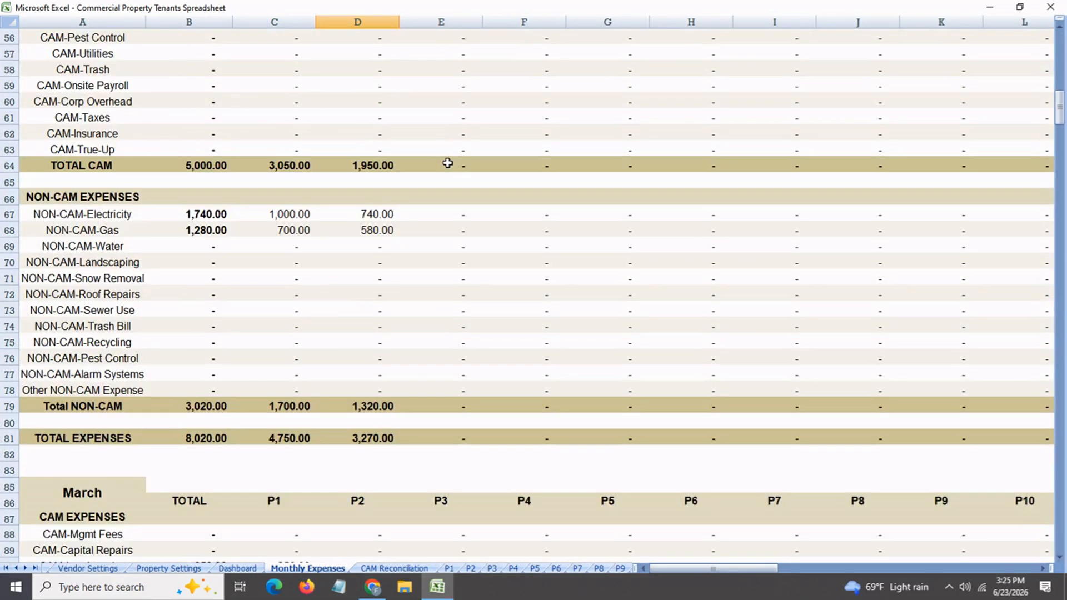
scroll(447, 163, down, 2)
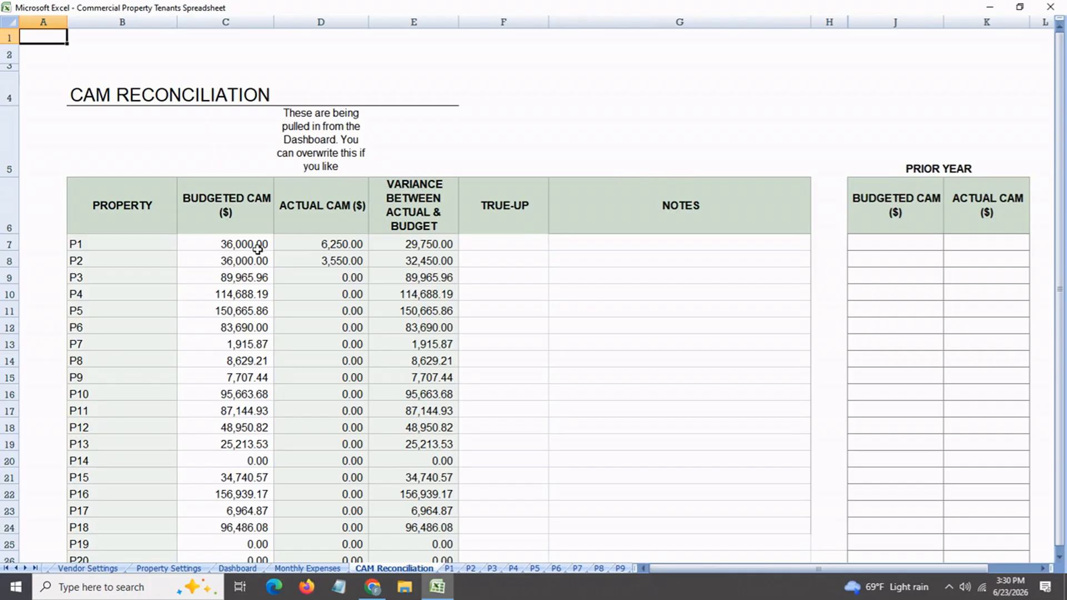
View the CAM Reconciliation sheet and examine the budgeted CAM amounts and property codes for P1 through P5
click(257, 249)
click(255, 266)
click(250, 284)
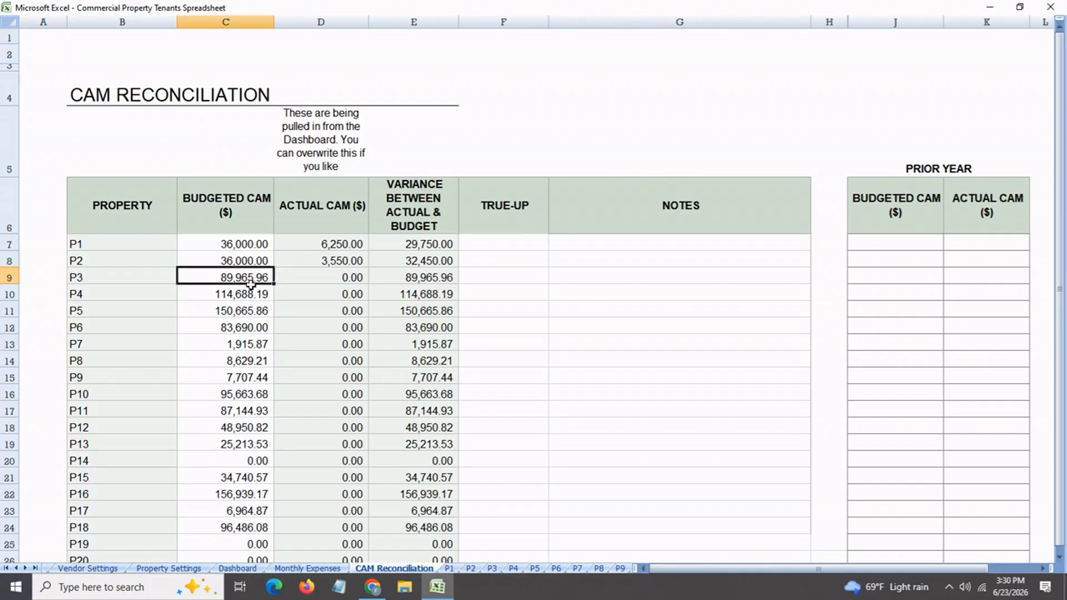
click(246, 296)
click(247, 317)
click(141, 247)
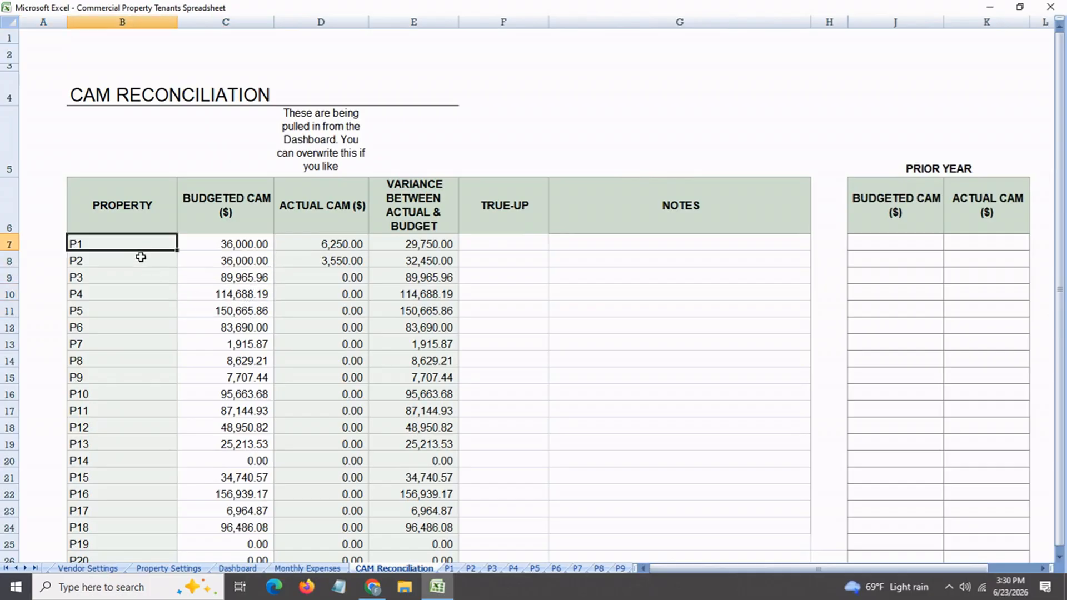
click(134, 260)
click(132, 278)
click(124, 319)
Compare actual CAM amounts and the variance between actual and budget for the first properties
click(324, 248)
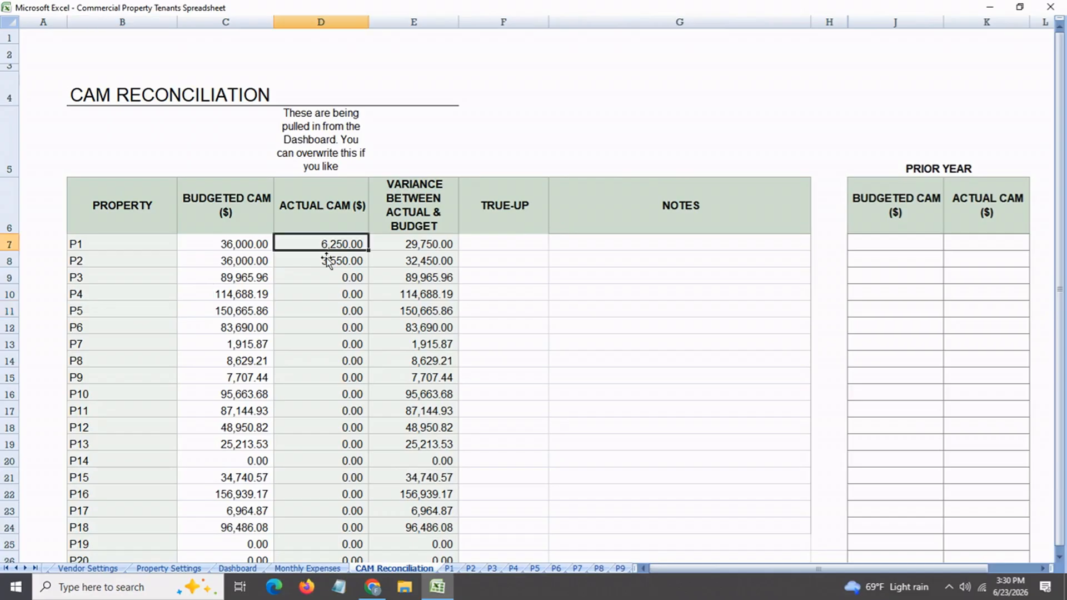
click(322, 262)
click(321, 276)
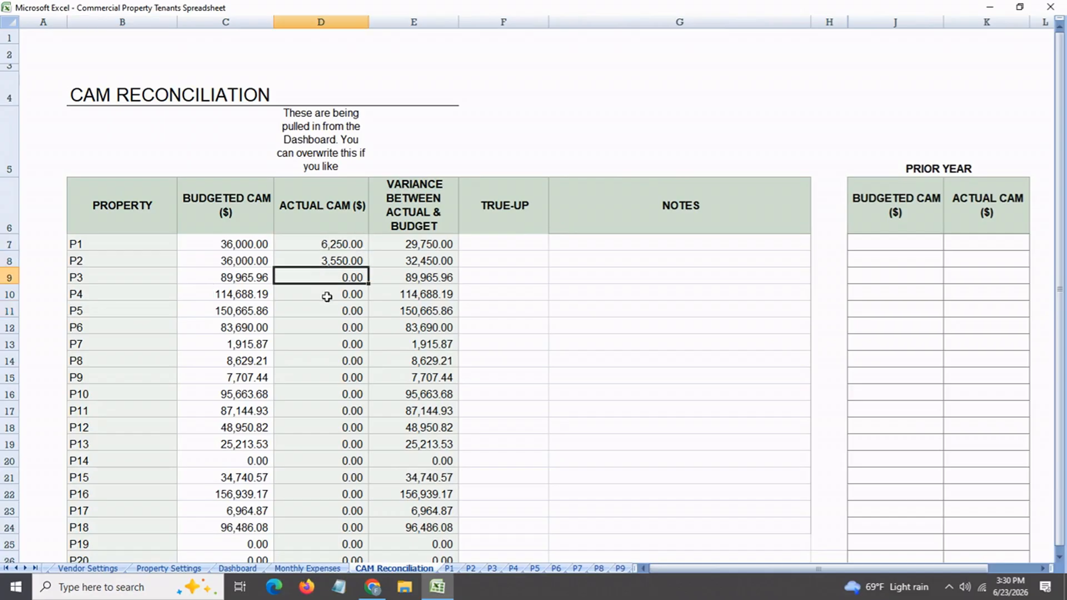
click(421, 245)
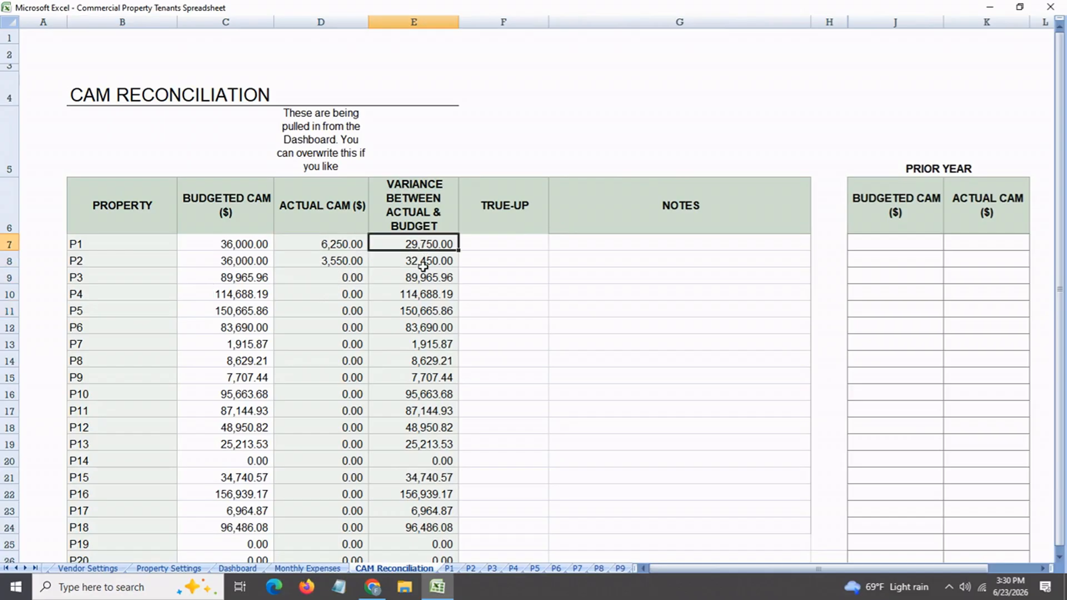
click(423, 265)
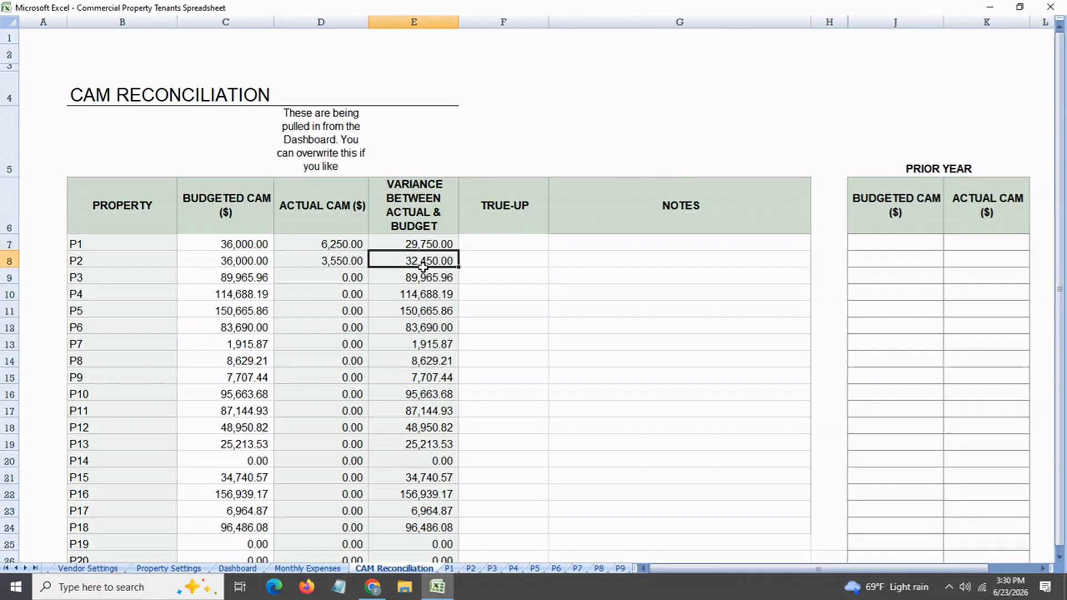
Review the CAM Reconciliation sheet's True-Up, Notes, Prior Year and Difference from Prior Year columns
click(509, 257)
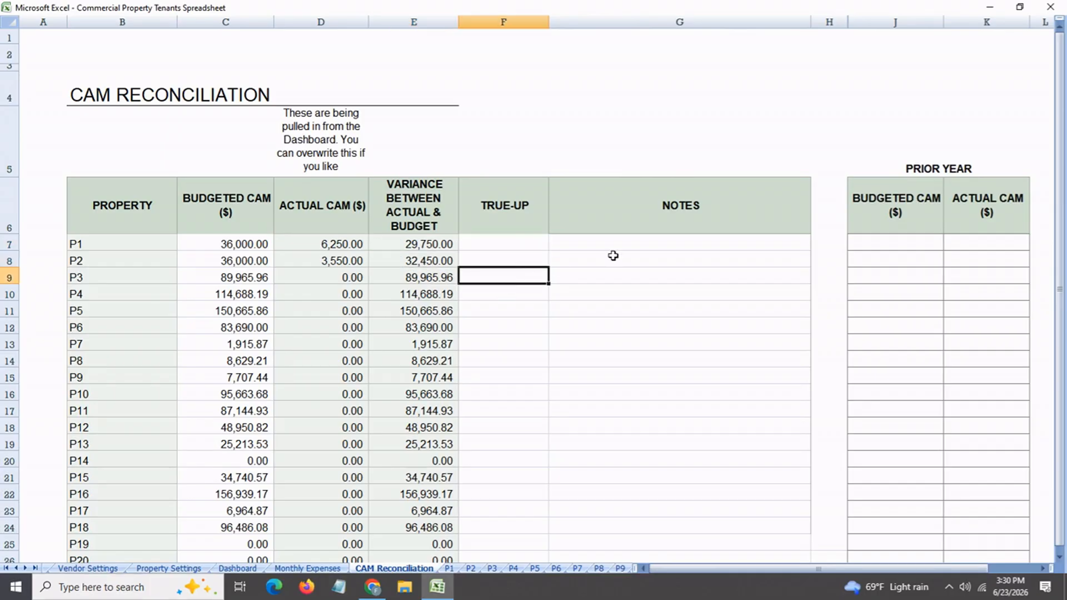
click(630, 252)
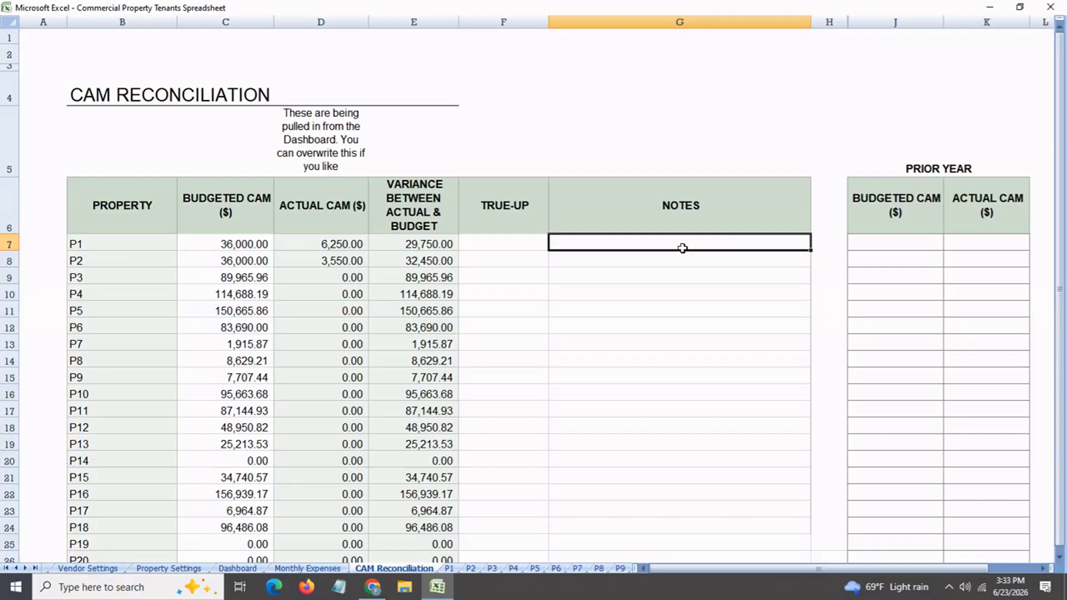
drag(691, 571, 754, 568)
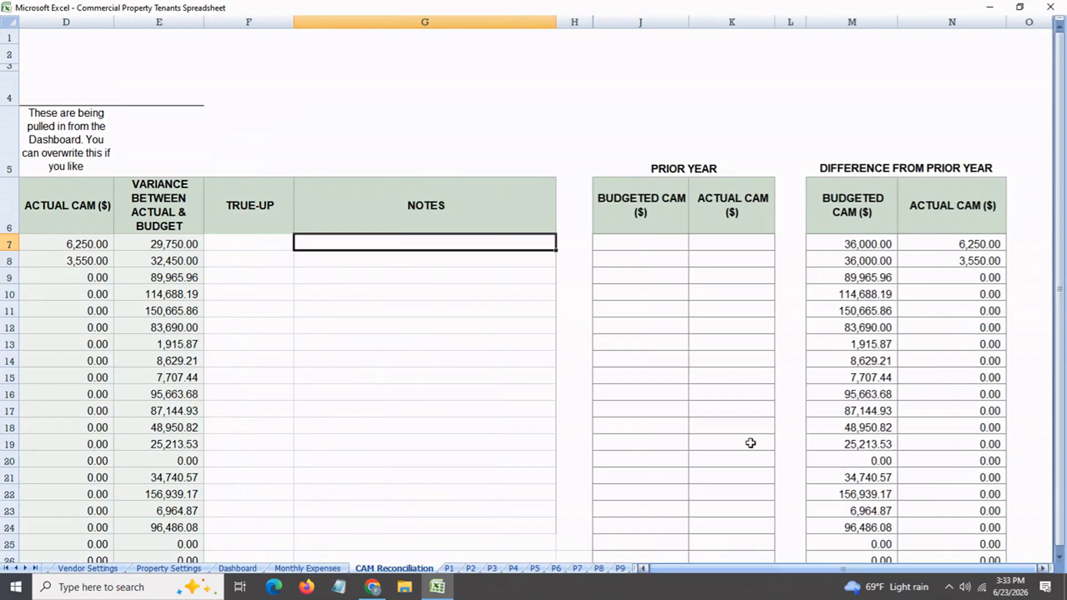
click(633, 245)
click(724, 245)
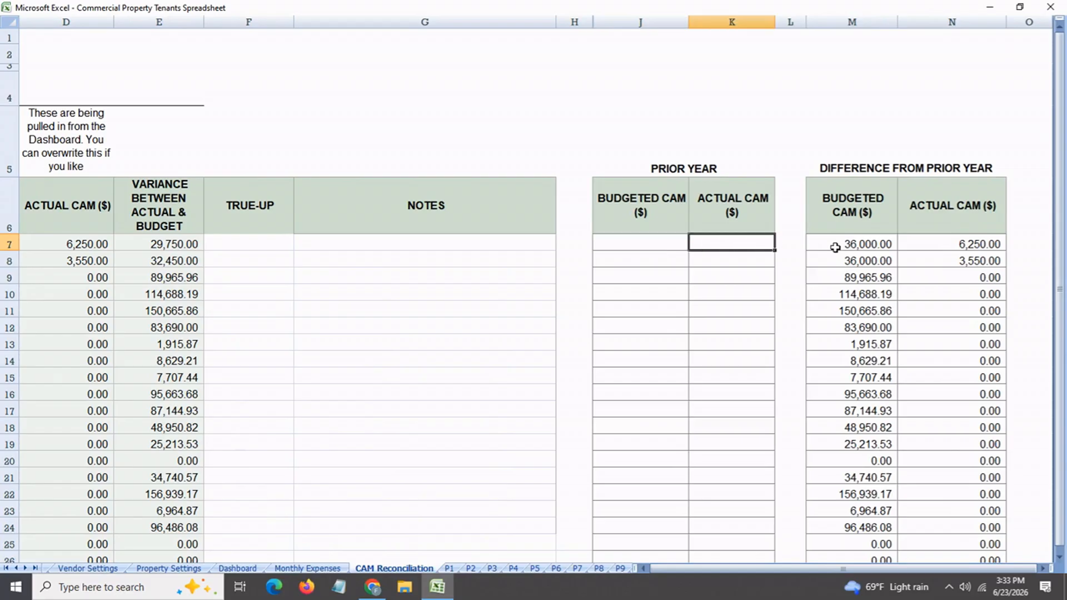
click(835, 247)
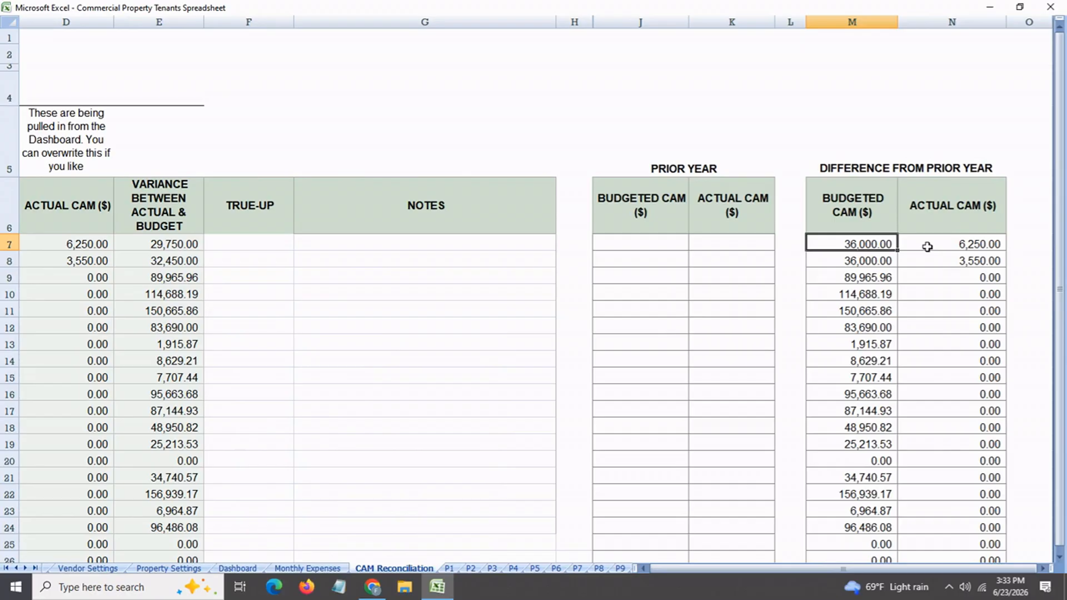
click(924, 245)
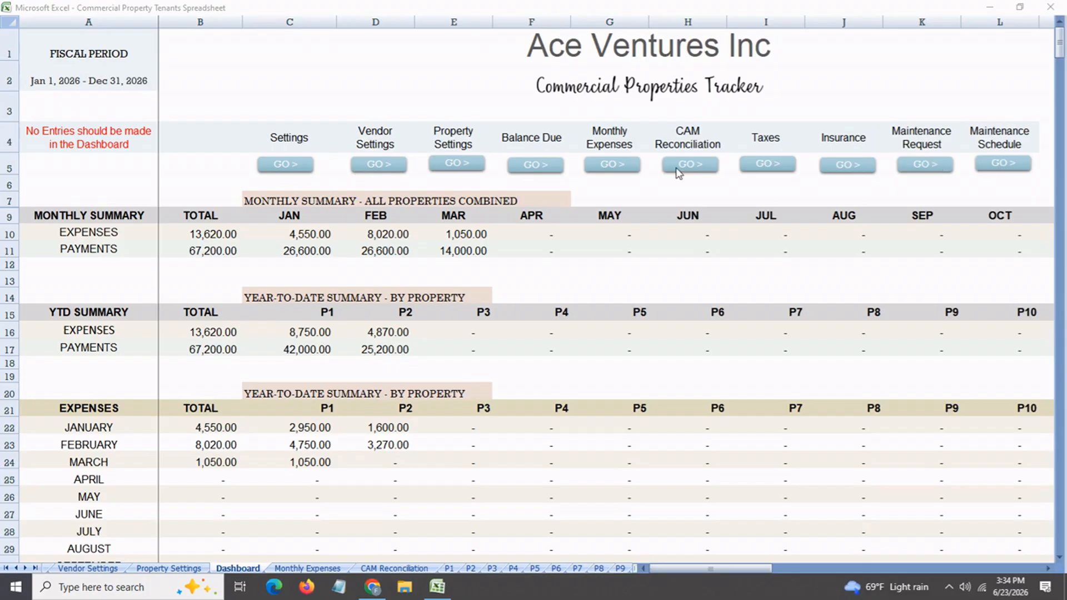
View the Property Settings sheet from the Dashboard and examine property codes P1 to P5
click(458, 167)
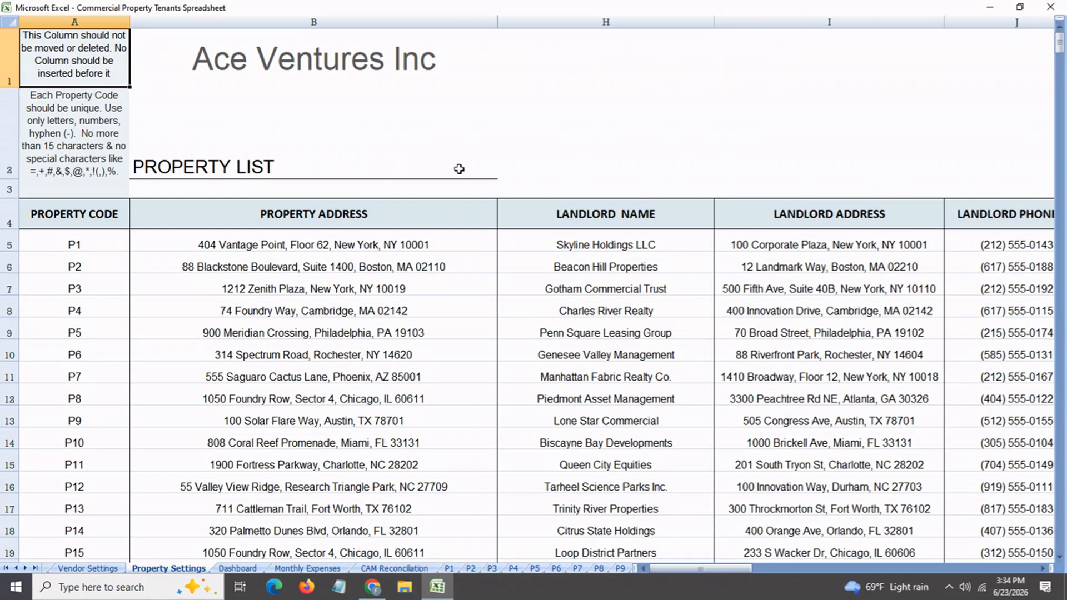
click(113, 247)
click(109, 264)
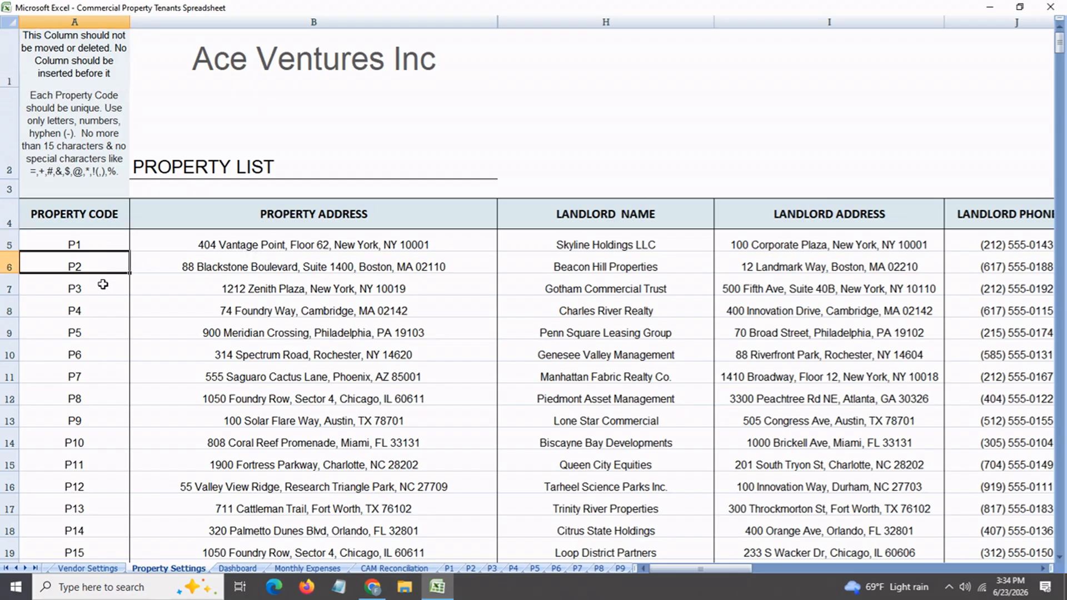
click(102, 285)
click(95, 331)
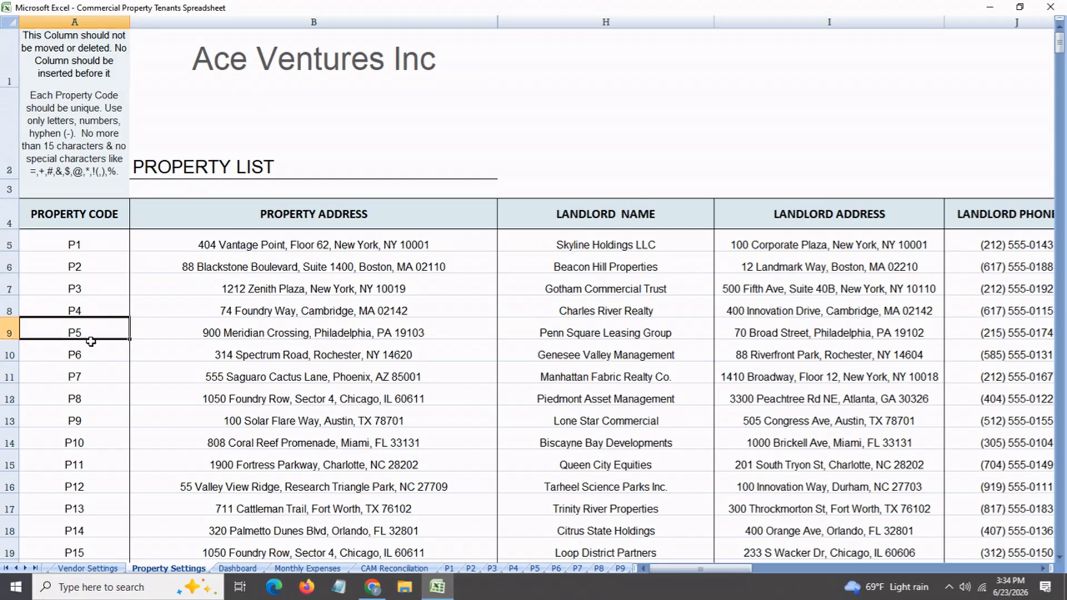
Review the property addresses of P1 through P5 and P1's landlord name and landlord address
click(294, 245)
click(286, 271)
click(288, 290)
click(281, 312)
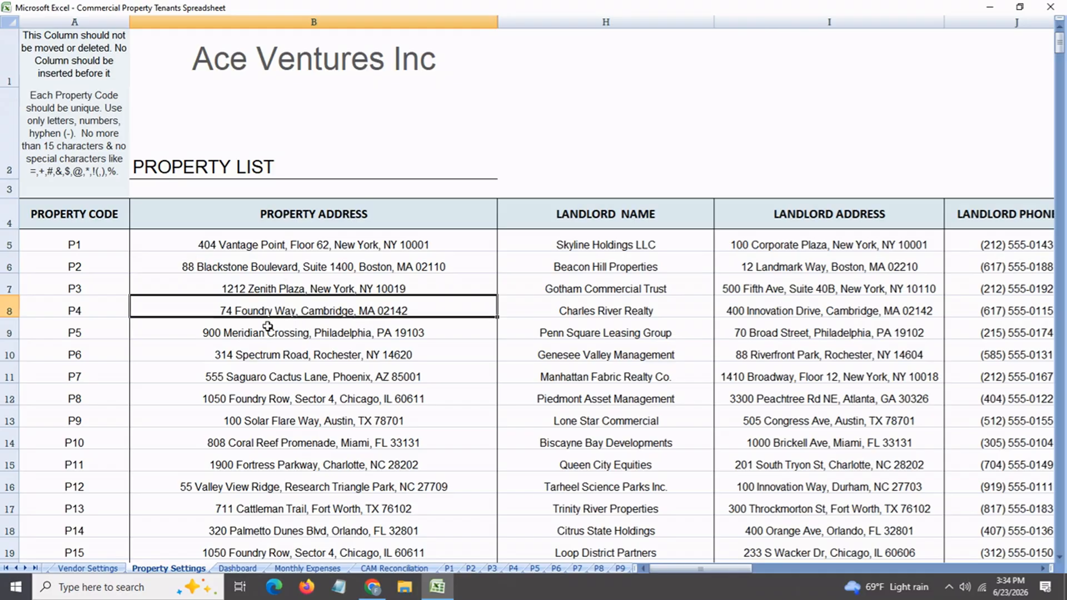
click(268, 331)
click(598, 252)
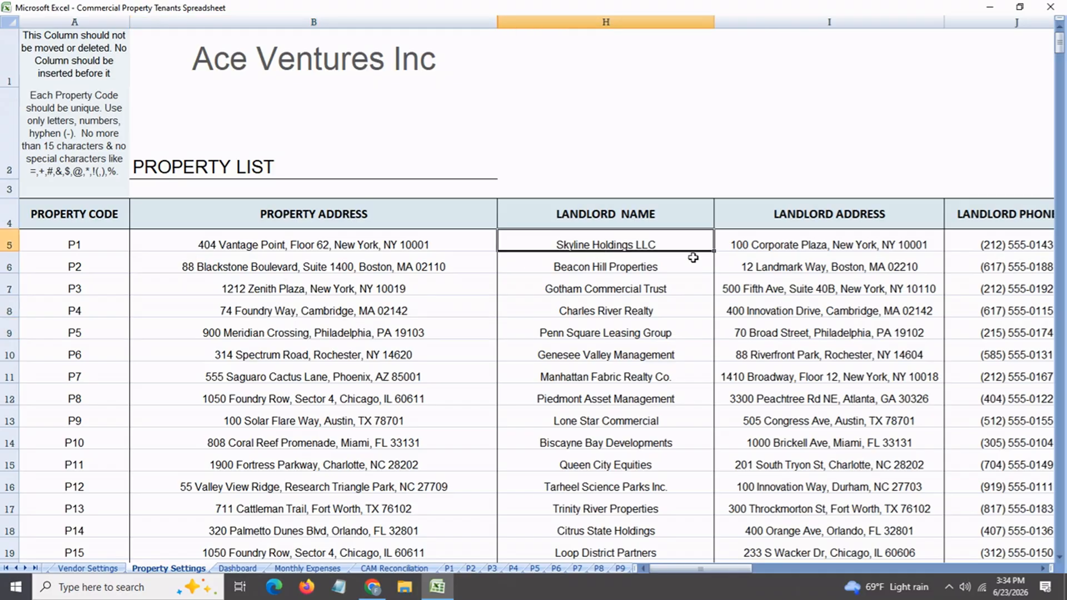
click(817, 248)
Examine P1's lease start and lease renewal dates in the Property Settings list
drag(732, 571, 782, 562)
key(Right)
key(Right)
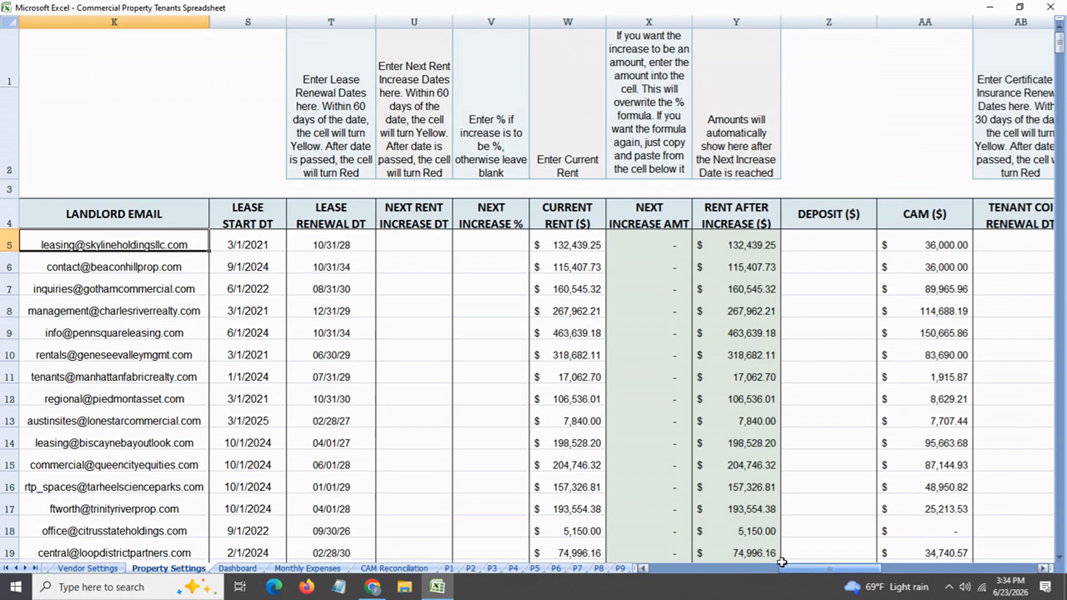
click(260, 245)
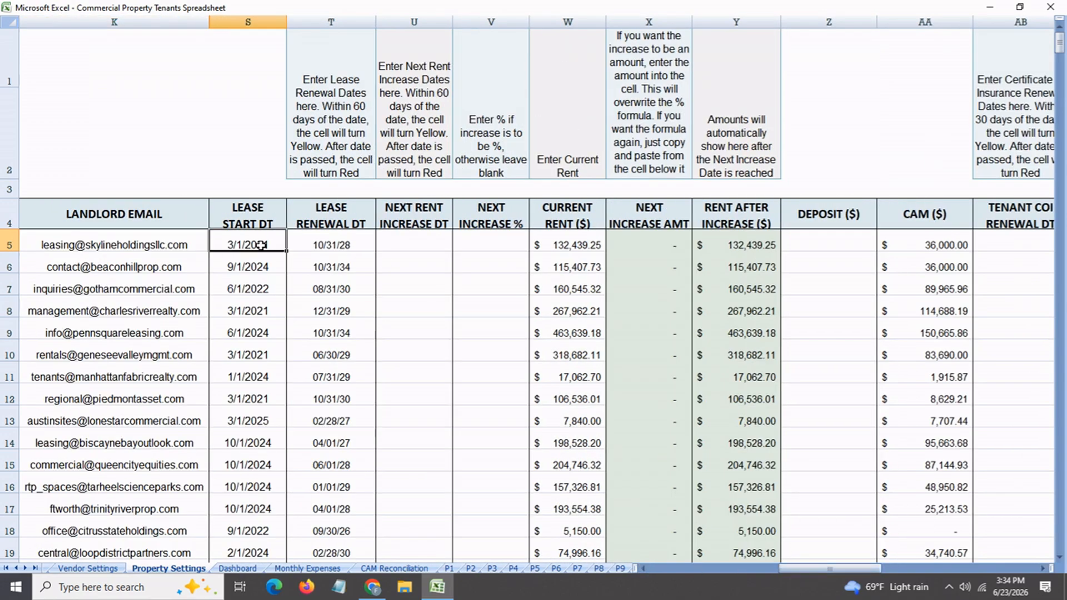
click(338, 247)
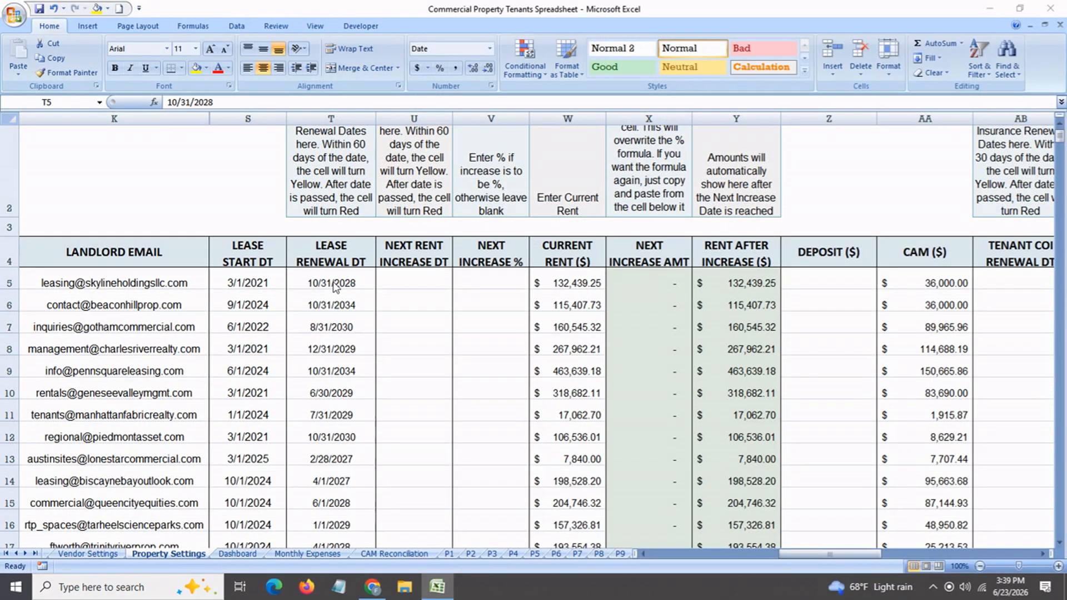
Set P1's lease renewal date to July 7, 2026 to test the highlighting within 60 days of renewal
click(323, 284)
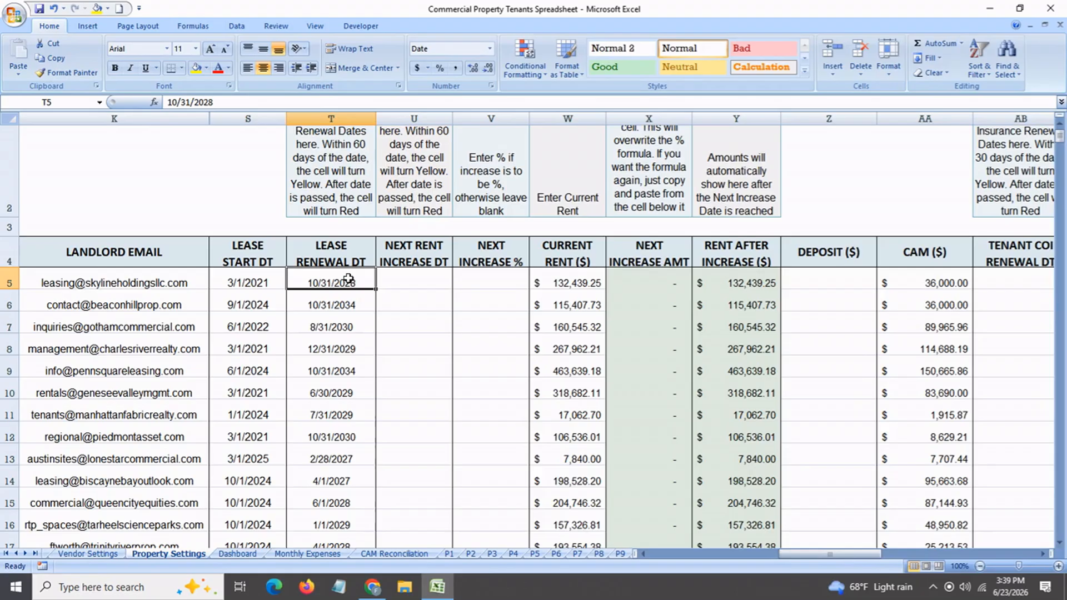
text(july 7)
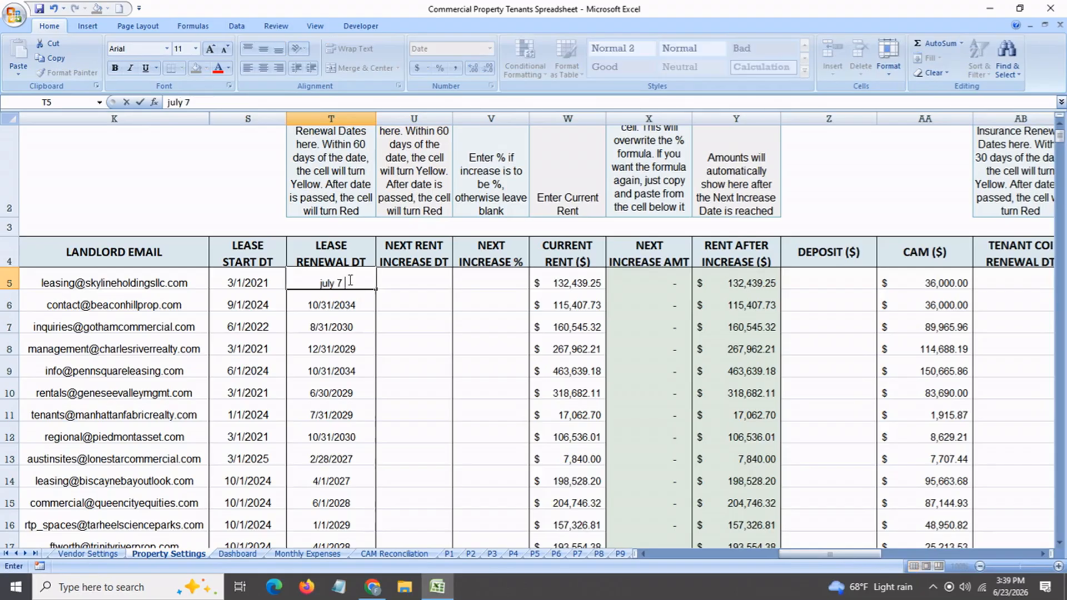
key(Return)
Change P1's lease renewal date to June 6 to test the highlighting for a passed date
click(350, 288)
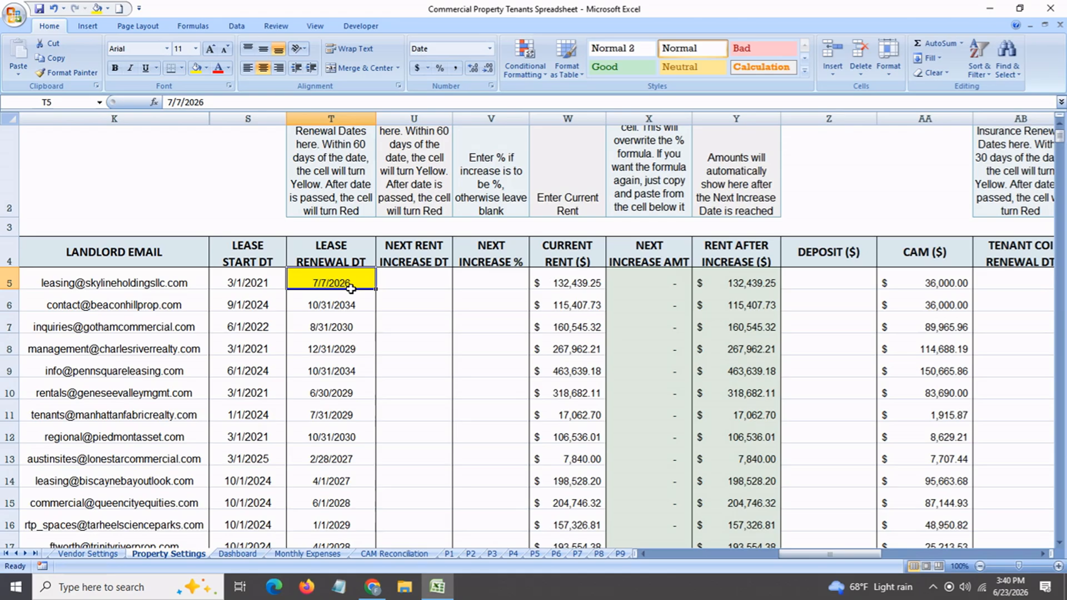
text(jun 6)
key(Return)
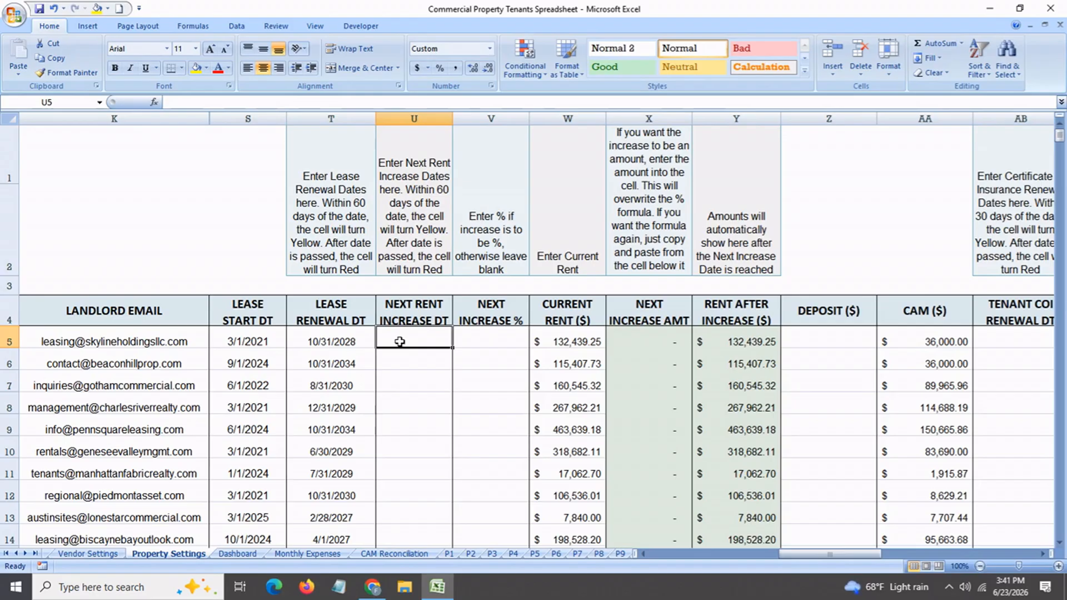
Set P1's next rent increase date to August 5, 2026 and check its increase percentage, increase amount and rent after increase
text(aug 5)
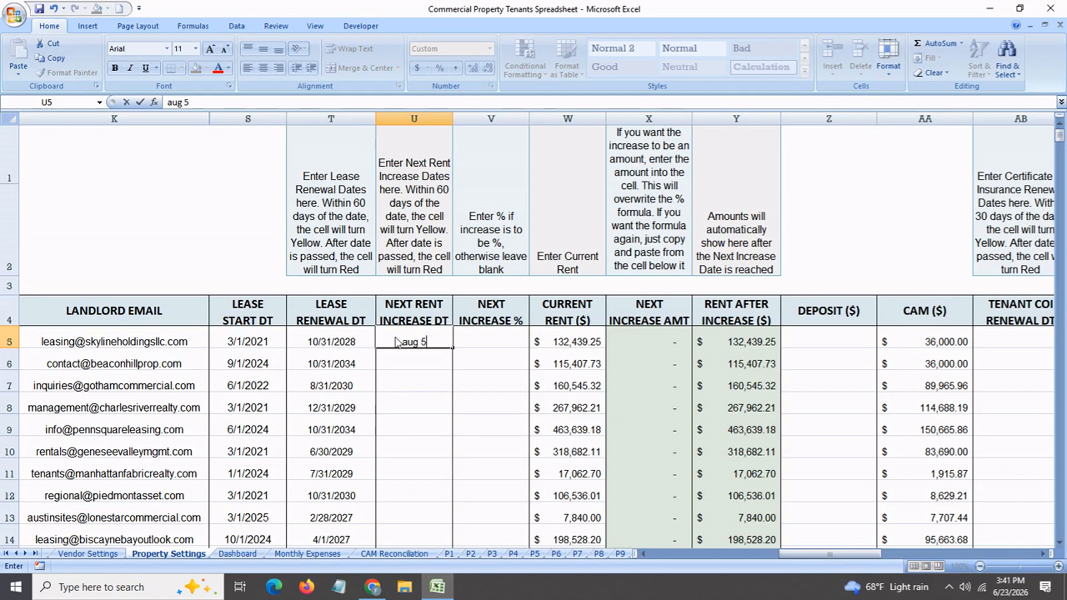
key(Return)
click(400, 341)
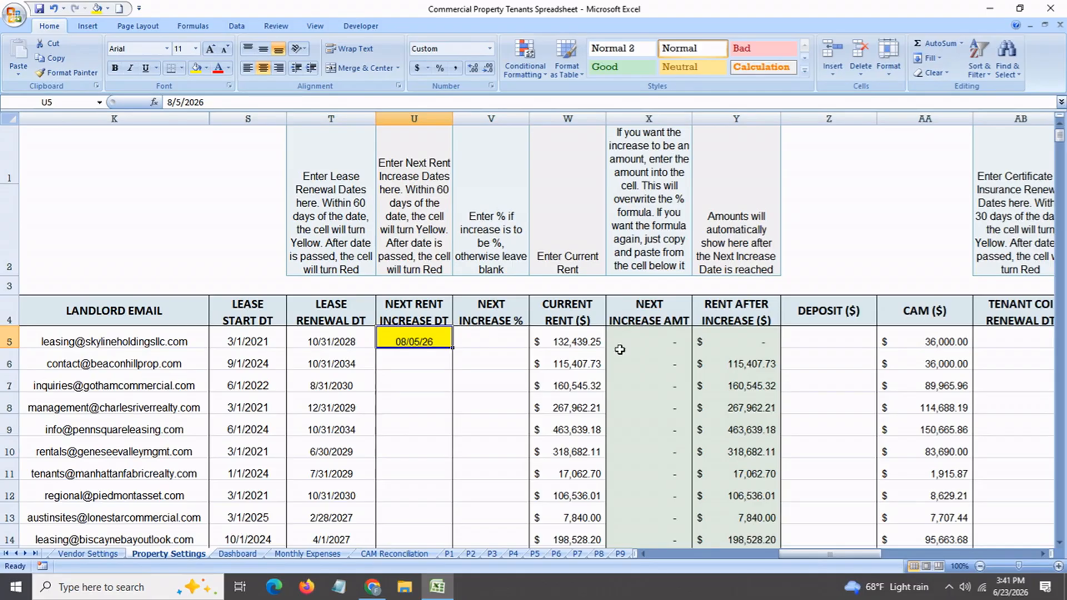
click(499, 345)
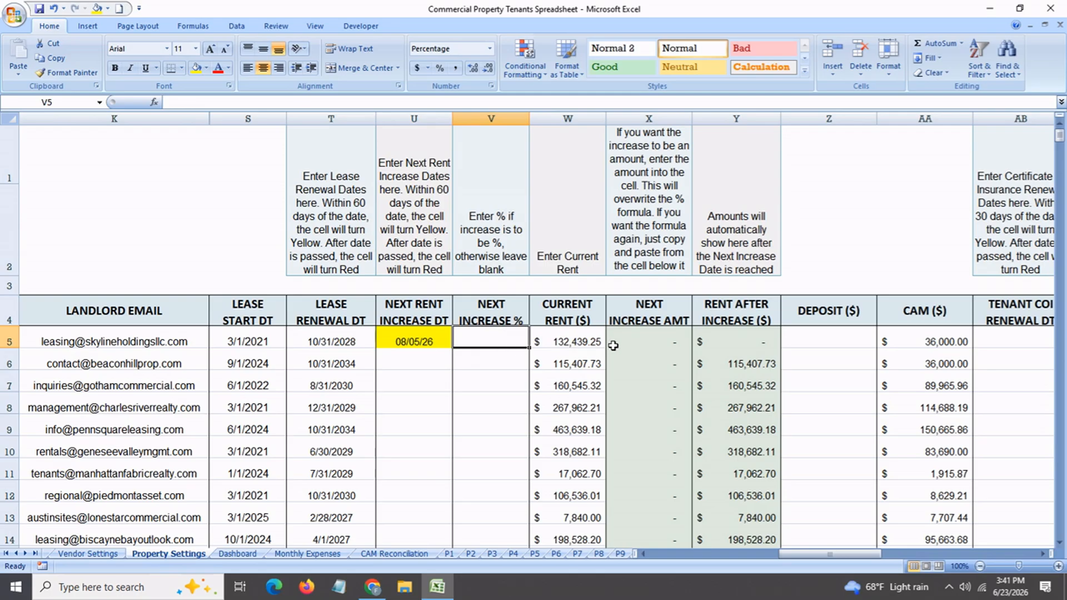
click(642, 343)
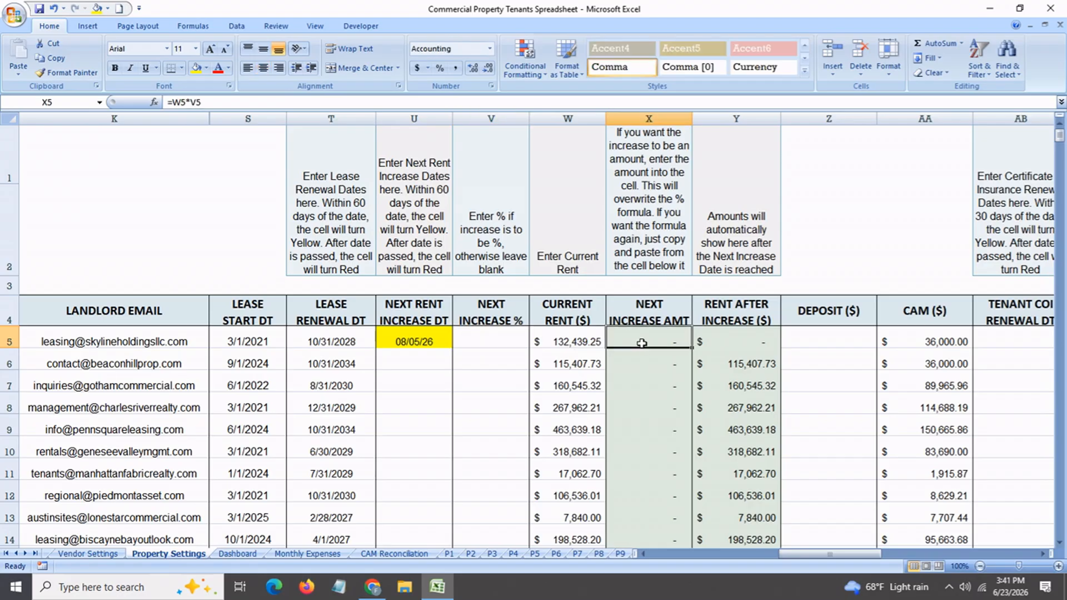
click(732, 342)
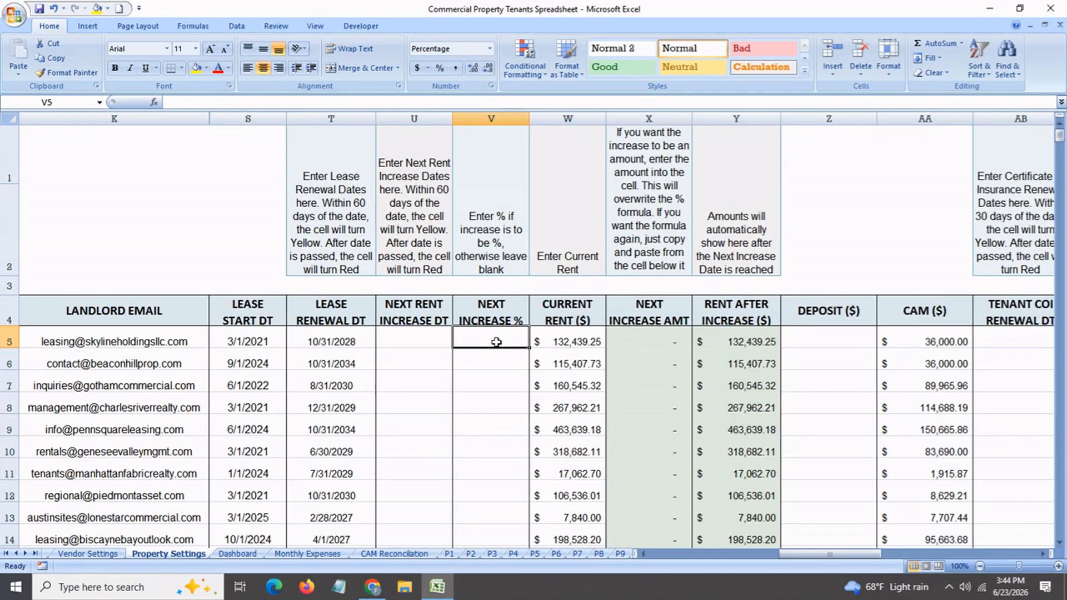
Set P1's next rent increase to 5% and check the increase amount and rent after increase
text(5)
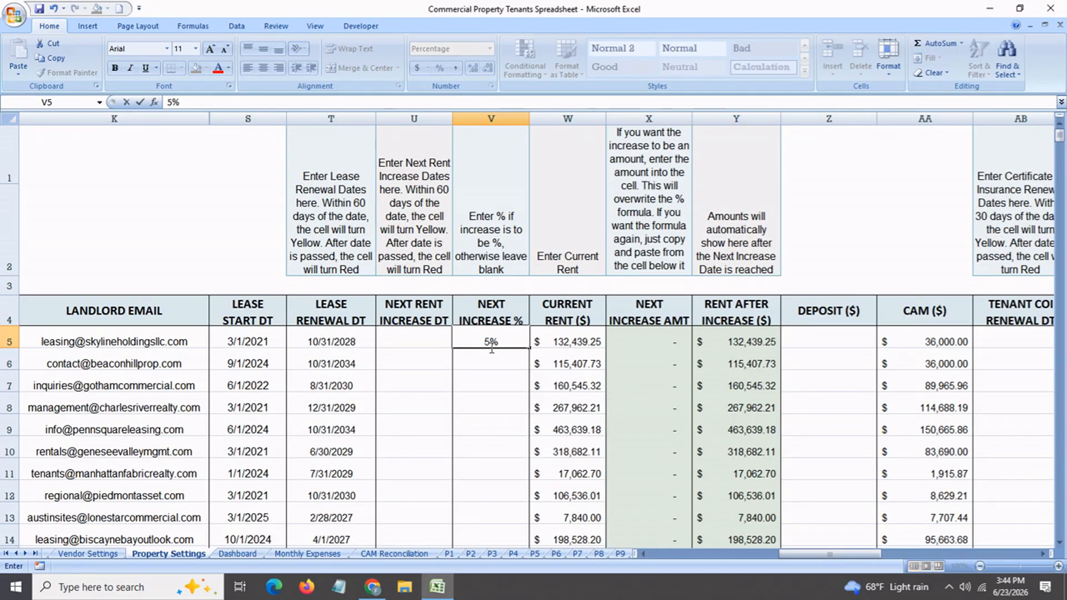
key(Return)
click(638, 342)
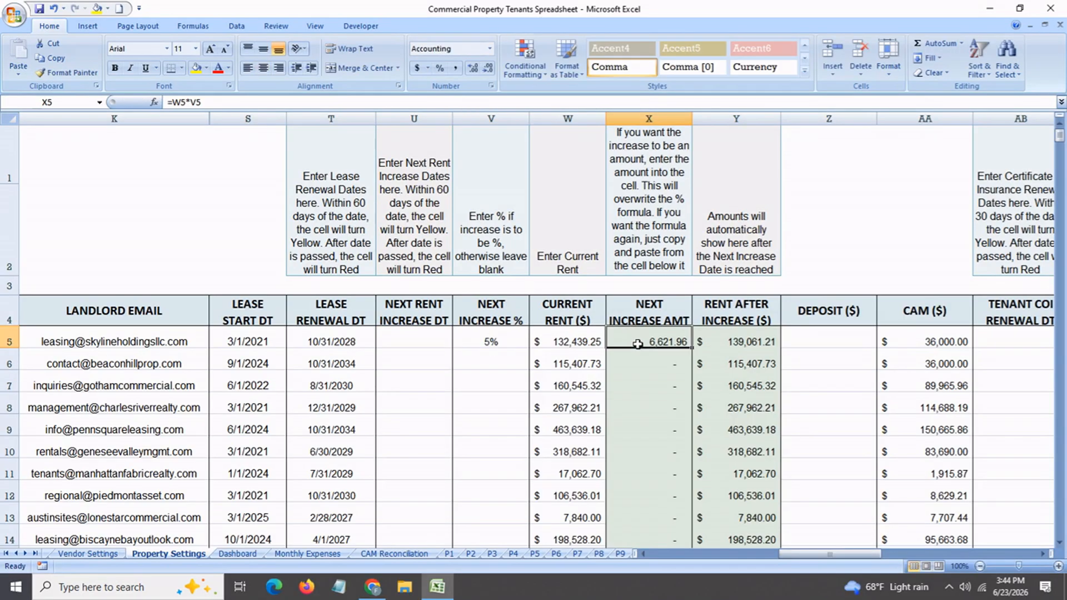
click(735, 343)
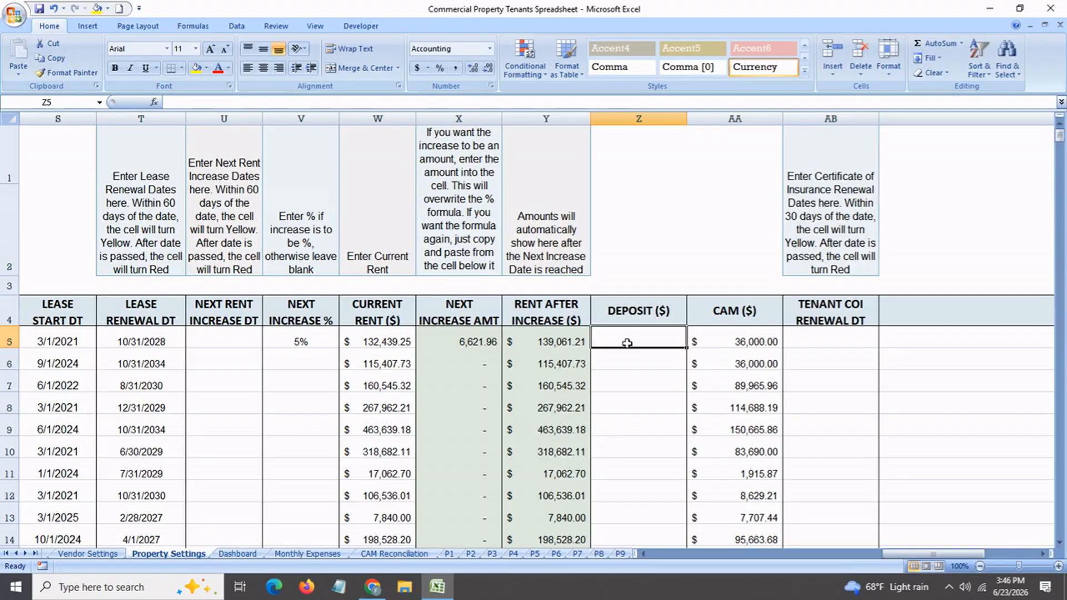
Enter tenant COI renewal dates of June 30, July 19 and August 30, 2026 for P1, P2 and P3
click(745, 343)
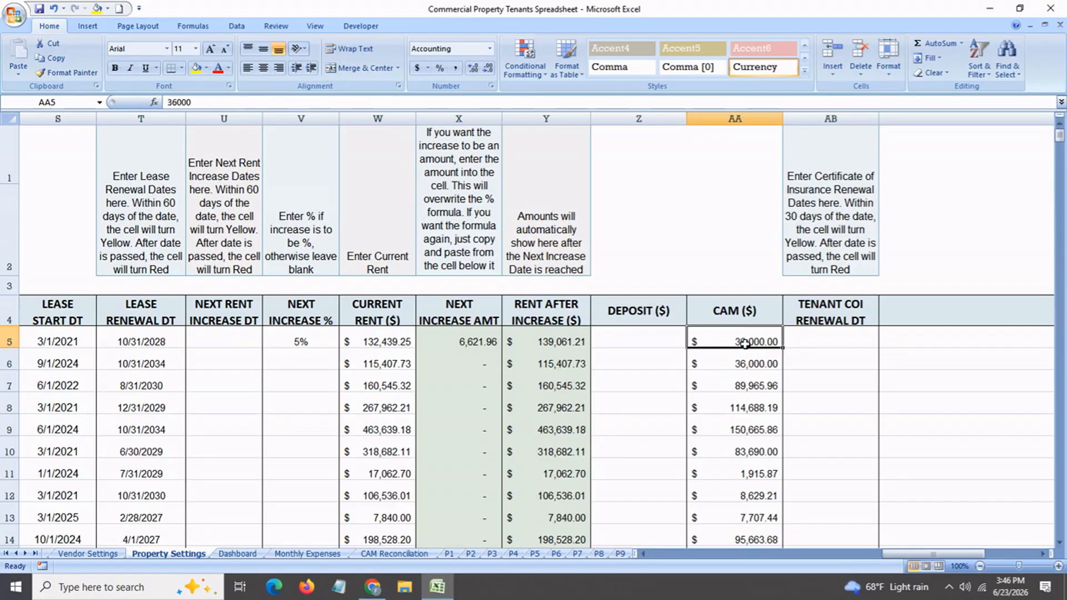
click(813, 344)
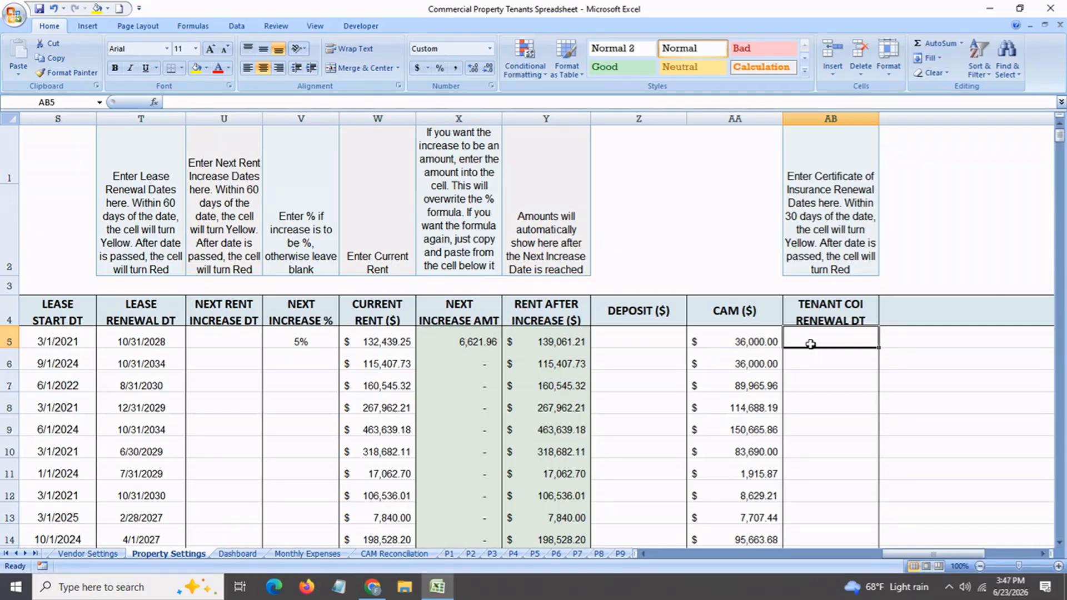
text(jun)
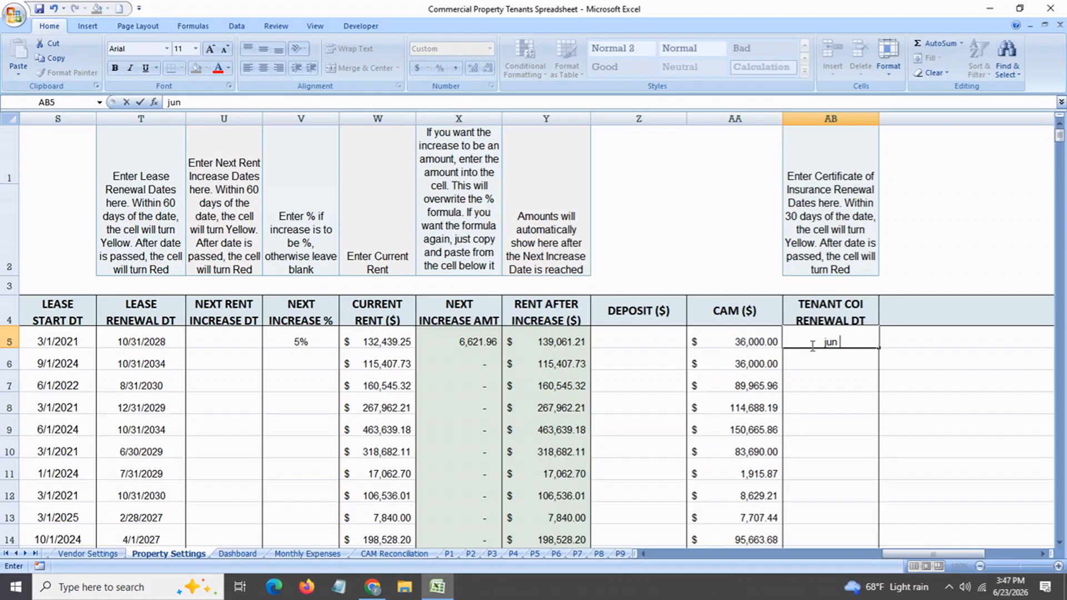
text( 30)
key(Return)
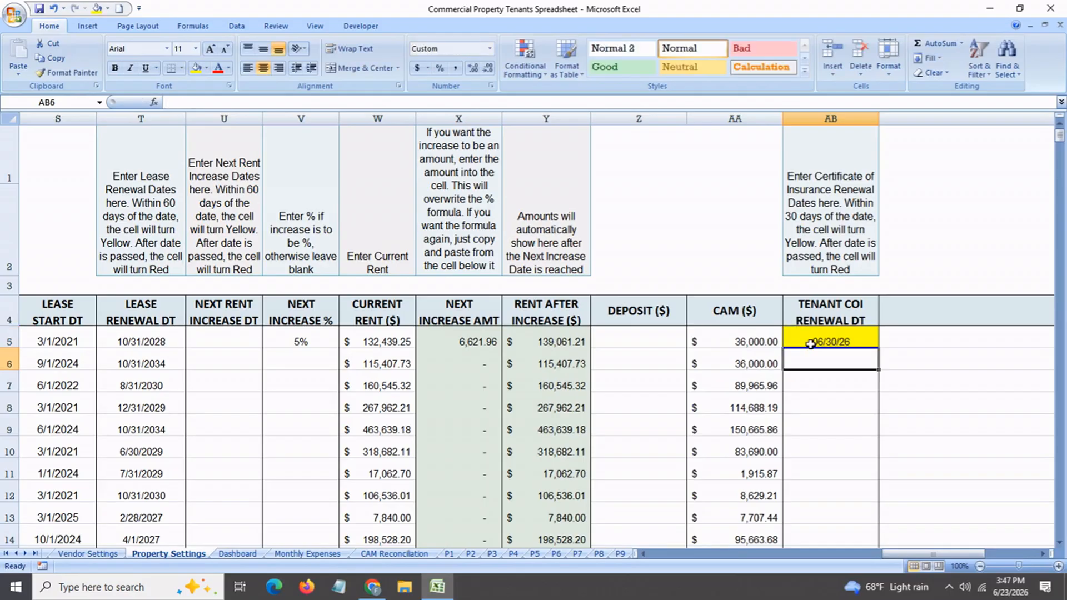
text(jul 19)
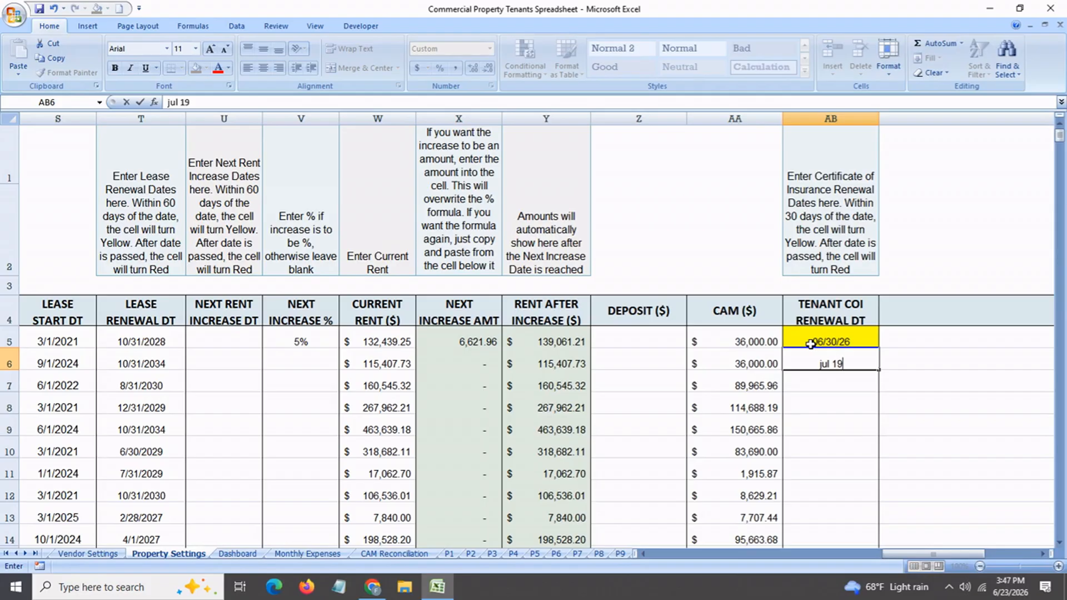
key(Return)
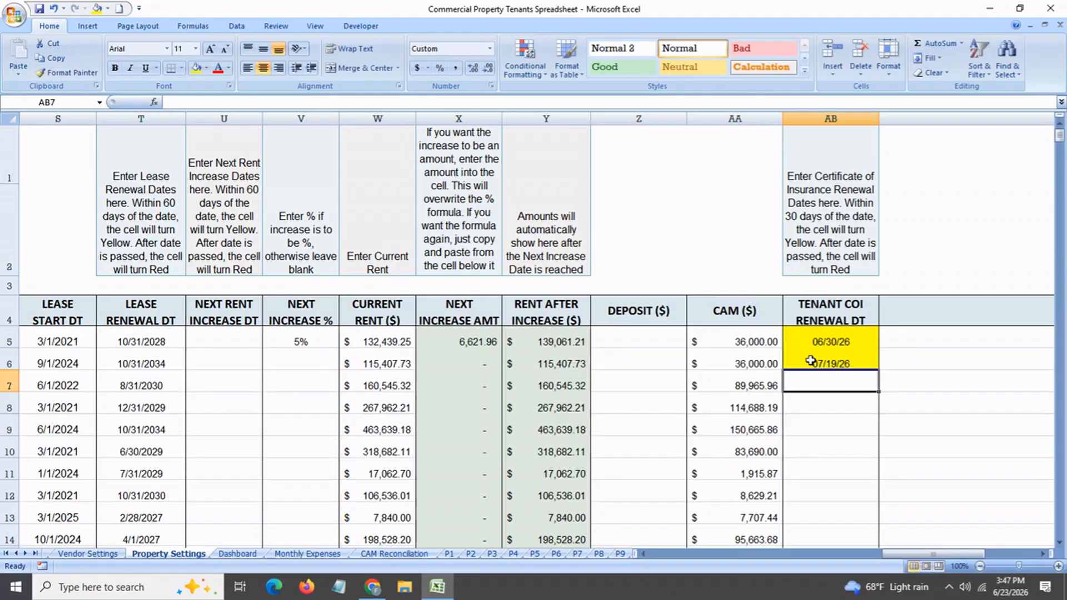
text(aug 30)
key(Return)
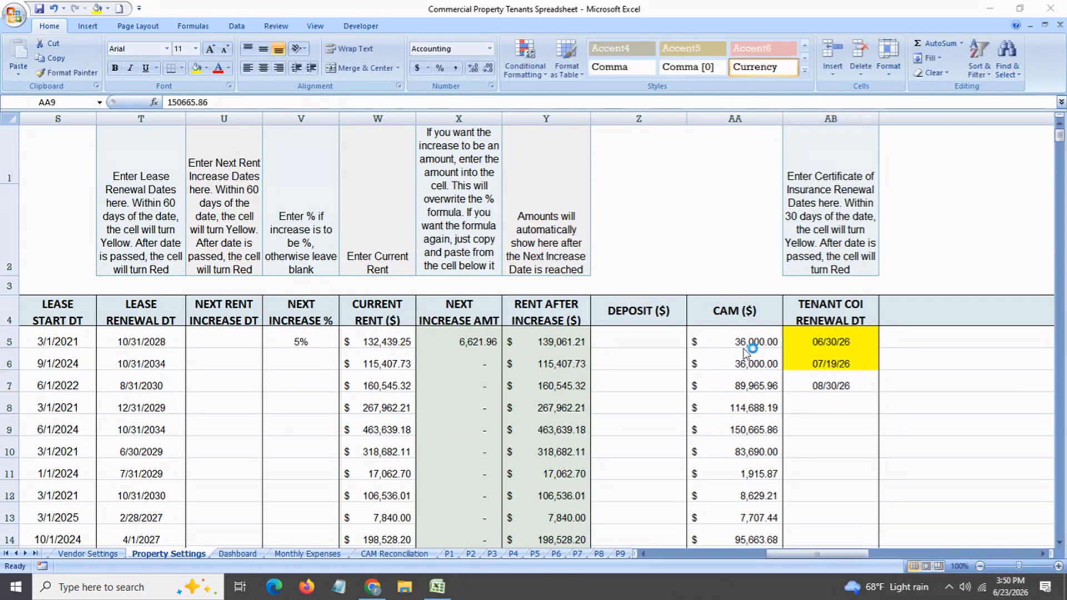
Compare the CAM amounts of P1 through P3 in Property Settings with their budgeted CAM in CAM Reconciliation
click(742, 344)
click(738, 362)
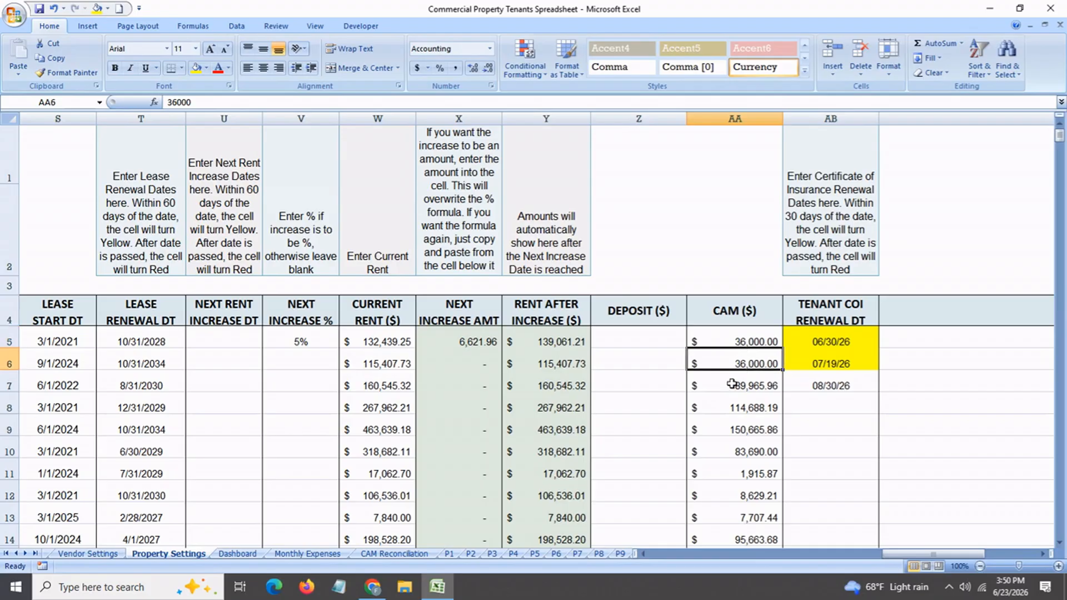
click(732, 384)
click(392, 554)
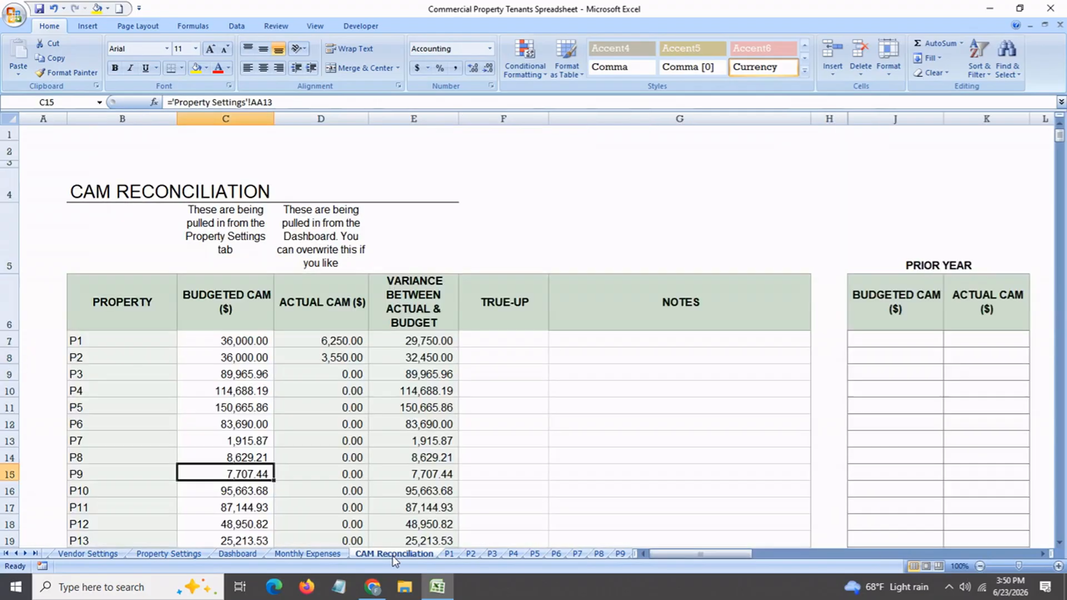
click(228, 340)
click(228, 358)
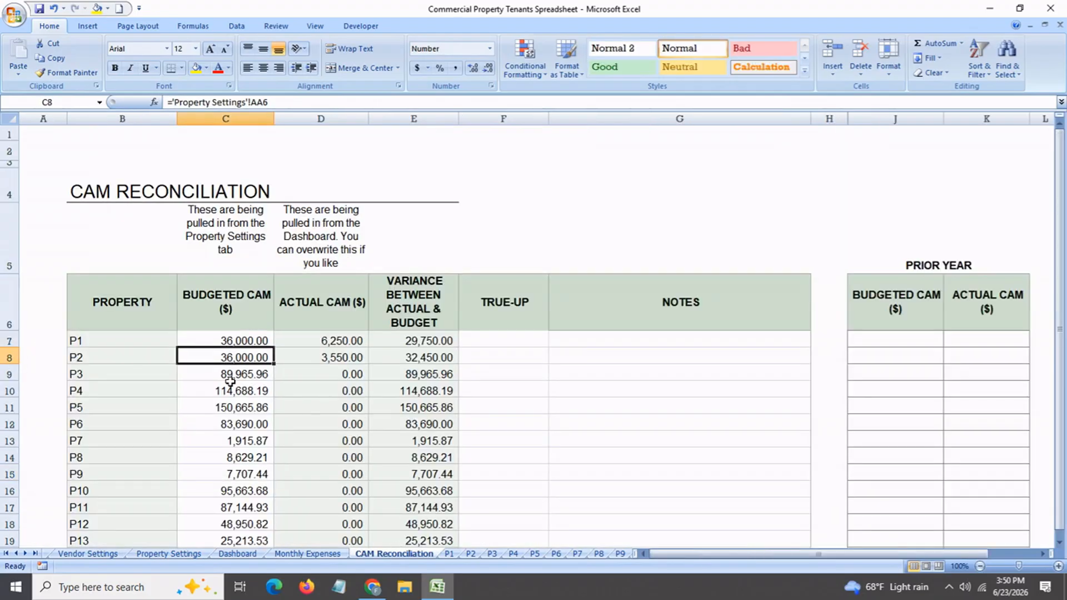
click(230, 380)
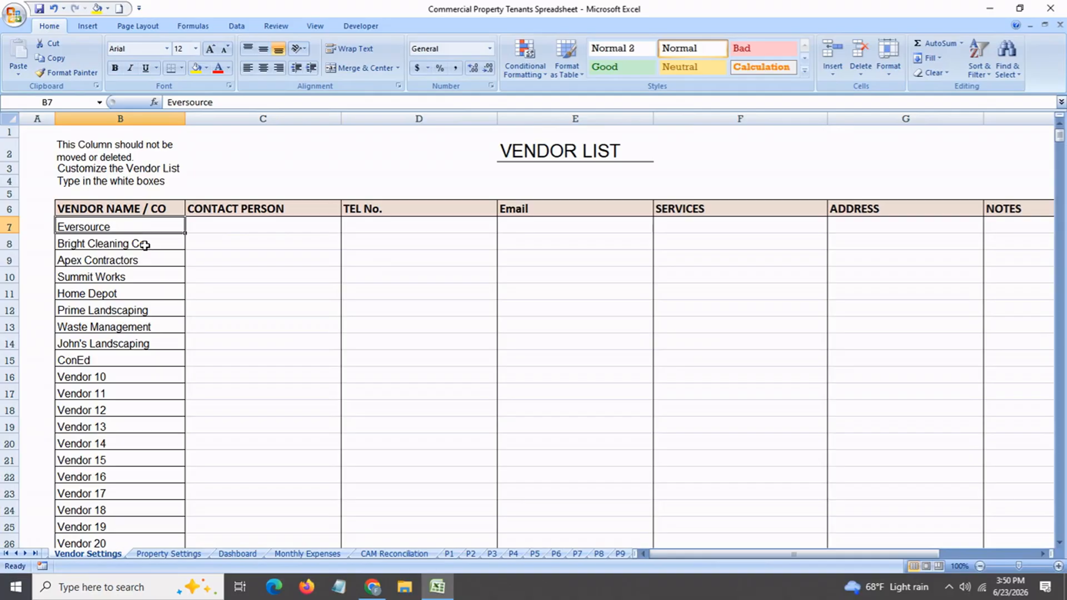
Review the vendor names in the Vendor Settings list from Summit Works through ConEd
click(143, 279)
click(143, 311)
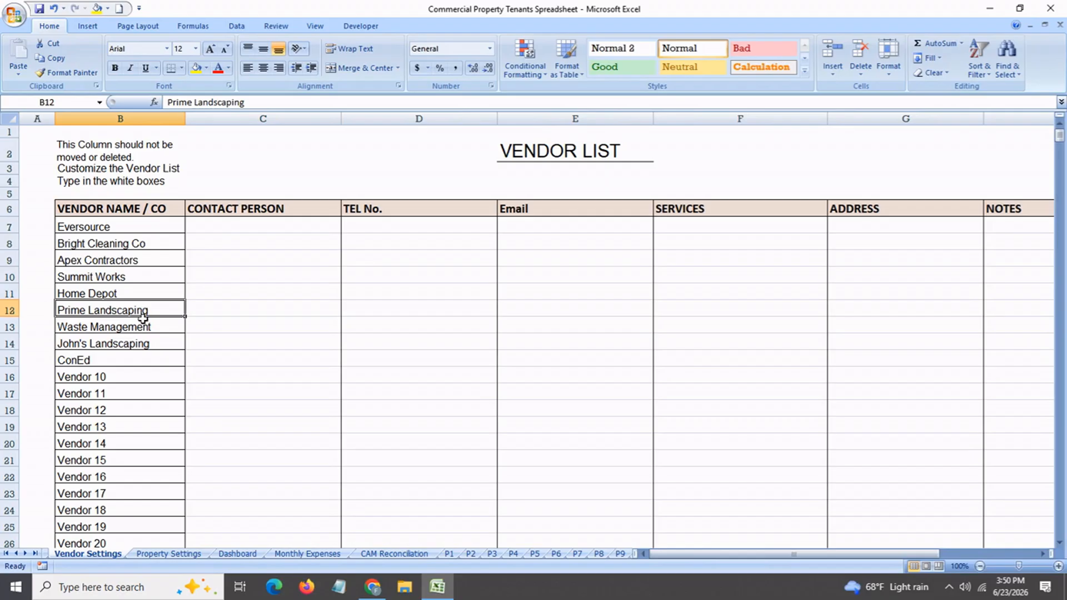
click(143, 347)
click(132, 361)
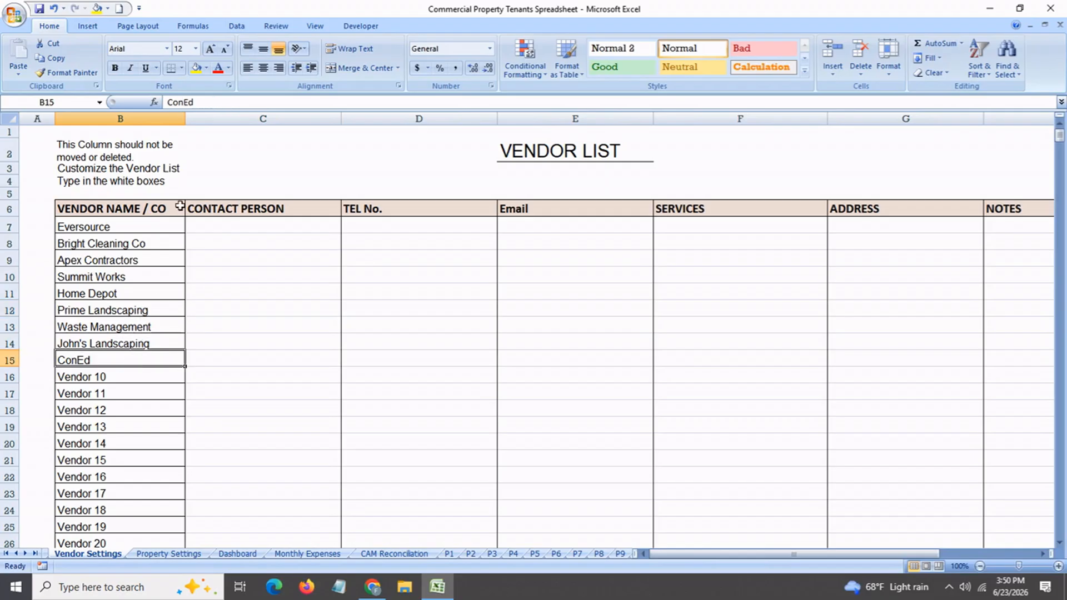
Review the vendor list's fields for contact person, telephone, email, services, address and notes, starting from the Eversource row
click(168, 231)
click(245, 229)
click(385, 227)
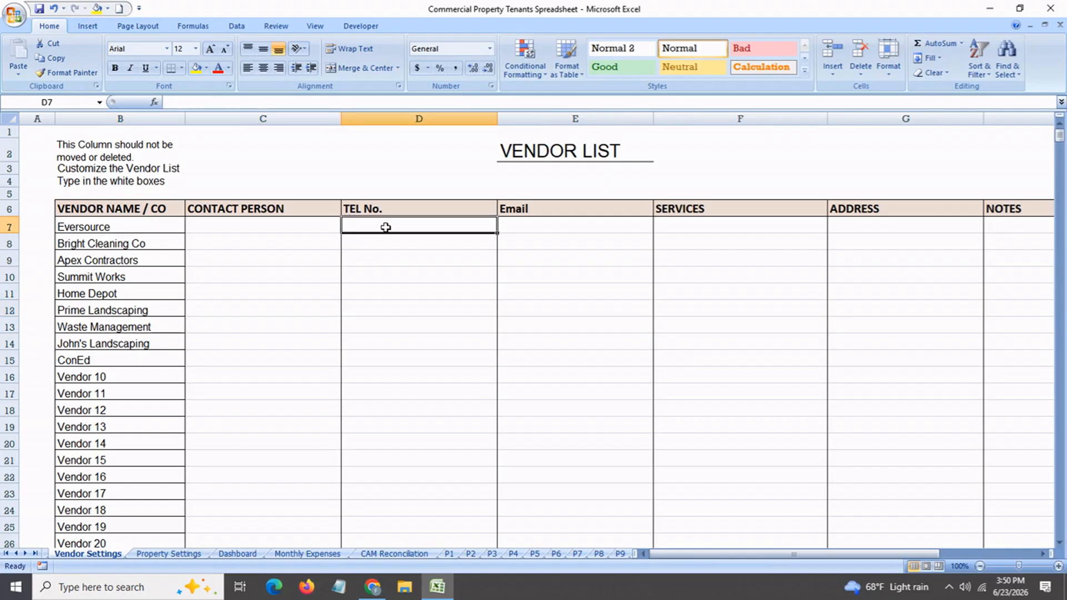
click(561, 228)
click(683, 227)
key(Tab)
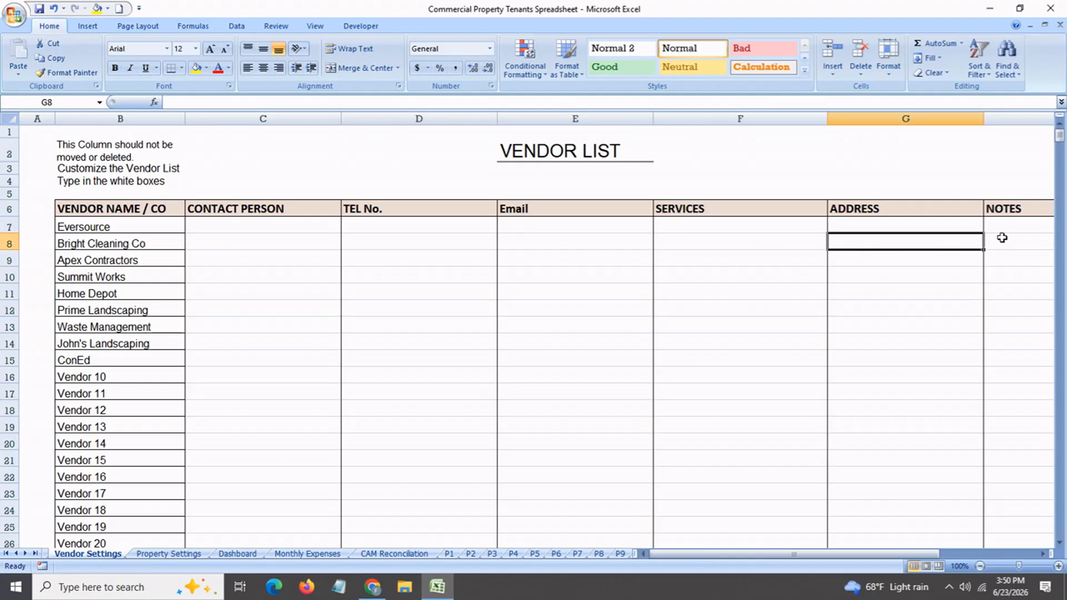
click(1002, 229)
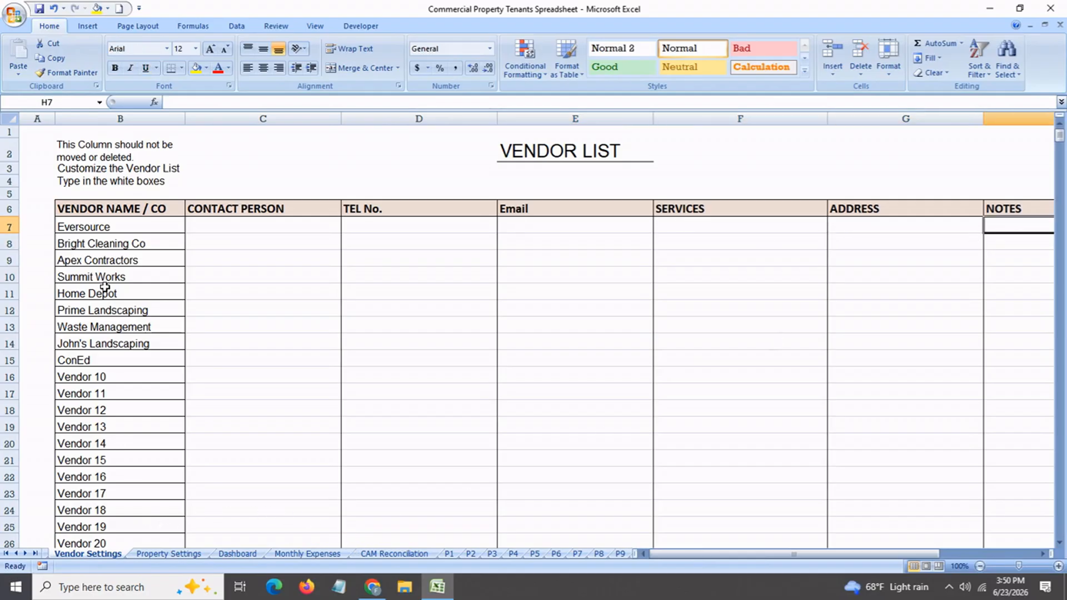
click(111, 228)
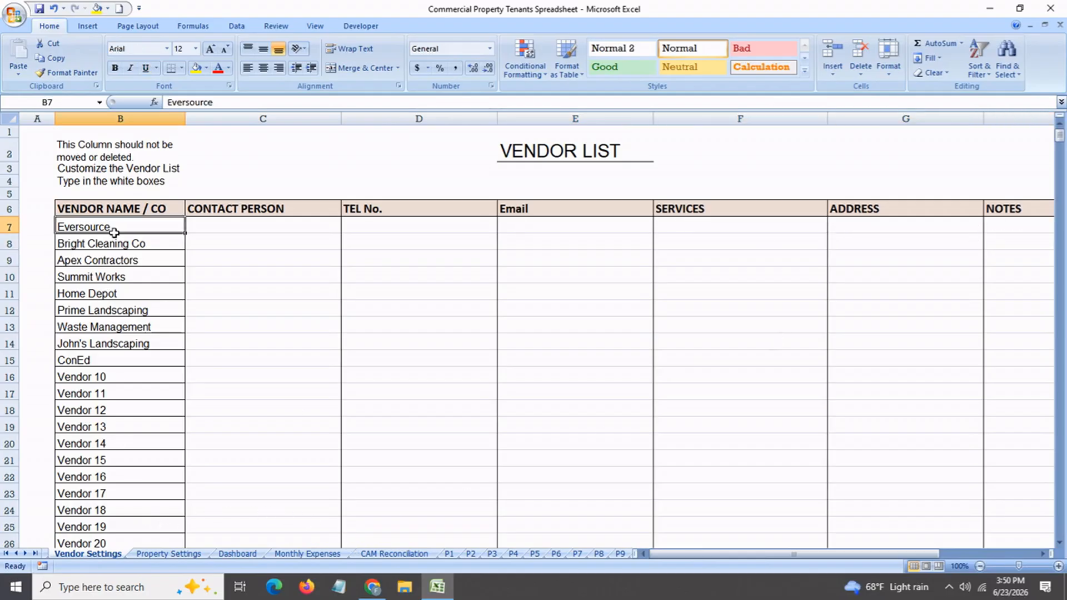
Check the vendor and notes cells of the 03/05/26 NON-CAM-Electricity expense on the P1 sheet
click(448, 554)
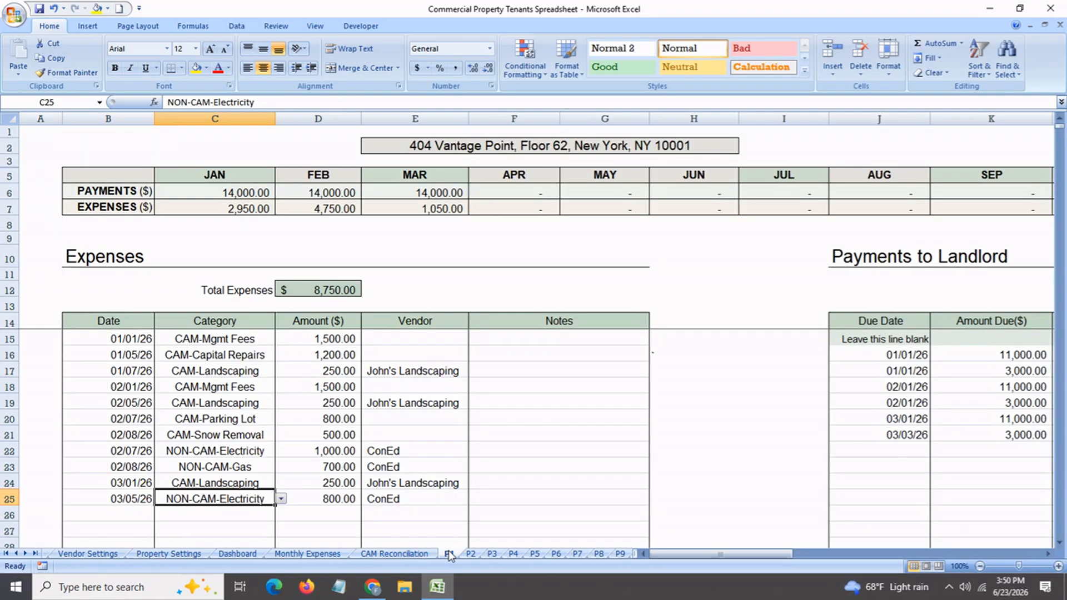
click(400, 499)
click(474, 498)
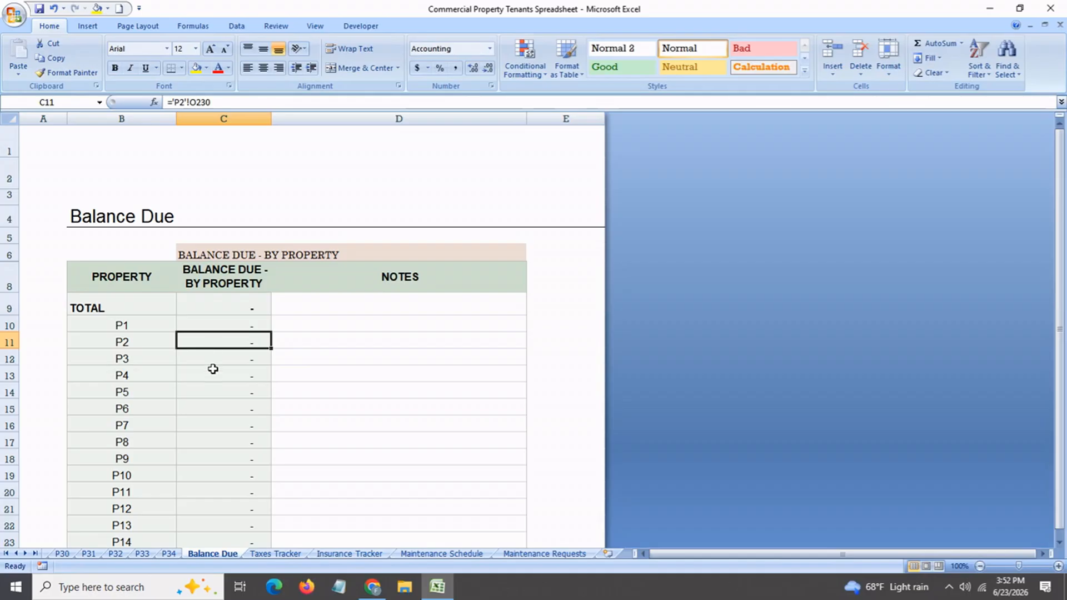
Examine the balance due by property for P1 through P6 on the Balance Due sheet
click(213, 361)
click(214, 387)
click(219, 331)
click(214, 349)
click(215, 364)
click(214, 381)
click(213, 398)
click(211, 415)
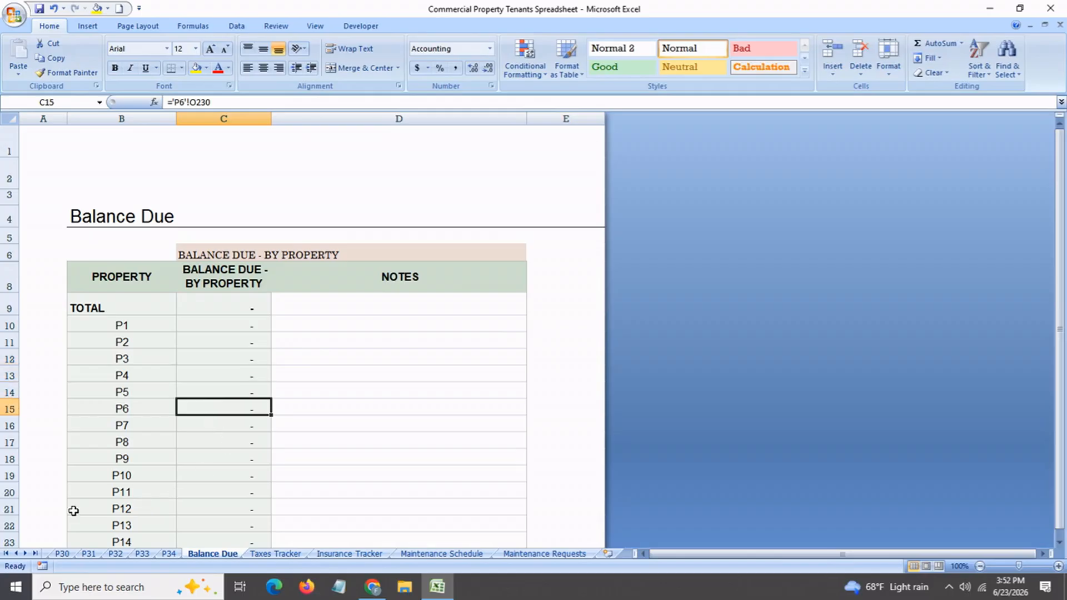
Clear the amount paid for P1's 03/03/26 CAM payment to the landlord and check that row's balance due
click(6, 553)
click(490, 552)
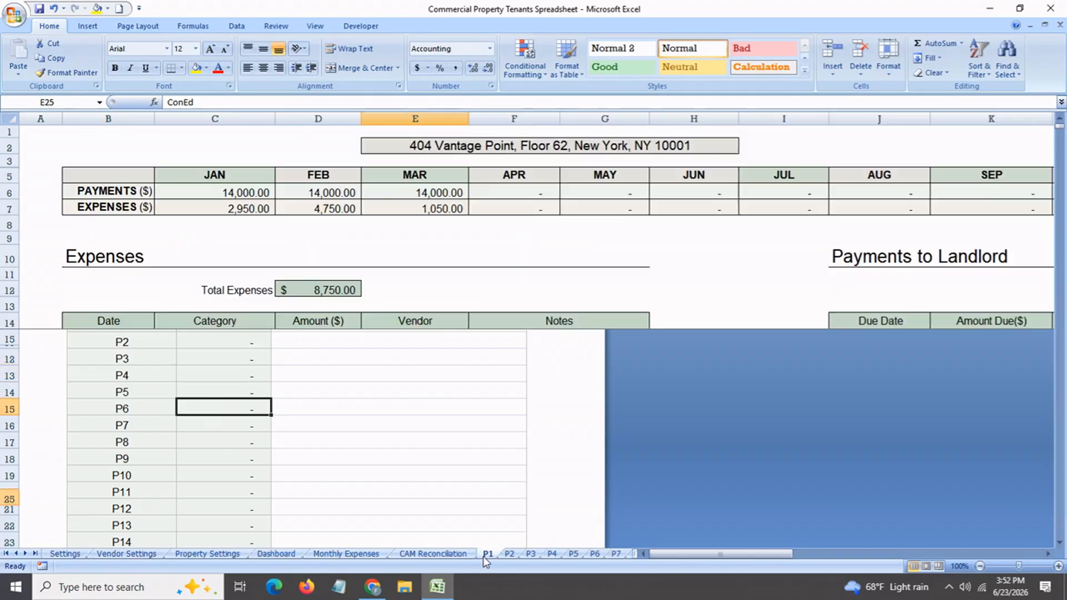
drag(695, 554, 776, 554)
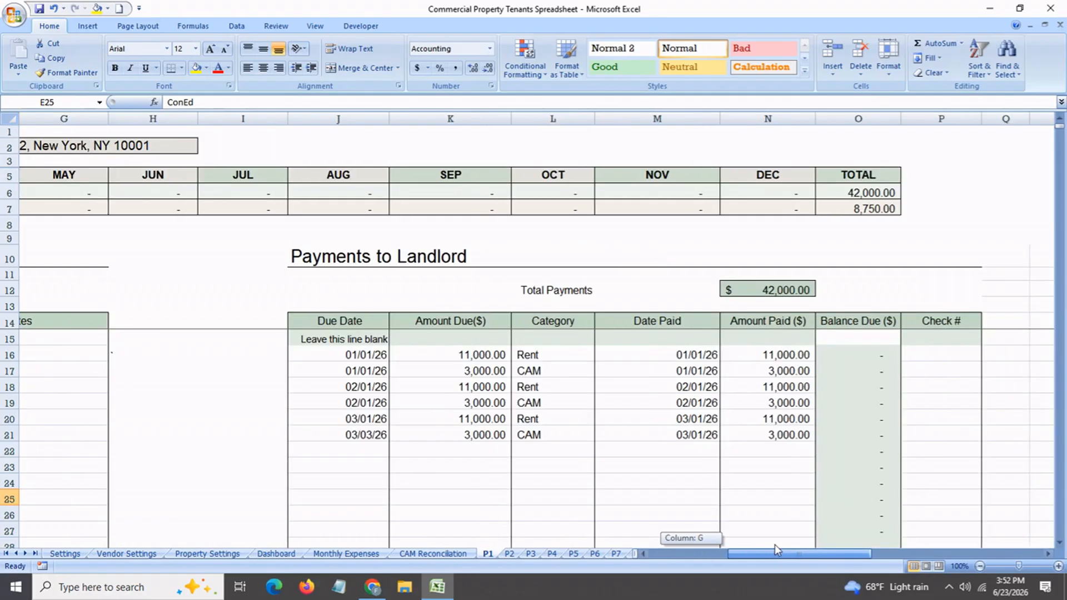
click(783, 438)
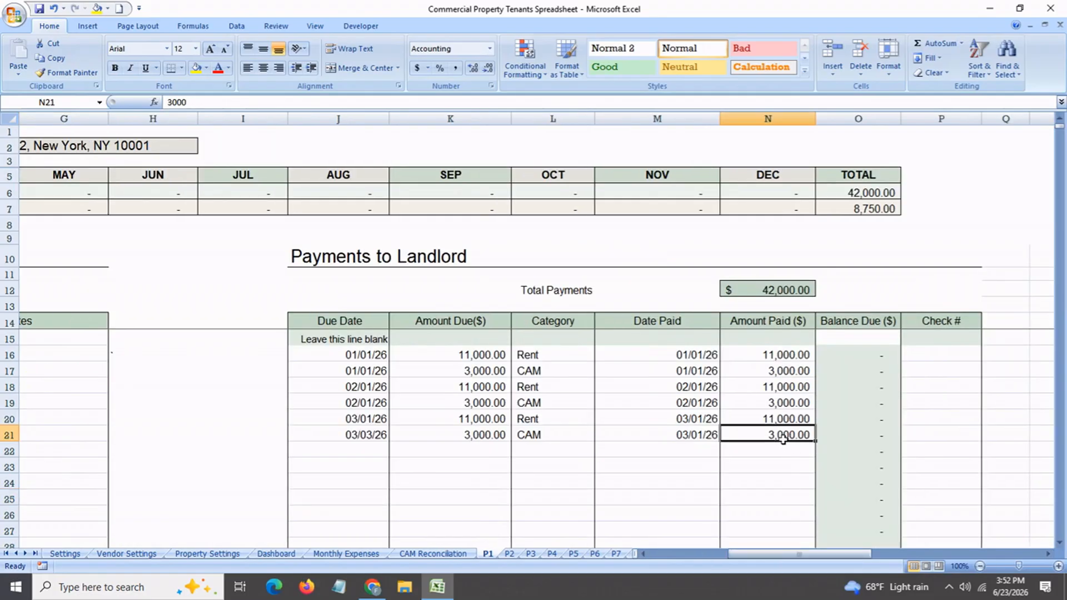
key(Delete)
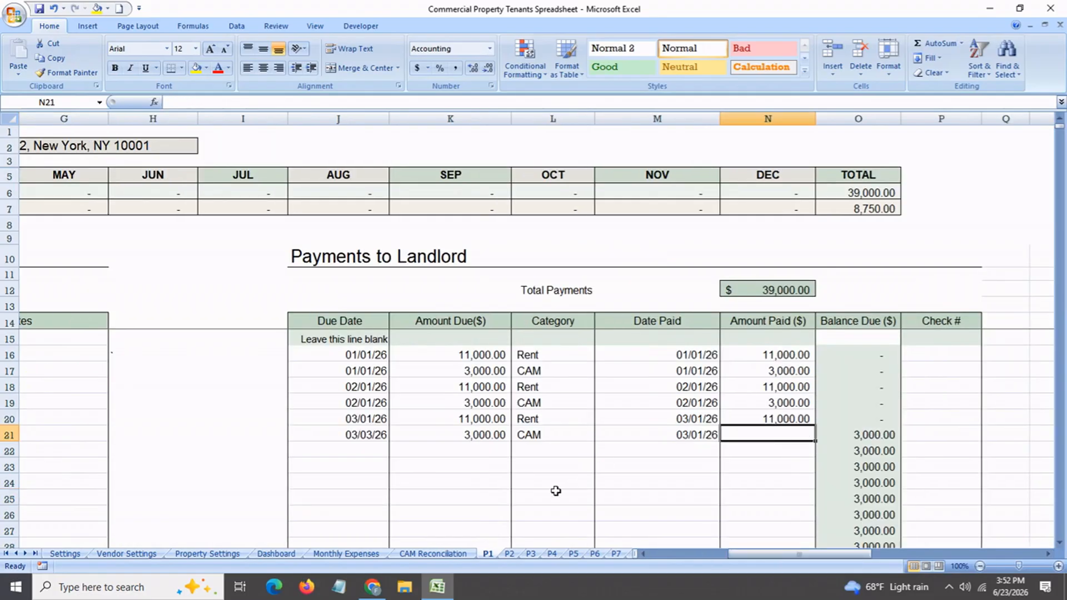
click(843, 438)
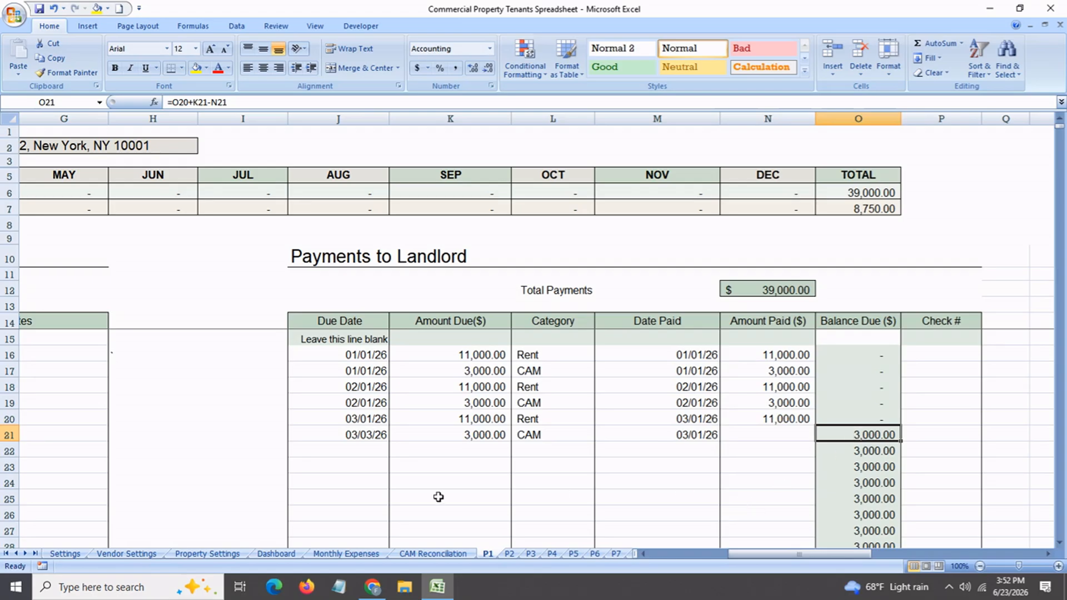
Check P1's outstanding amount on the Balance Due sheet
click(35, 553)
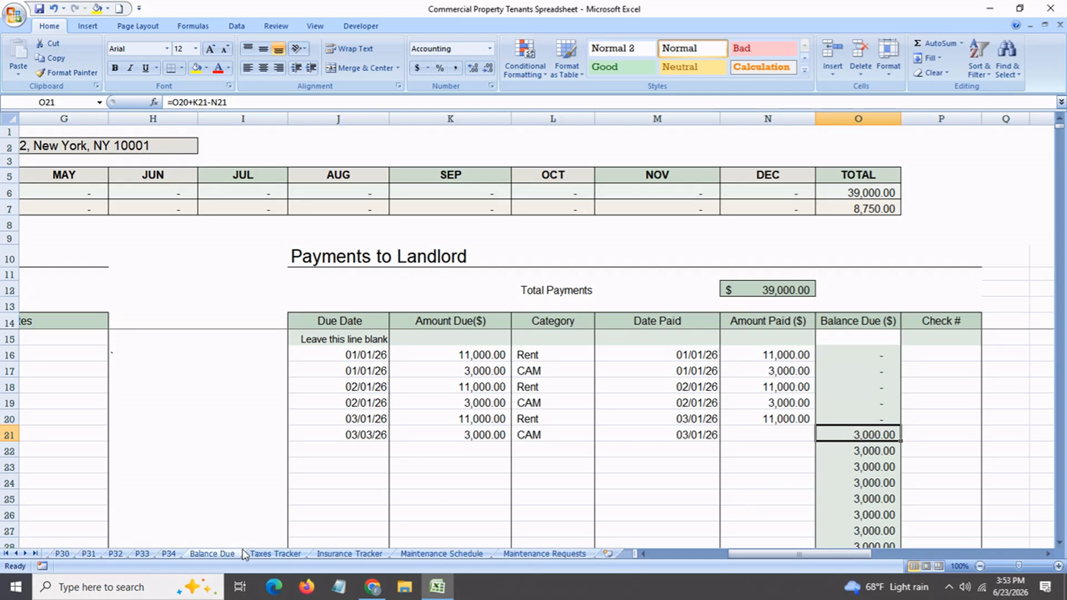
click(211, 553)
click(236, 327)
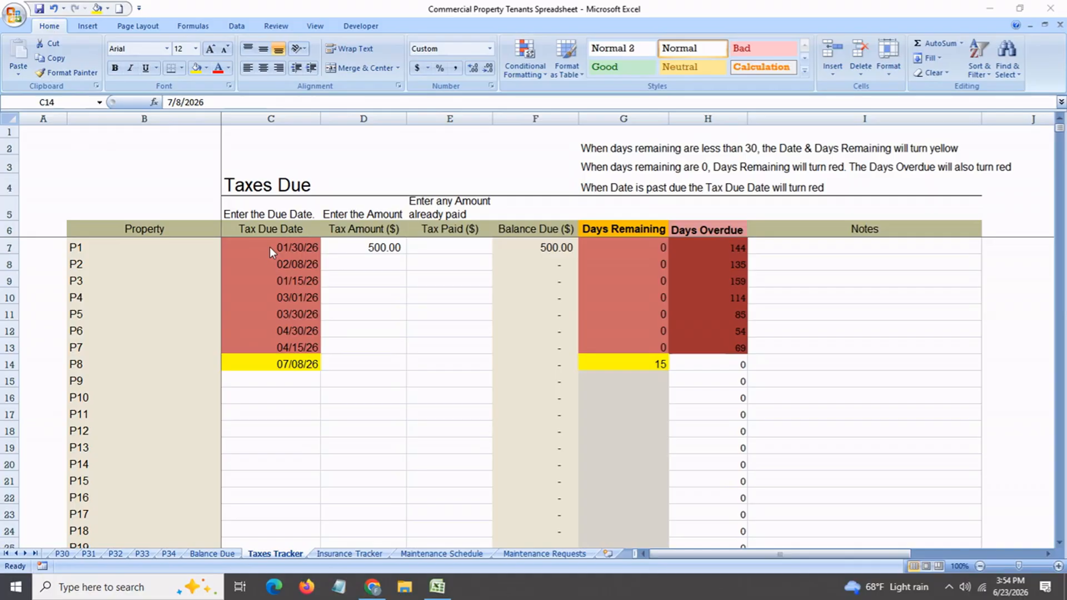
Review the tax due dates and property names for P1 through P7 on the Taxes Tracker sheet
click(275, 247)
click(275, 264)
click(270, 281)
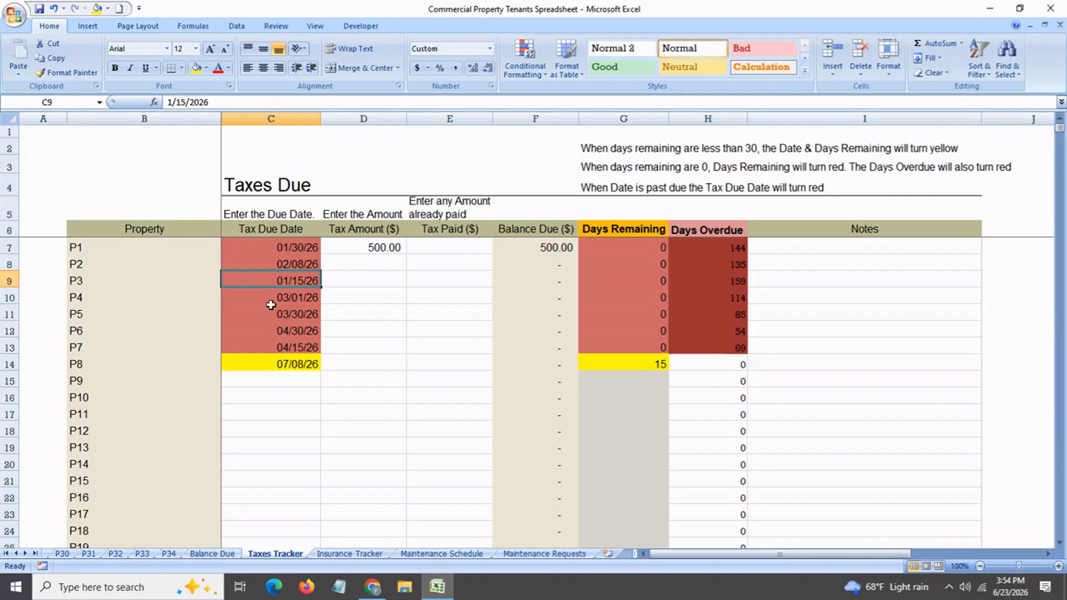
click(271, 298)
click(271, 314)
click(269, 331)
click(268, 347)
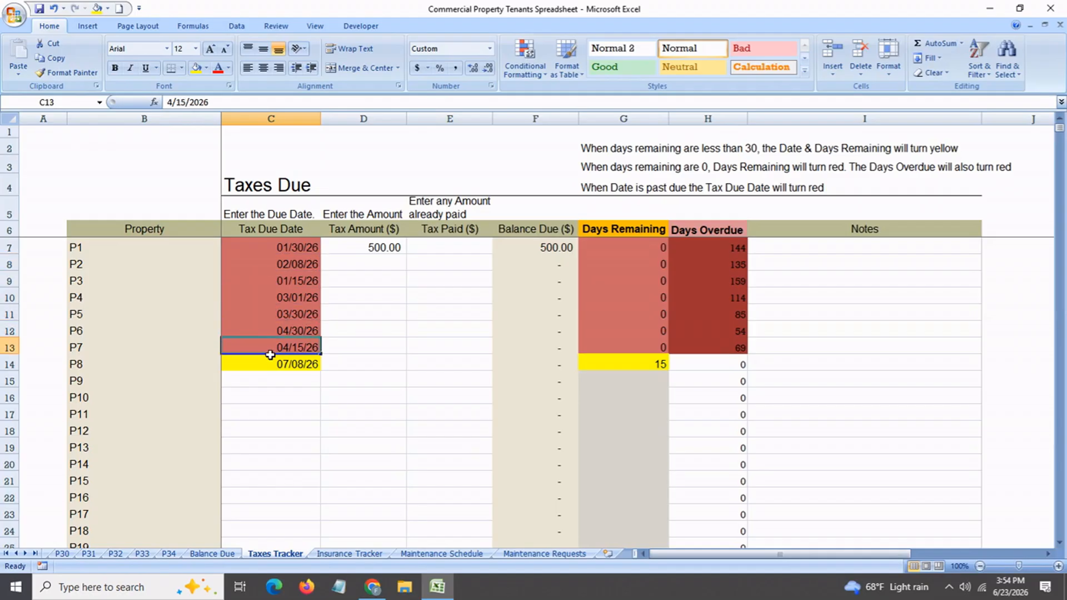
click(118, 249)
click(117, 263)
click(112, 298)
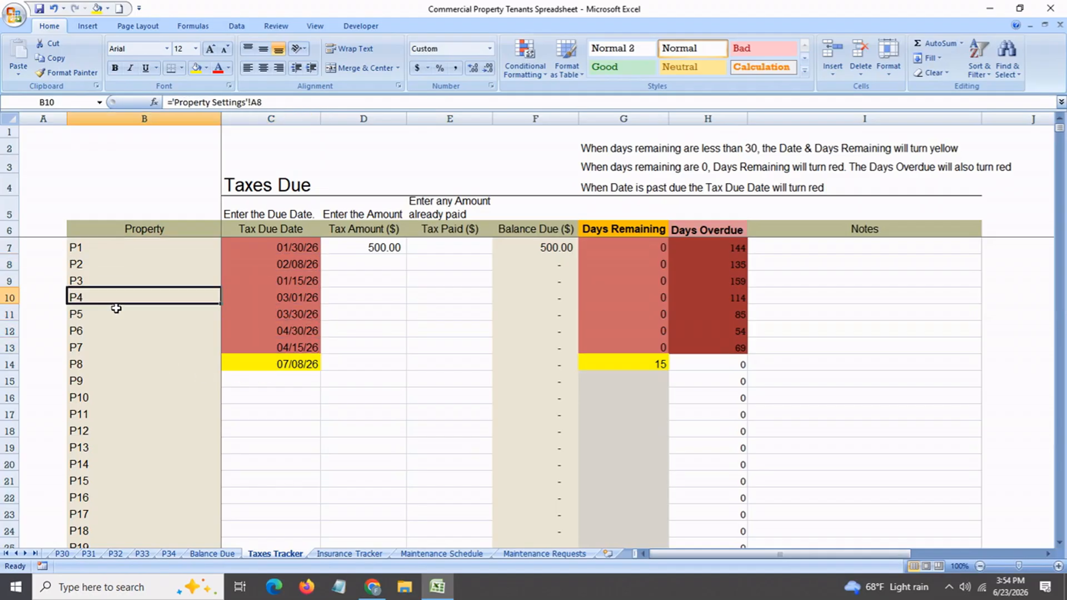
click(98, 332)
click(249, 351)
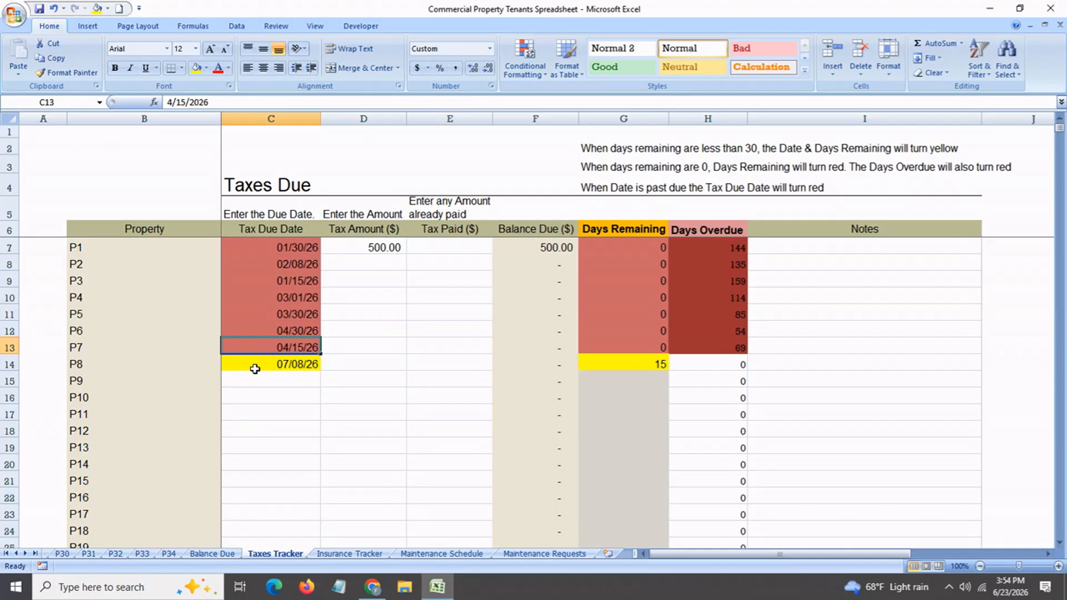
Check the tax due date and days remaining for P8, and the due date and days overdue for P7
click(255, 369)
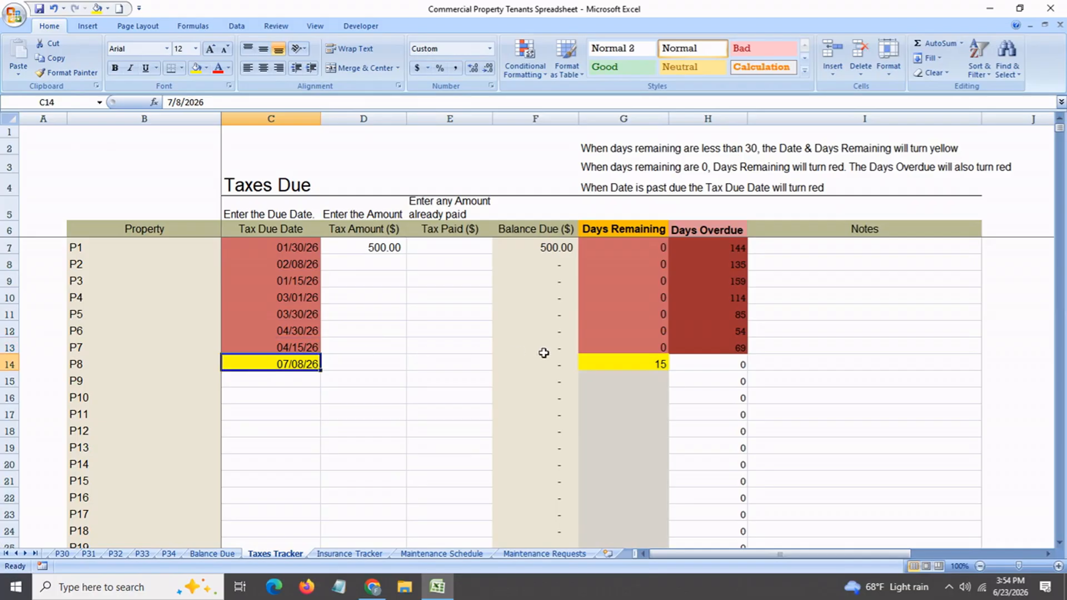
click(608, 366)
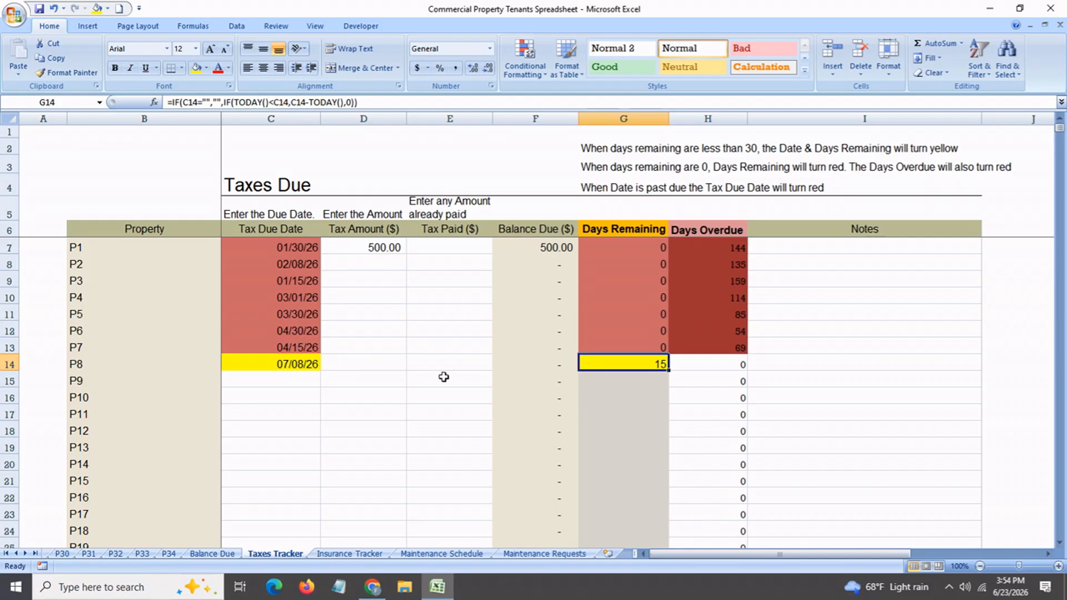
click(295, 348)
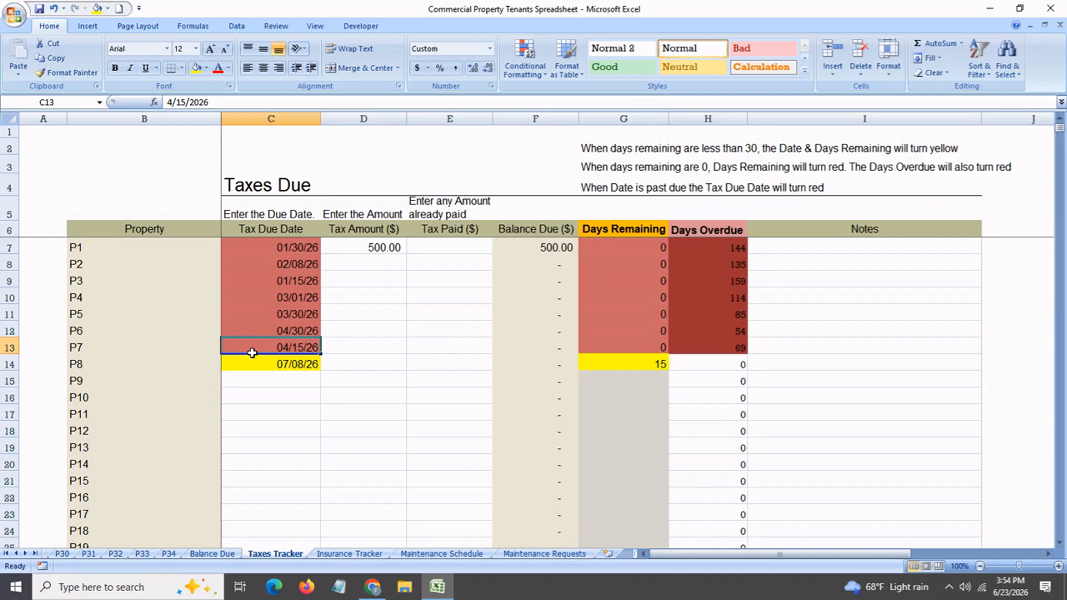
click(709, 347)
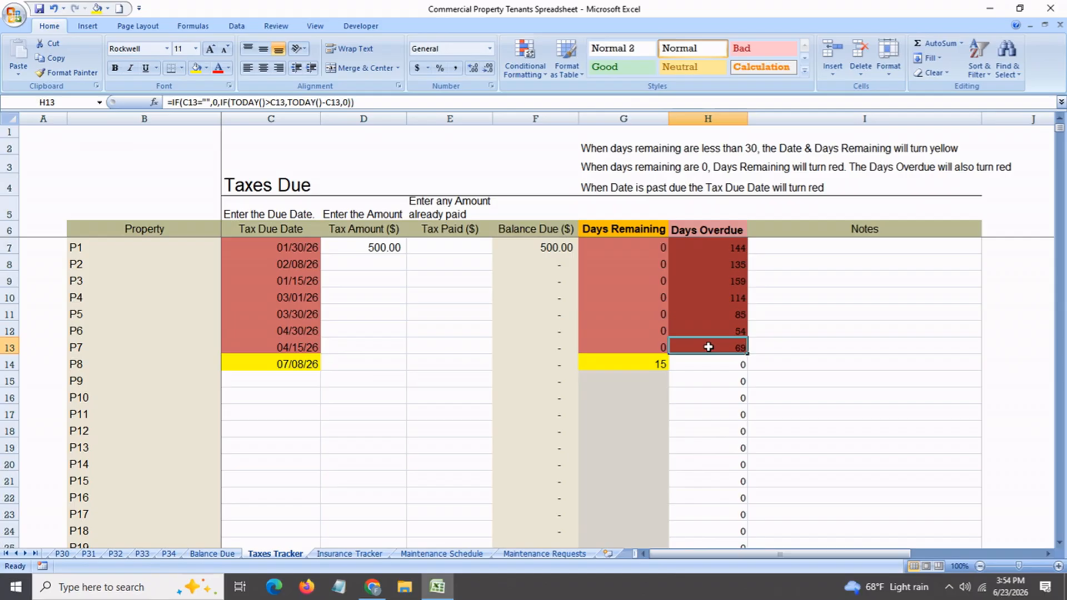
Enter September 8 as P9's tax due date and check its days remaining
click(272, 385)
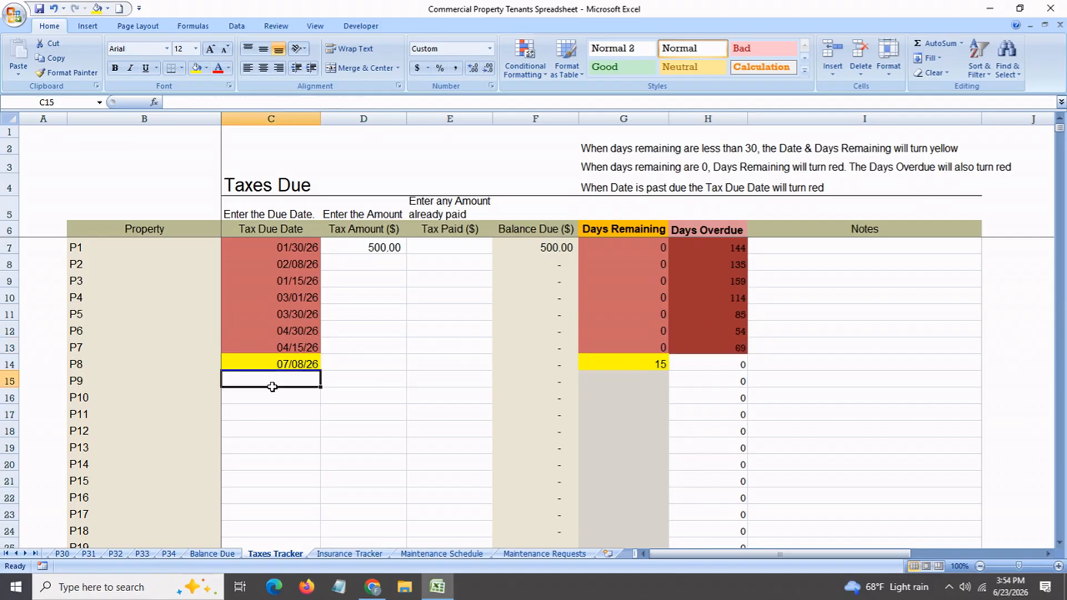
text(sep)
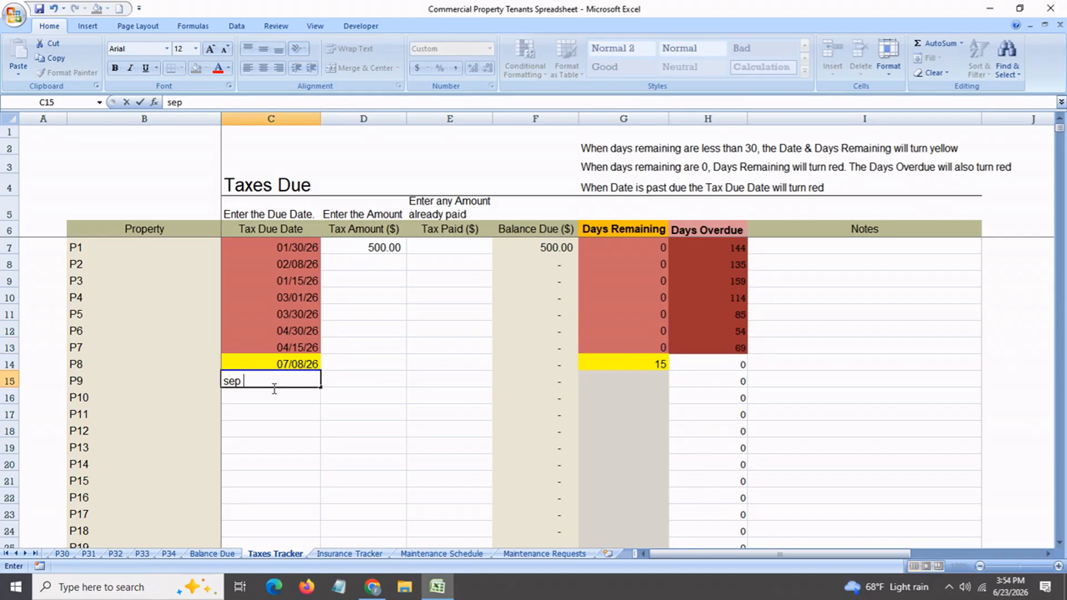
text( 8)
key(Return)
click(274, 388)
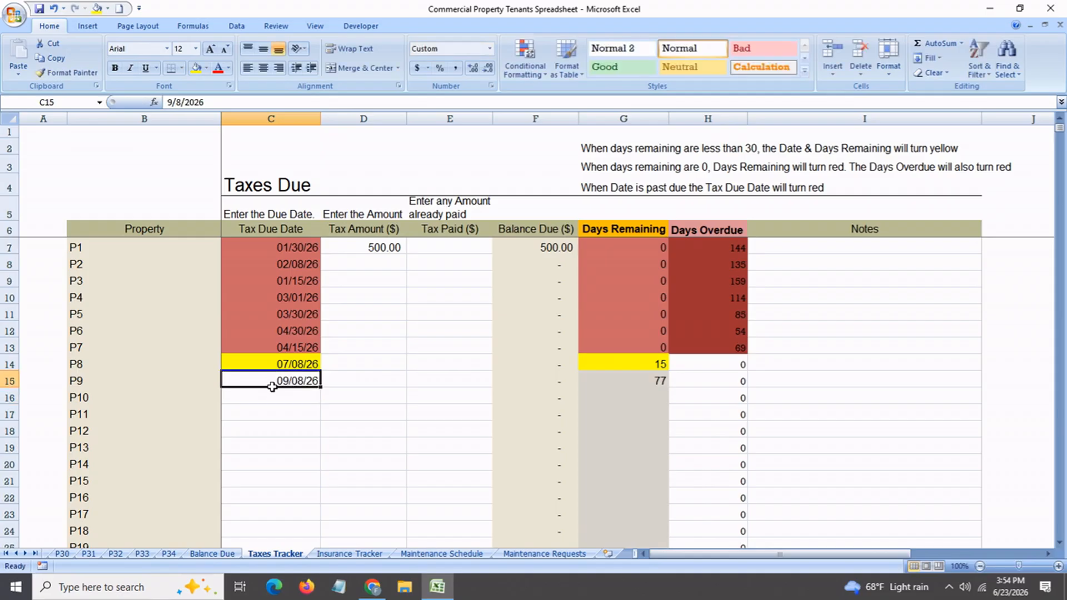
click(635, 381)
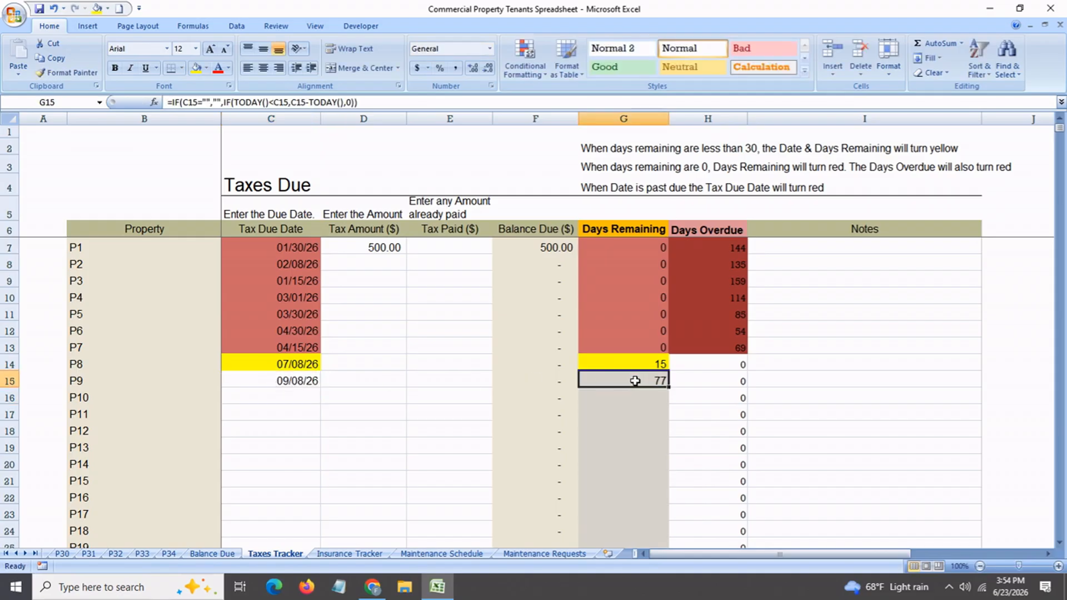
Check P1's tax amount, tax paid and balance due cells
click(361, 249)
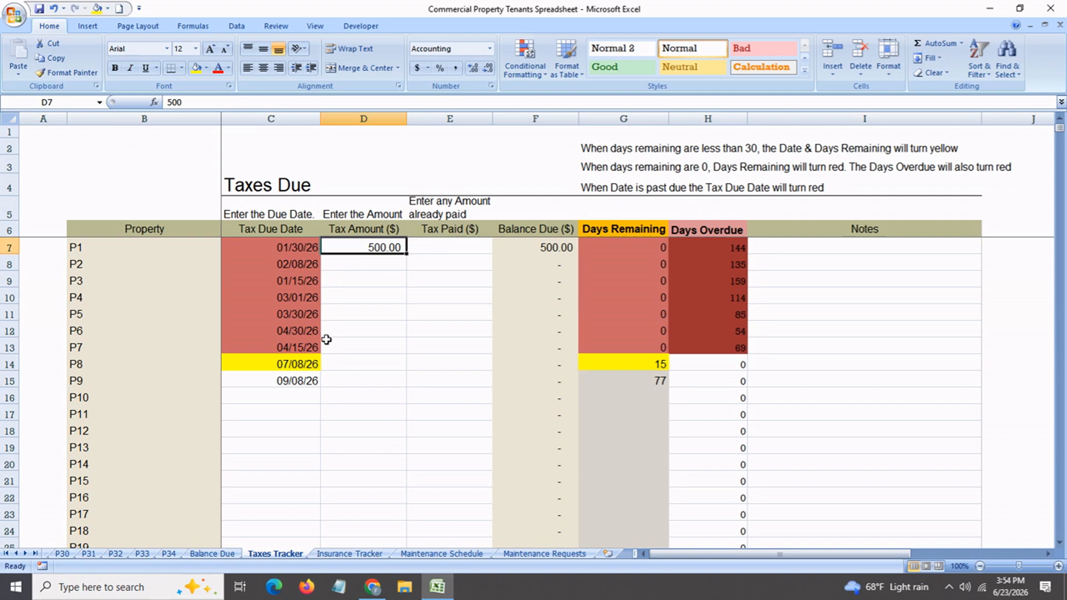
click(465, 248)
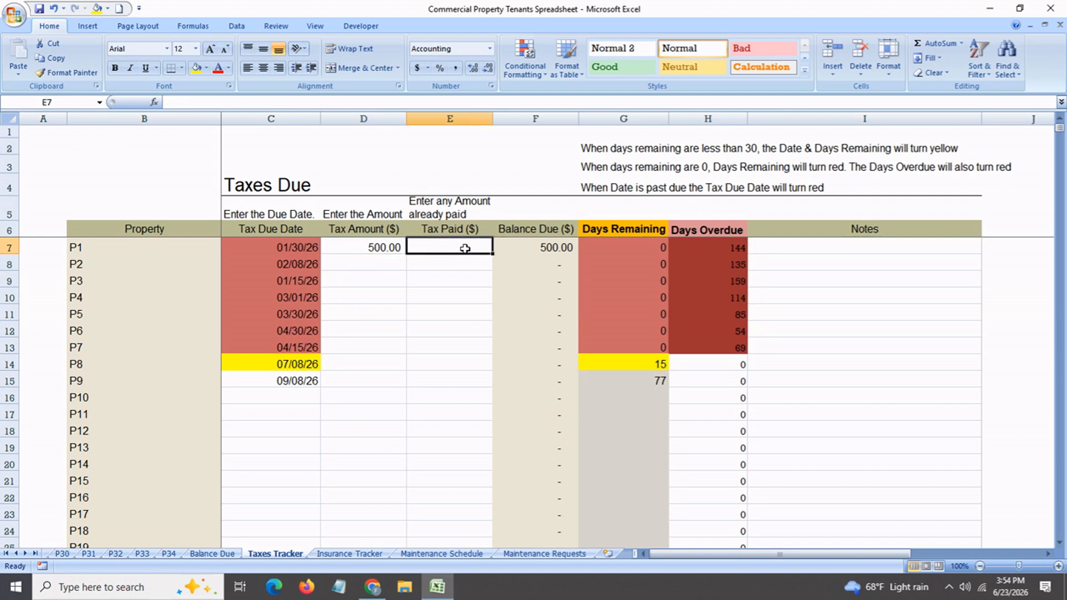
click(520, 247)
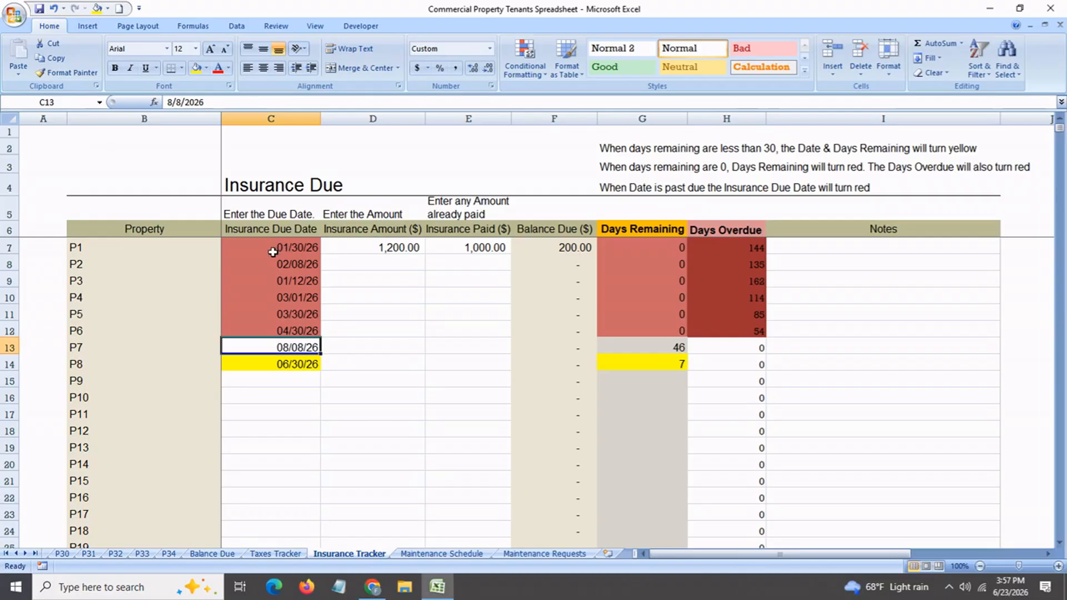
Review the insurance due dates and property names for P1 through P6 on the Insurance Tracker sheet
click(273, 250)
click(275, 266)
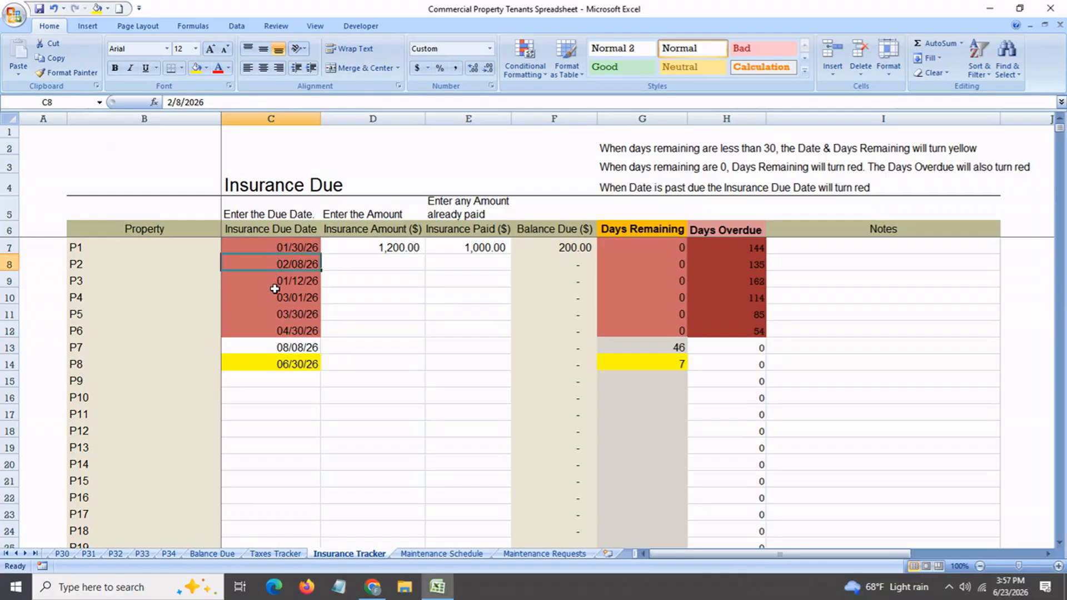
click(275, 283)
click(275, 312)
click(266, 334)
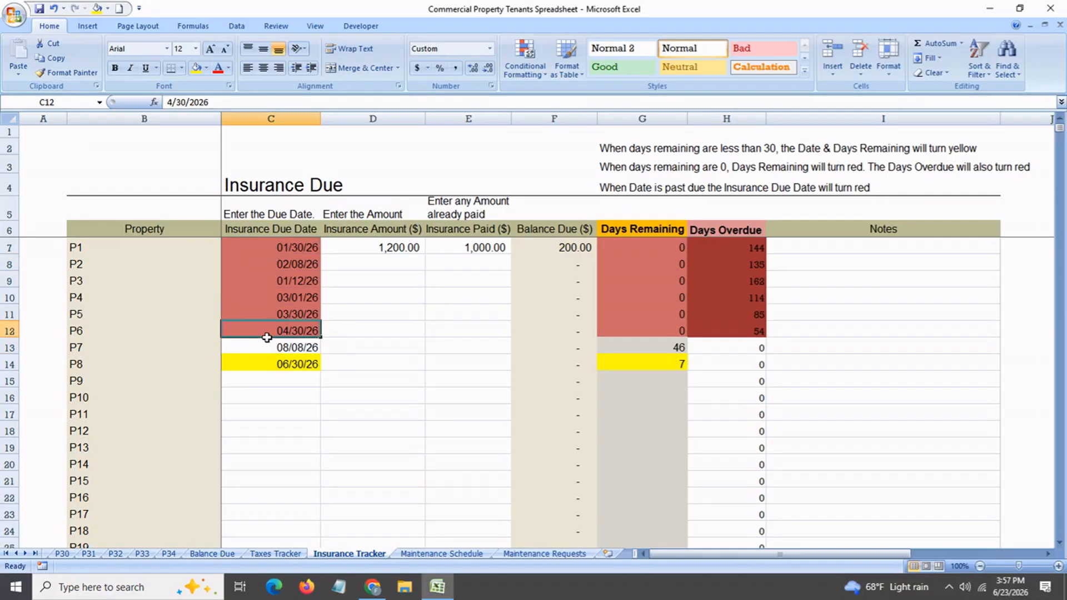
click(95, 252)
click(106, 280)
click(130, 318)
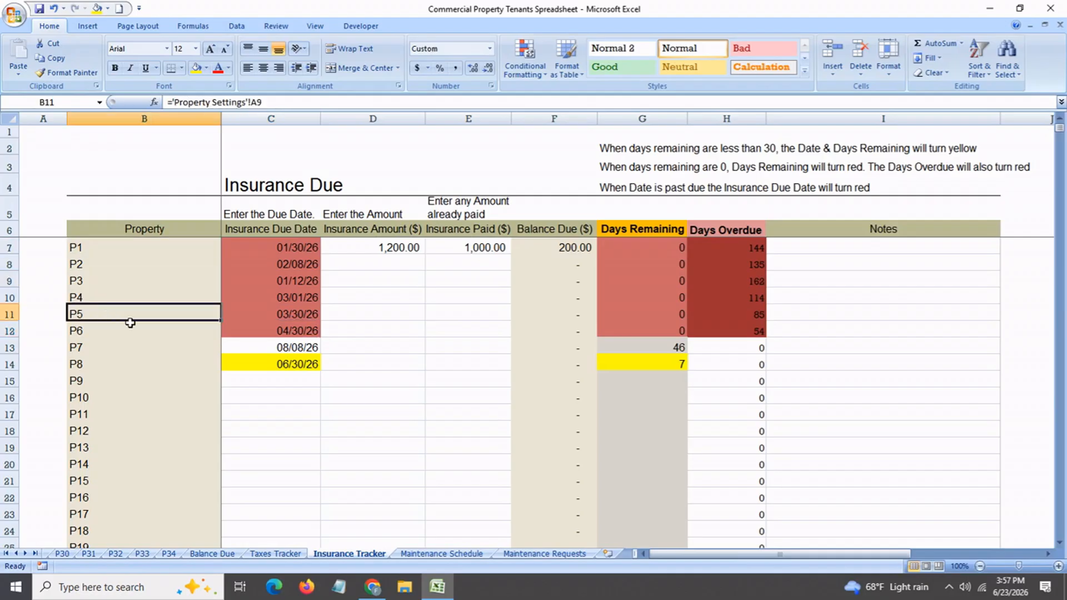
click(266, 334)
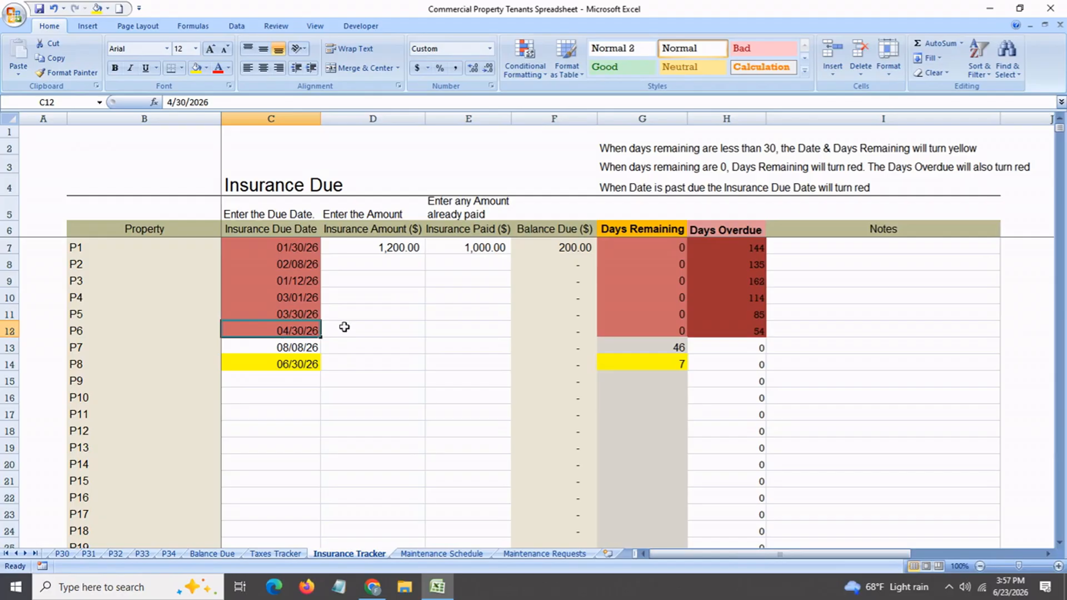
Check P1's insurance amount, insurance paid and balance due cells
click(381, 251)
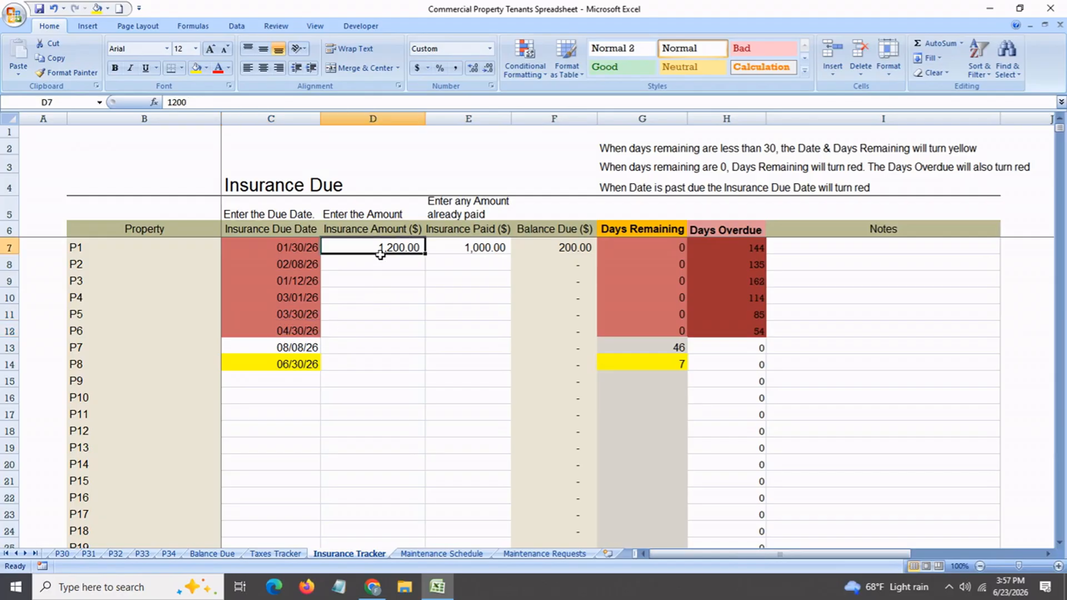
click(468, 250)
click(550, 248)
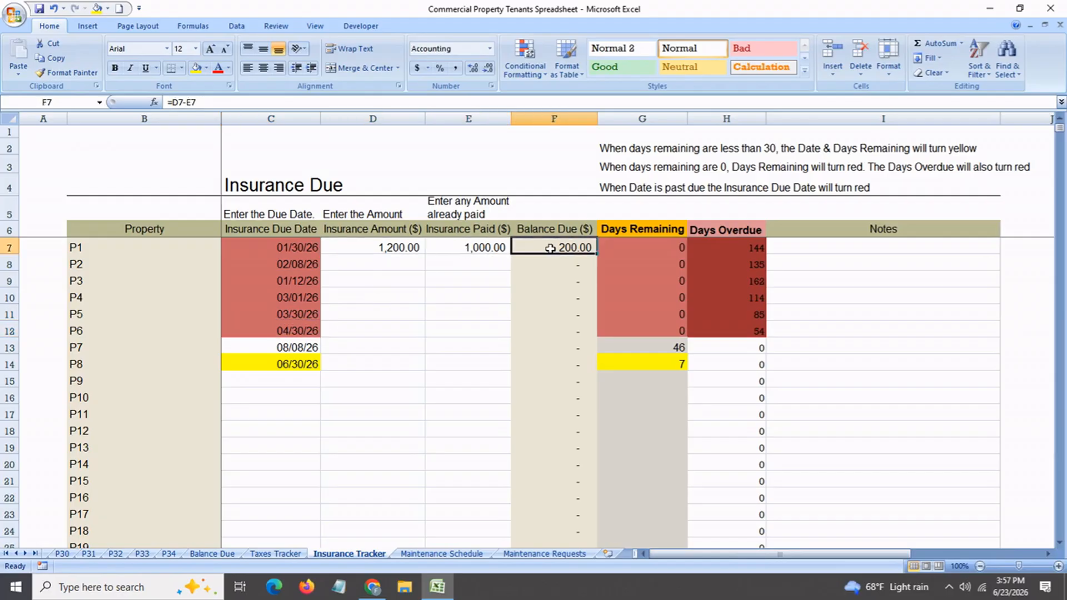
Set P6's insurance due date to August 19 and check the days remaining for P6 and P8
click(292, 335)
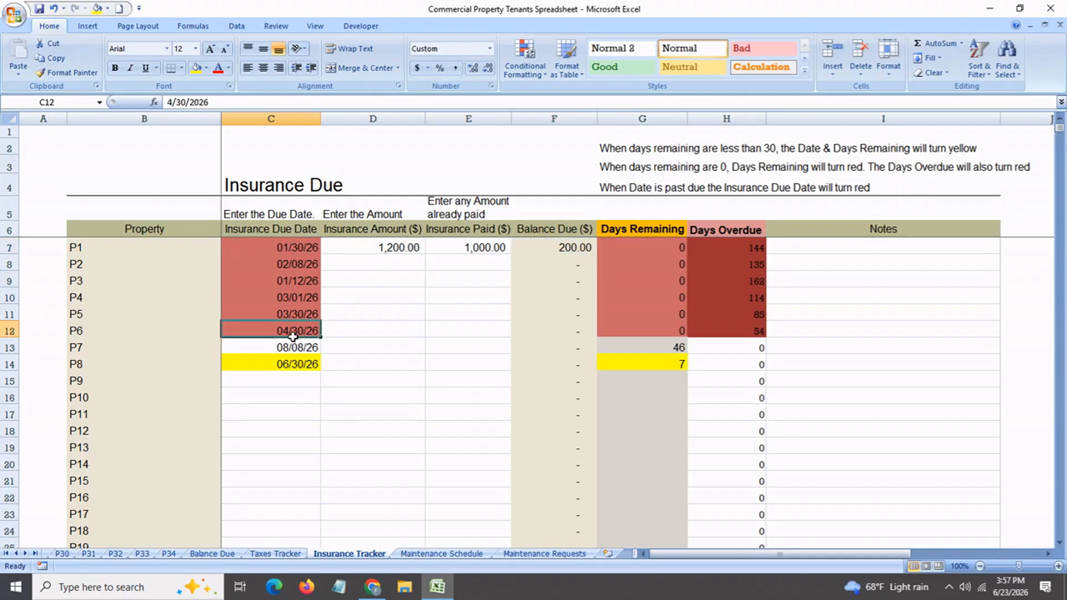
text(aug 19)
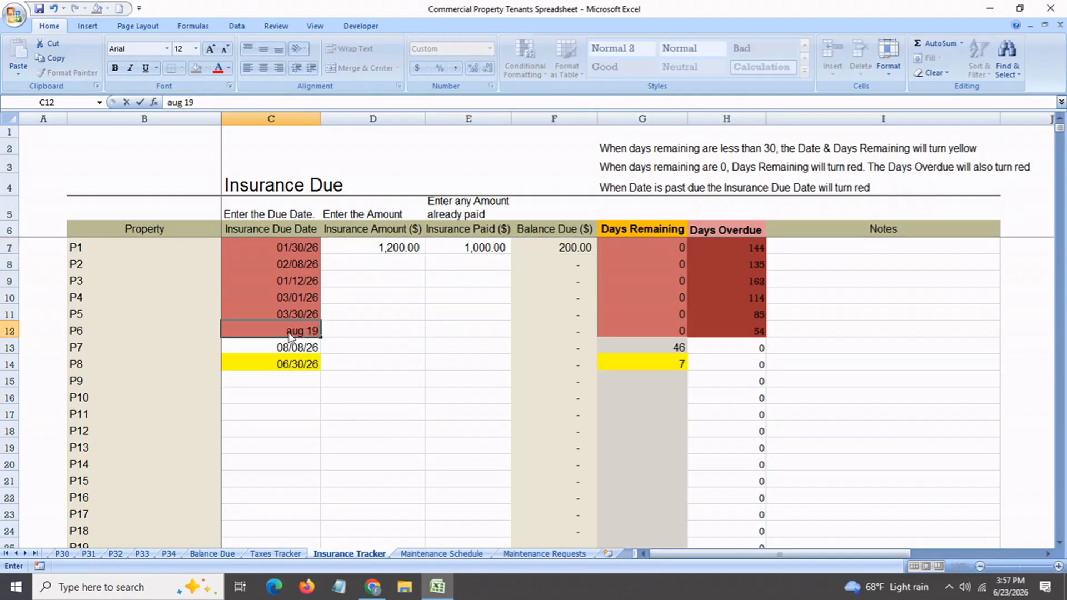
key(Return)
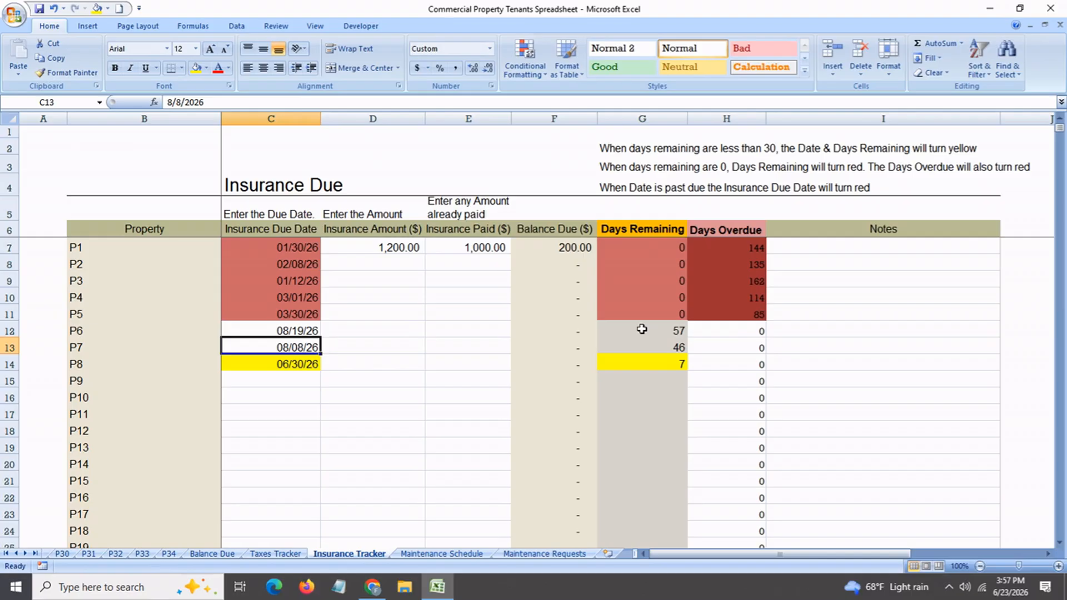
click(640, 330)
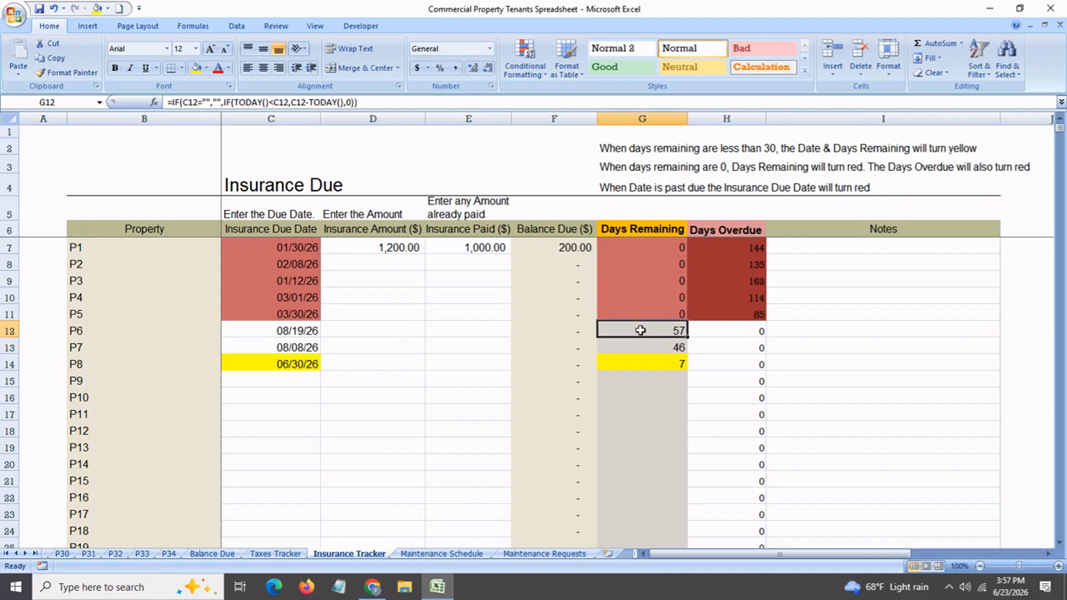
click(310, 364)
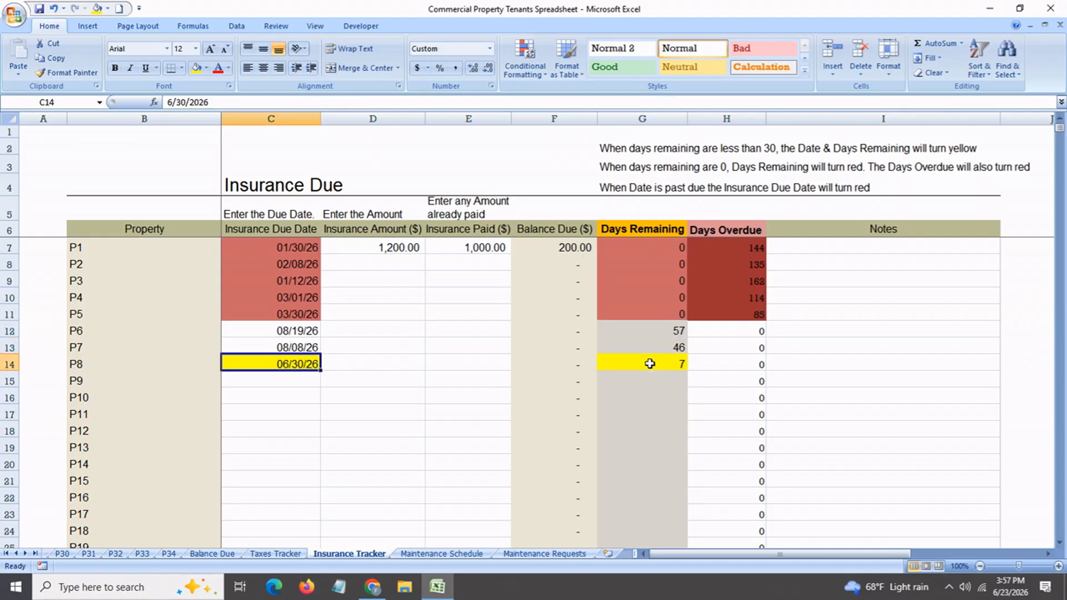
click(649, 363)
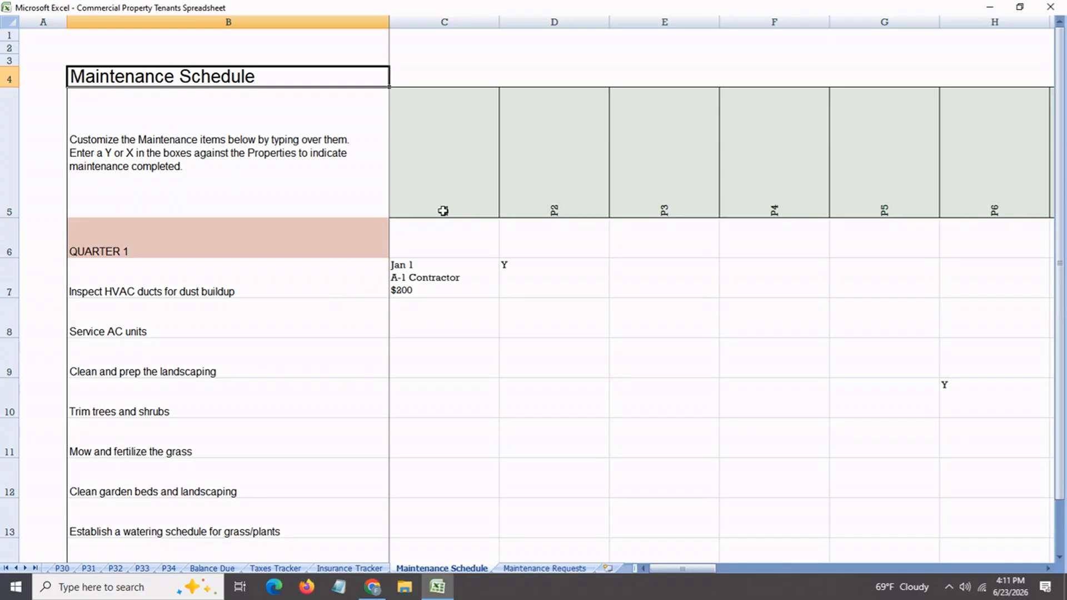
Look over the property column headings P1 through P6 and P1's HVAC duct entry on the Maintenance Schedule sheet
click(442, 211)
click(441, 271)
click(550, 207)
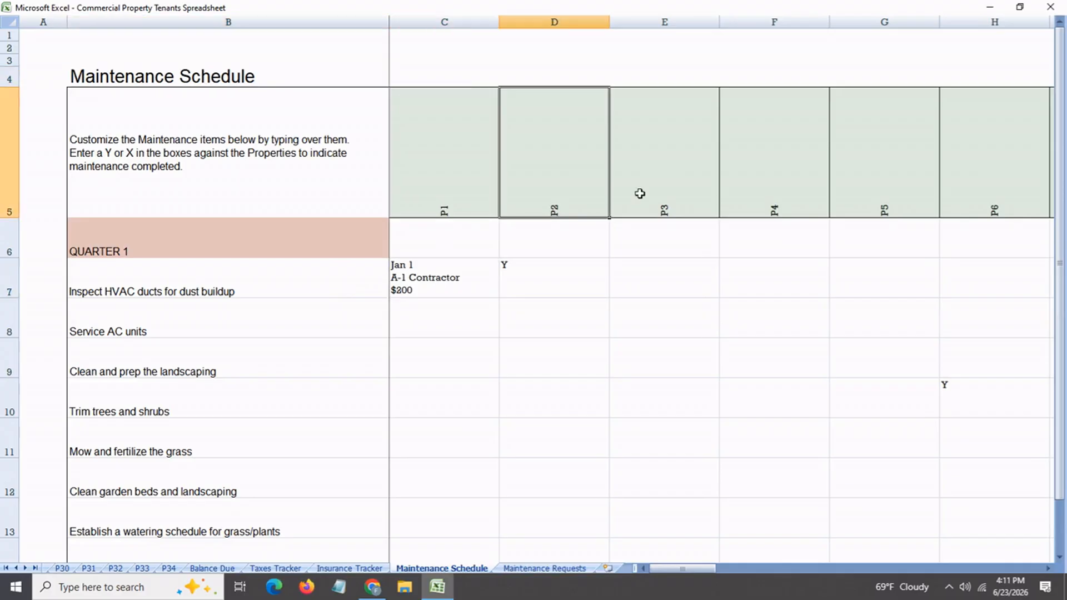
click(640, 193)
click(758, 179)
click(900, 176)
click(985, 172)
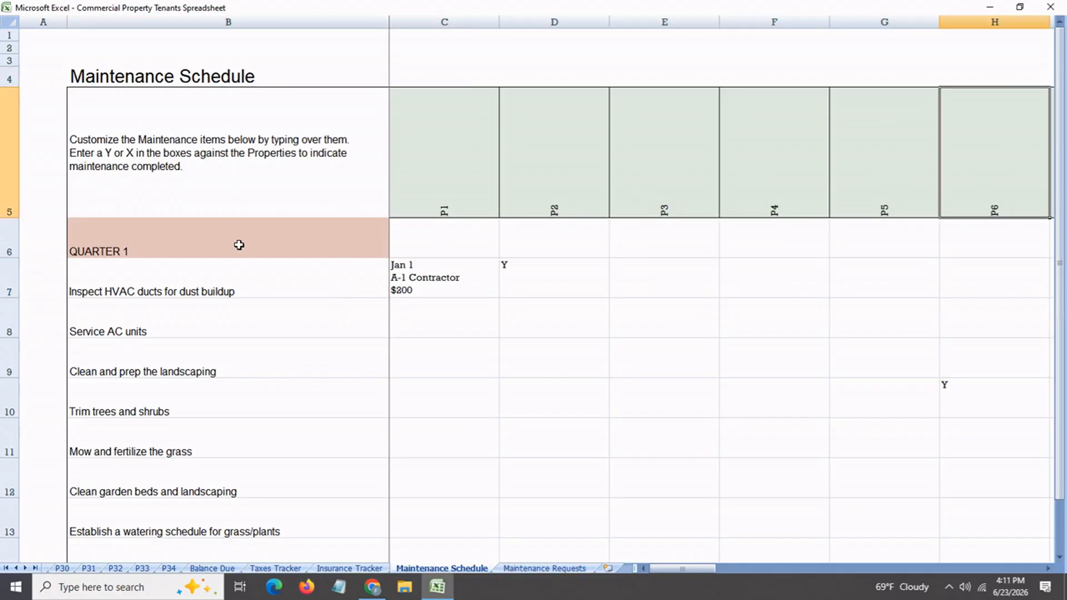
Browse the maintenance items from Quarter 1 through to the year-round building maintenance section
click(239, 245)
scroll(295, 255, down, 15)
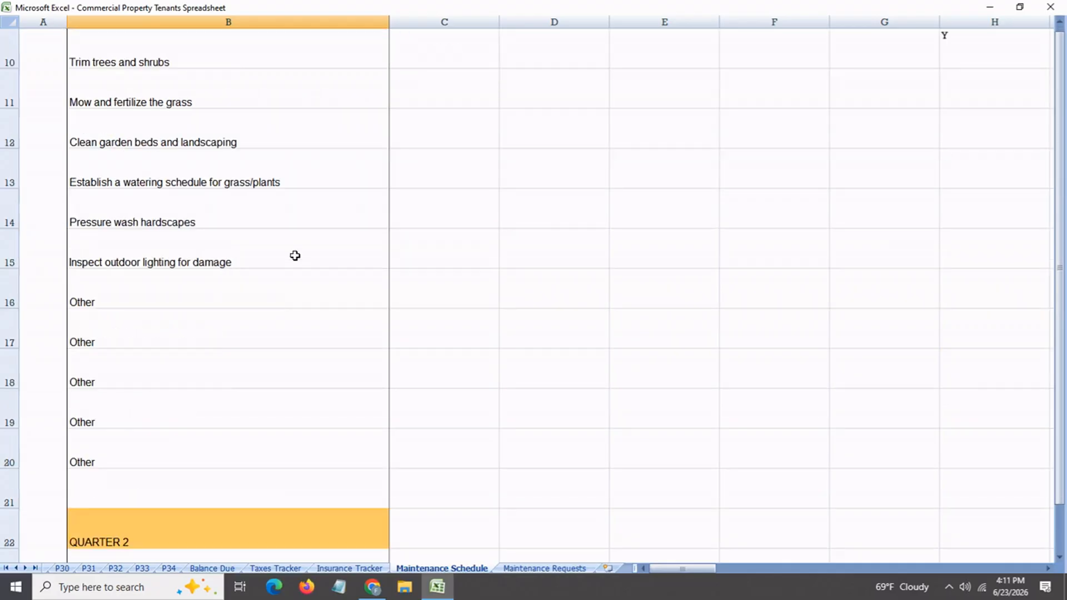
scroll(295, 255, down, 6)
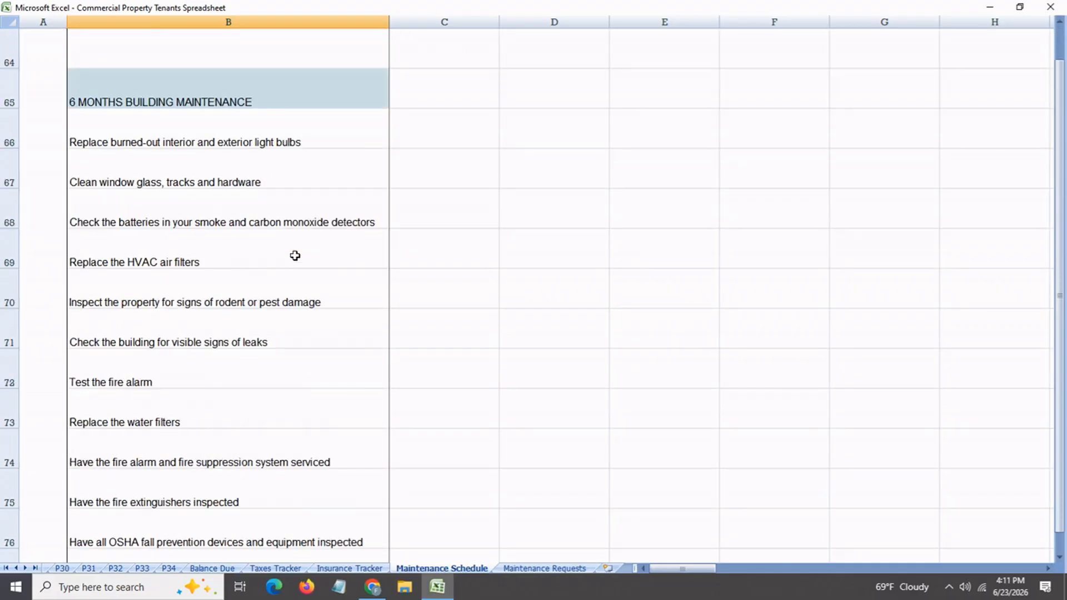
scroll(295, 256, down, 8)
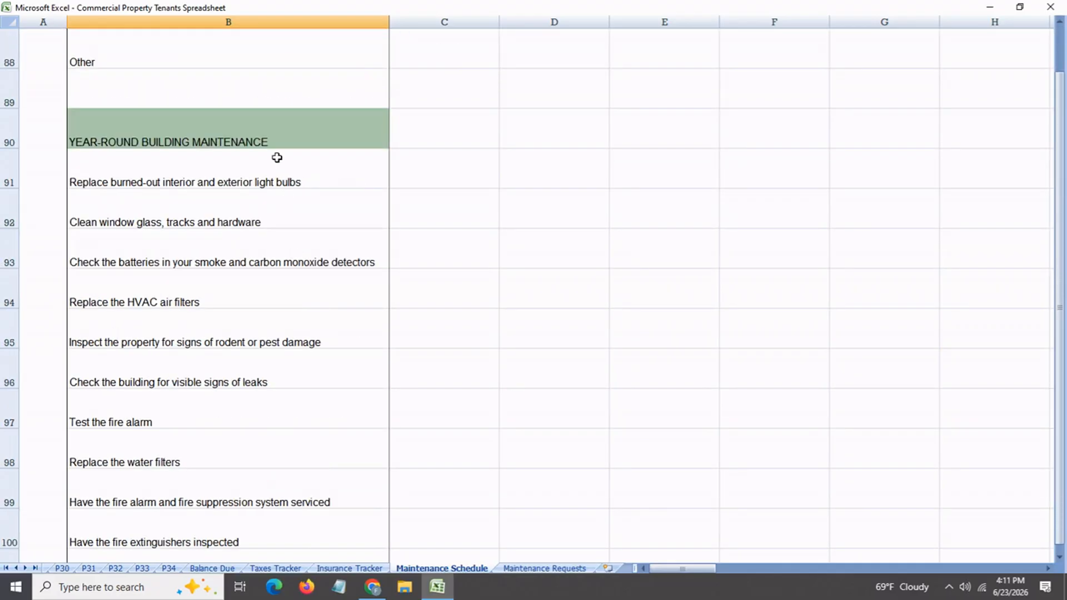
Go through the year-round building maintenance items down to replacing the water filters, and return toward the 6-month section
click(275, 143)
click(258, 195)
key(Down)
key(Down)
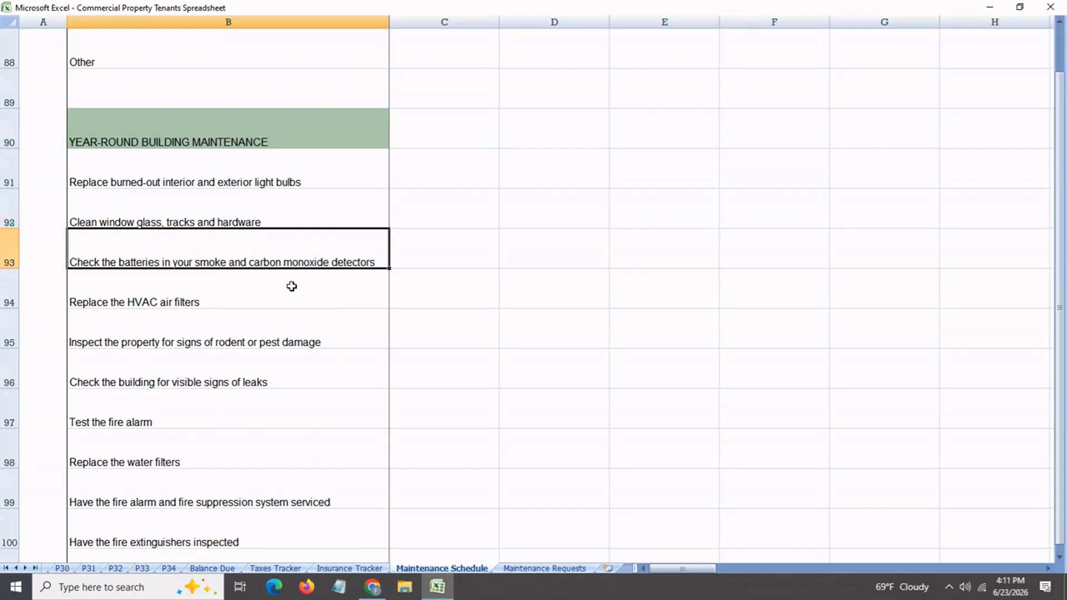
key(Down)
key(Down)
key(Down)
key(Down)
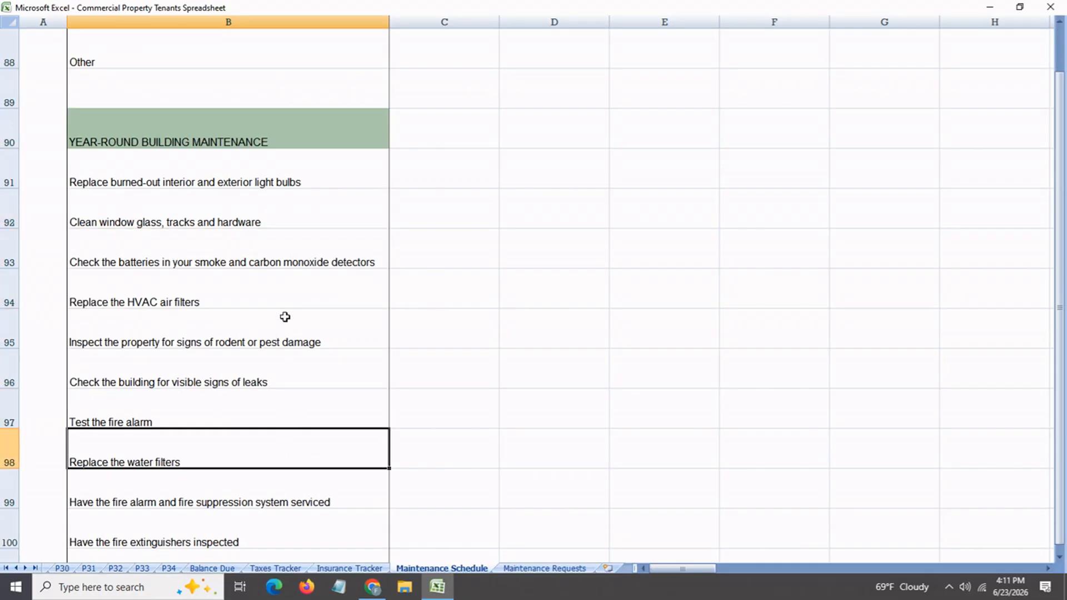
scroll(666, 380, up, 16)
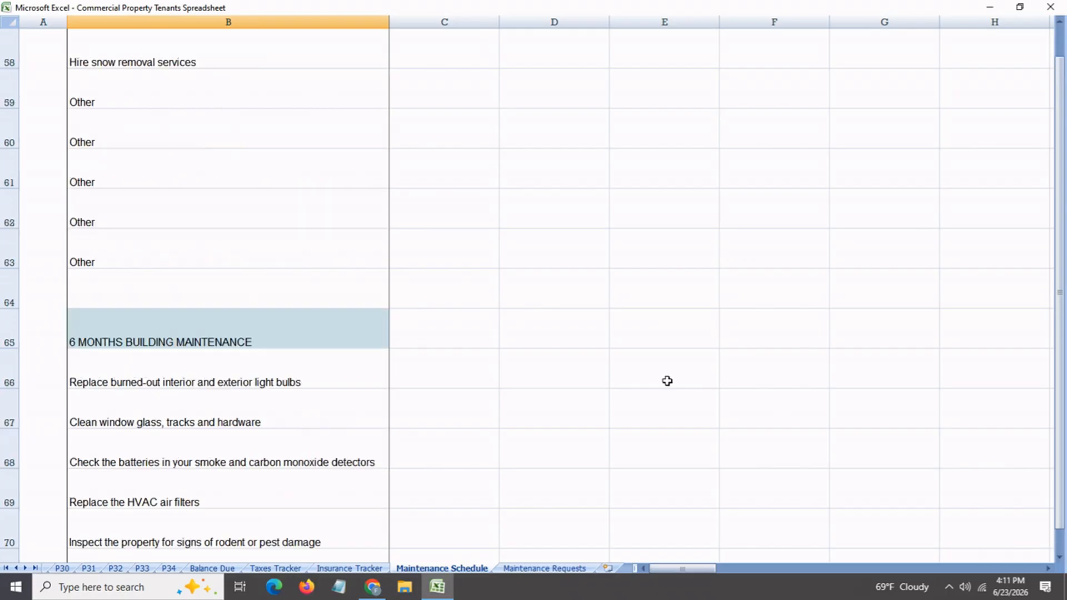
Review the Quarter 1 HVAC duct inspection entries for properties P1 and P2 on the Maintenance Schedule sheet
scroll(666, 380, up, 13)
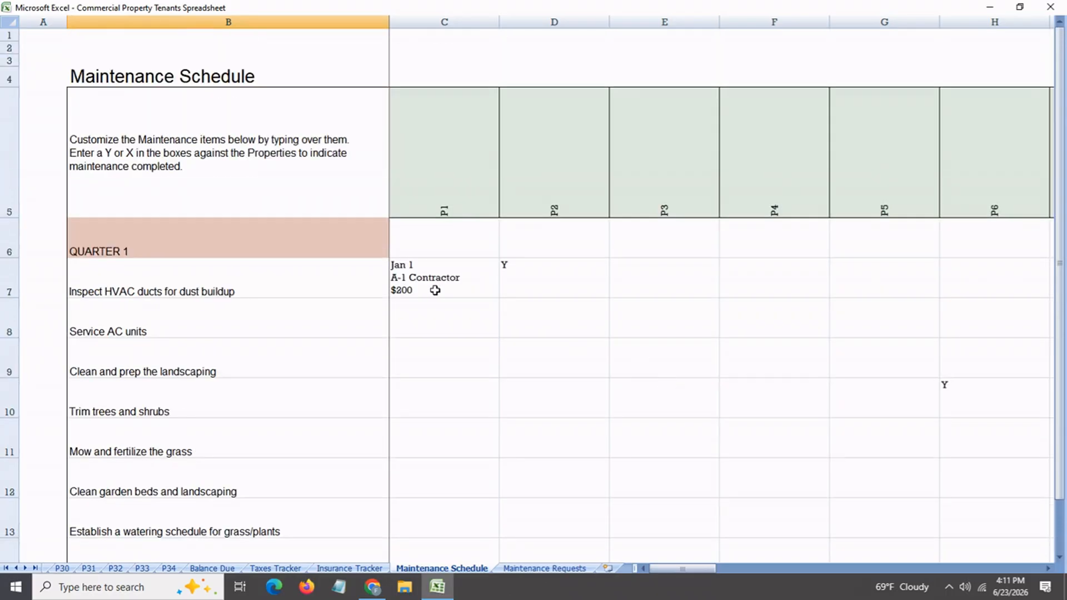
click(436, 289)
click(454, 199)
click(445, 274)
click(540, 278)
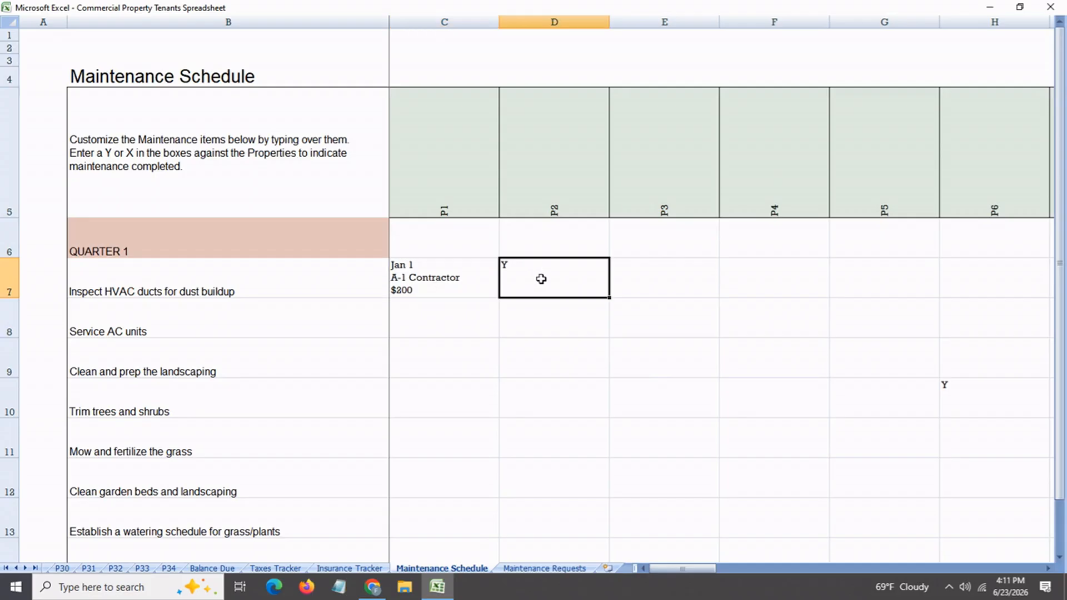
click(457, 290)
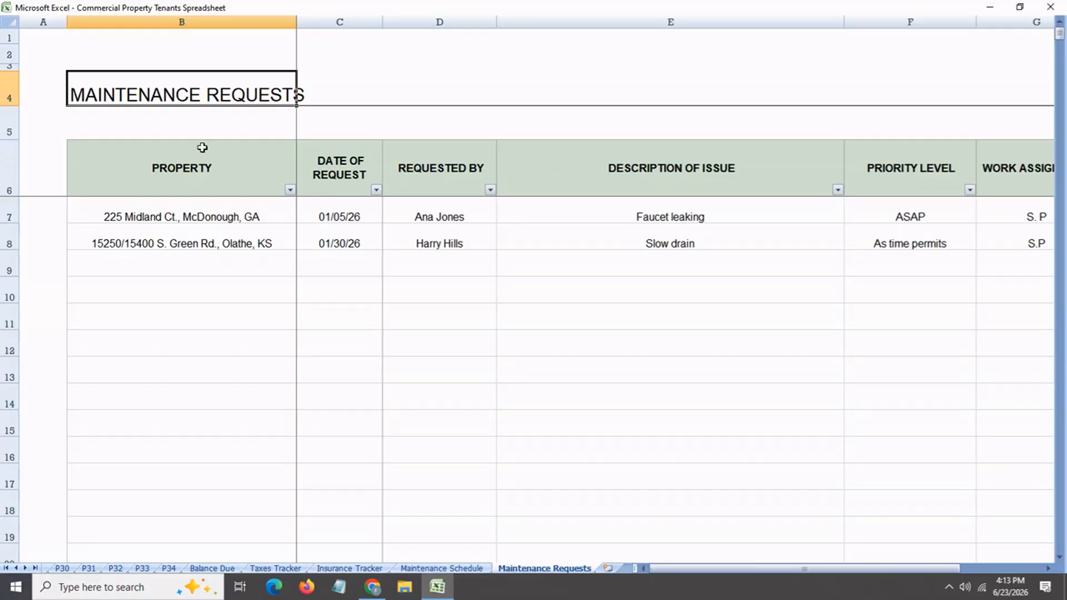
Start a new request in row 9 of the Maintenance Requests sheet for the Boston property, dated June 4
click(184, 264)
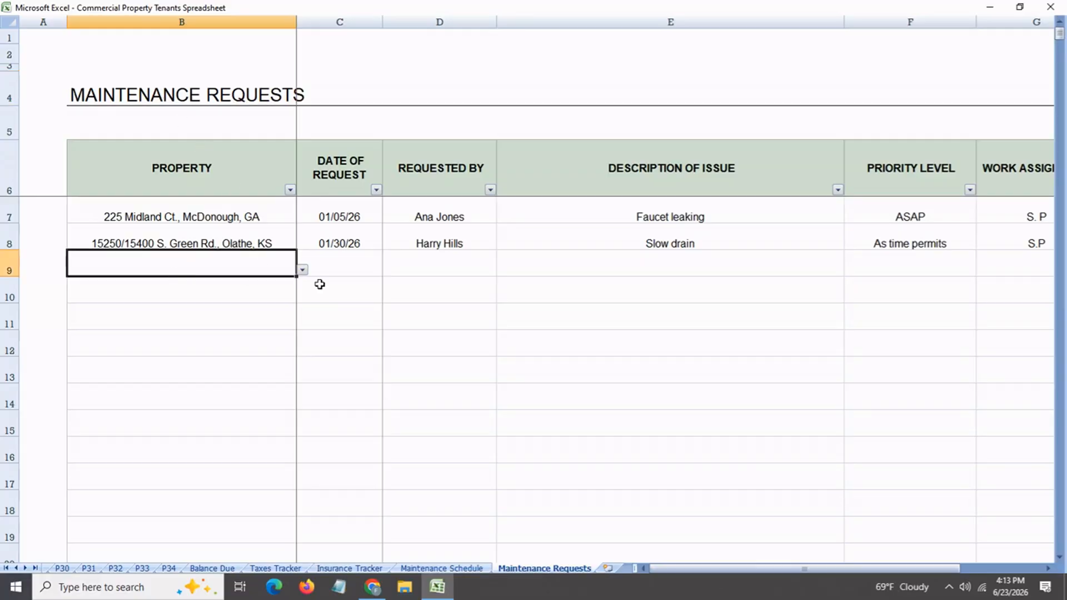
click(302, 270)
click(245, 290)
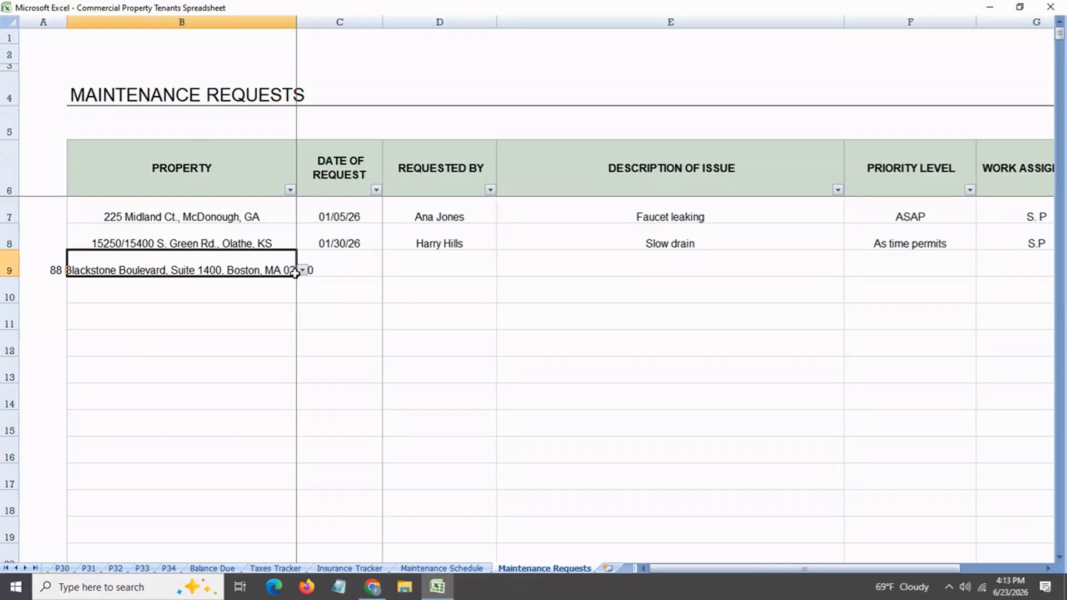
click(347, 268)
text(ju)
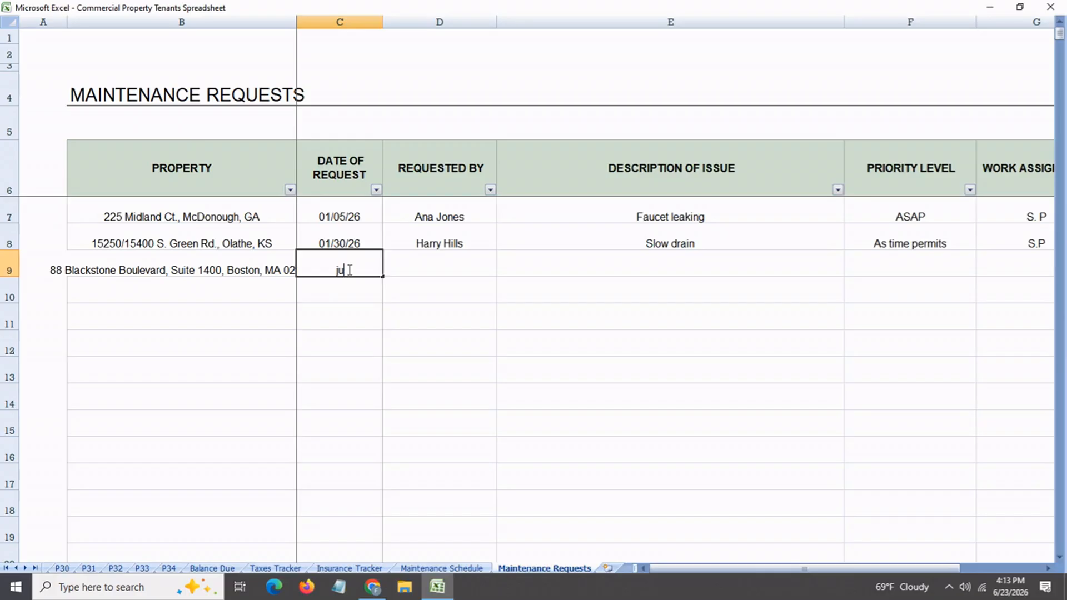
text(n 4)
key(Return)
Enter the requester's full name and the issue description "Faucet leaking" for the row 9 maintenance request
click(415, 272)
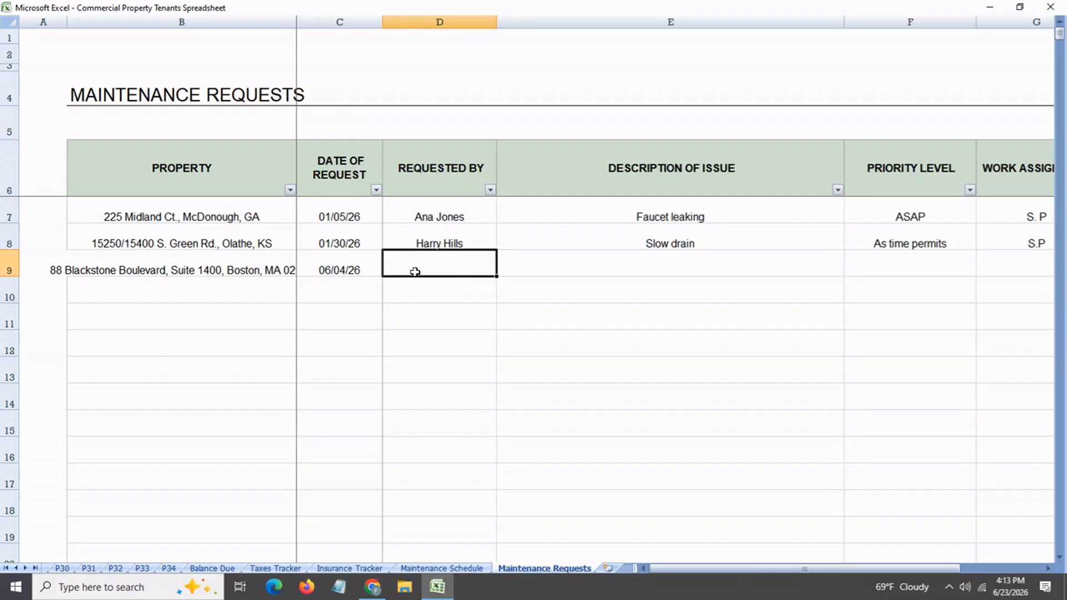
text(john Smith)
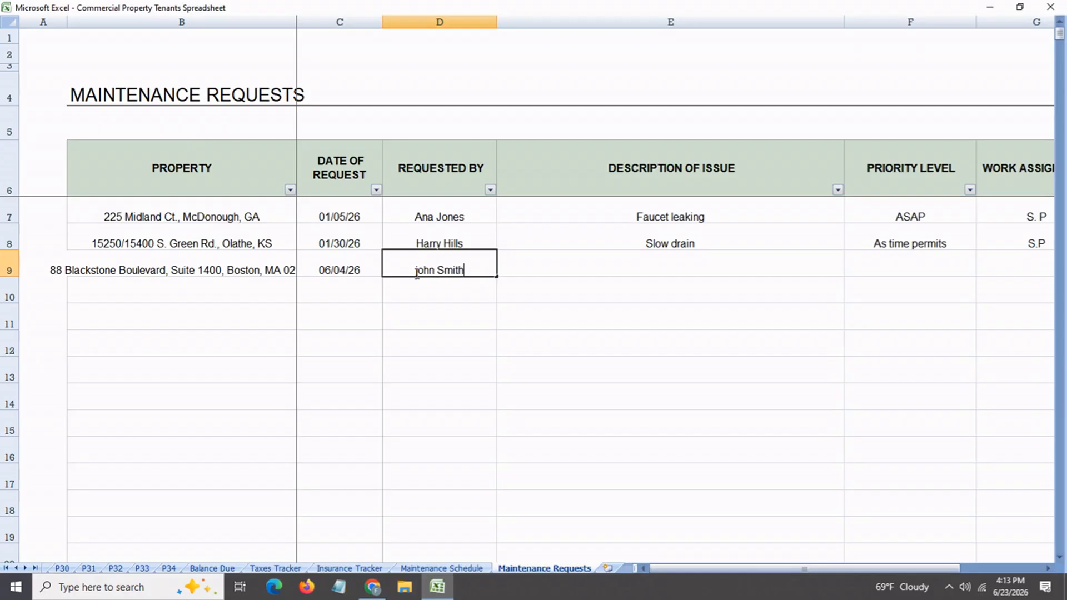
click(599, 274)
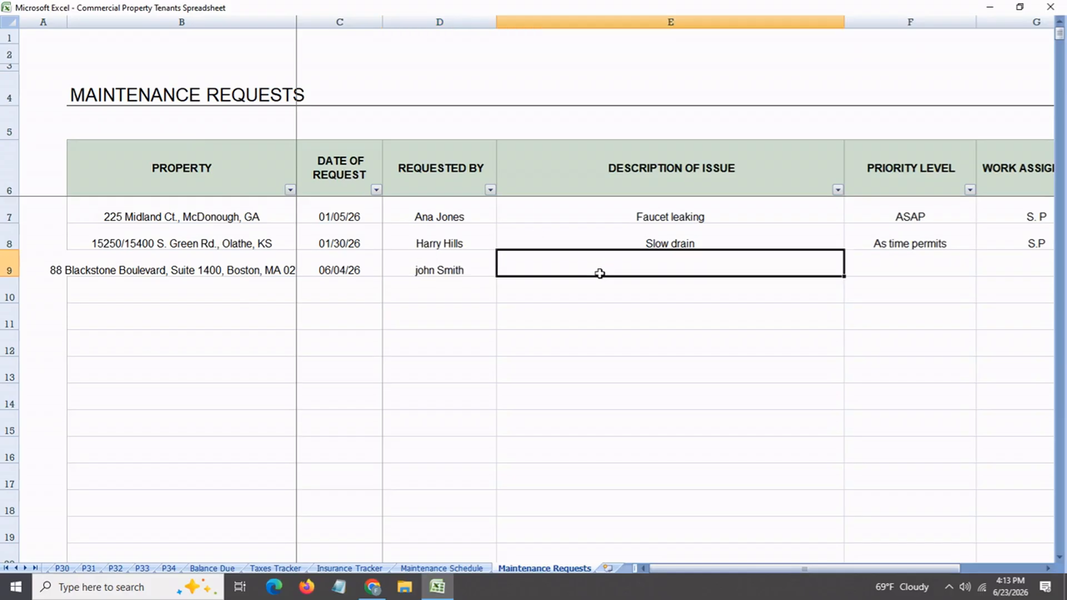
text(Faucet leaking)
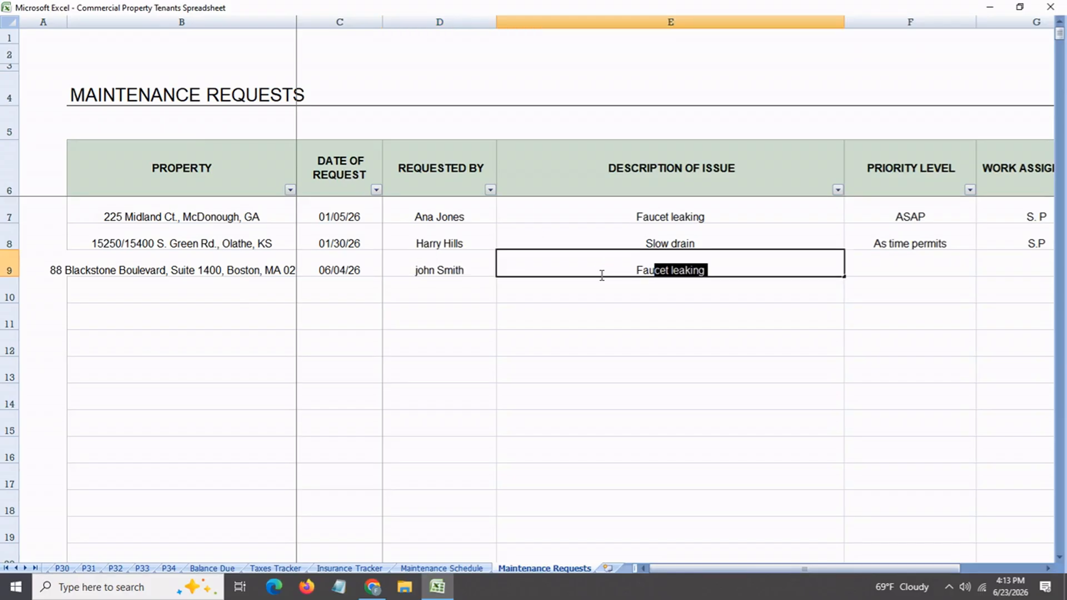
key(Return)
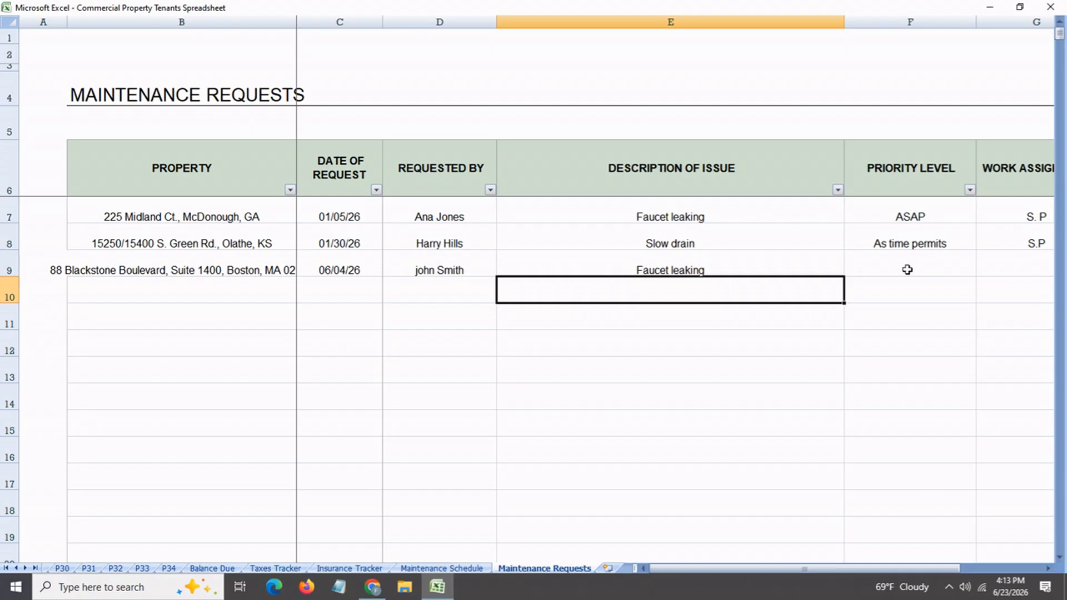
Set the row 9 request's priority level to ASAP and assign the work to PP
click(914, 269)
click(983, 271)
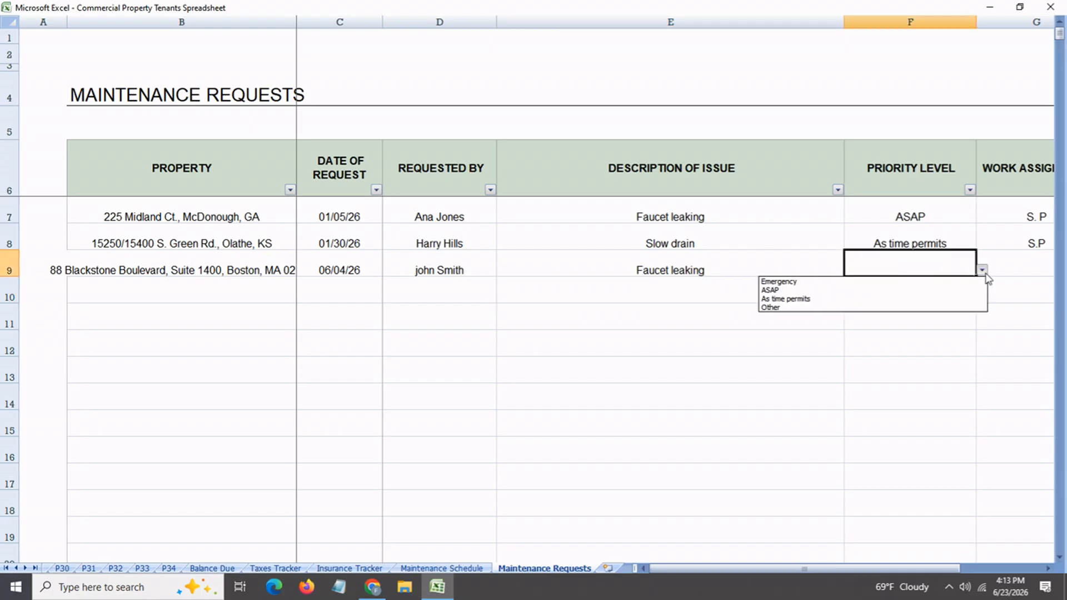
click(925, 290)
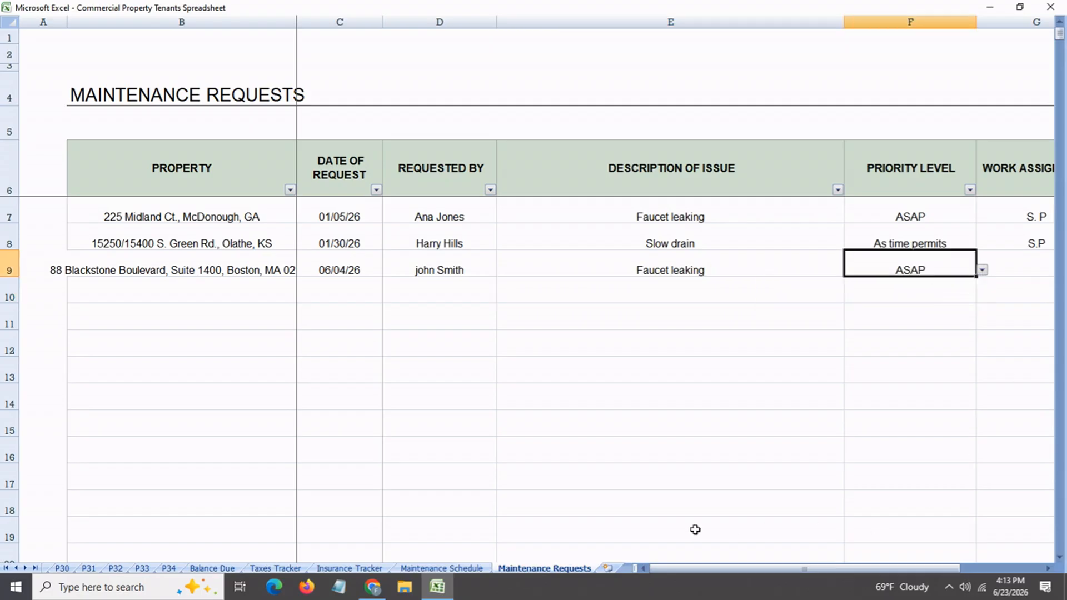
drag(714, 569, 742, 569)
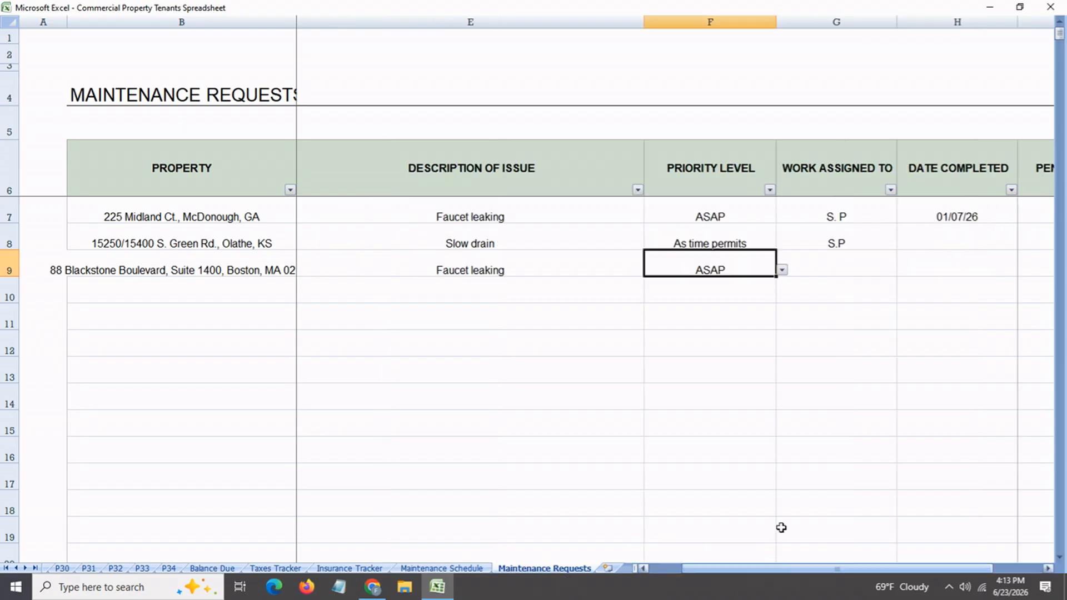
click(851, 275)
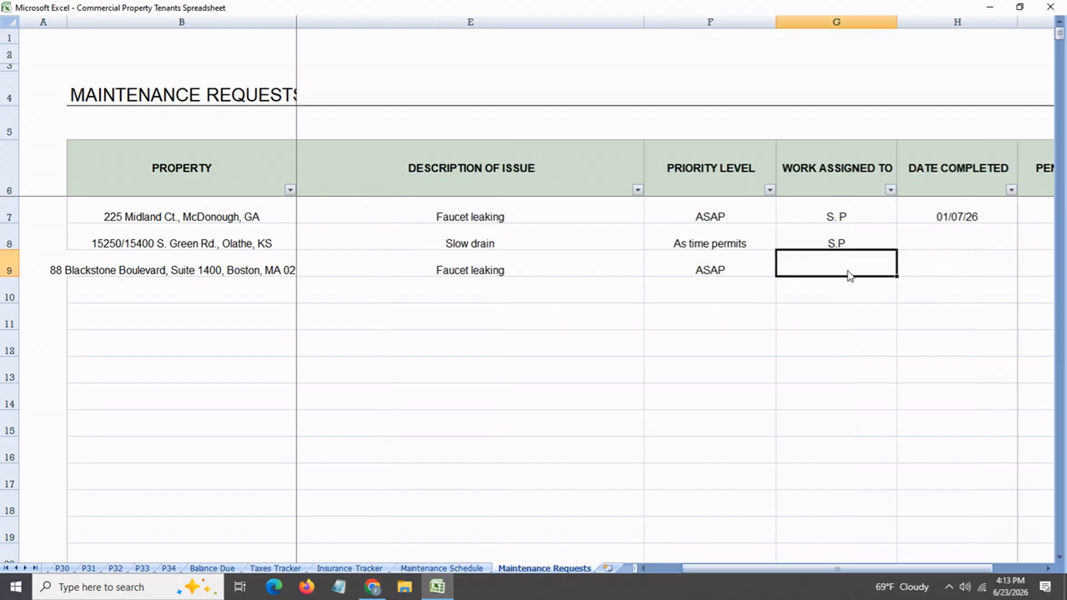
text(PP)
key(Return)
Enter June 19 as the completion date of the row 9 maintenance request
click(928, 265)
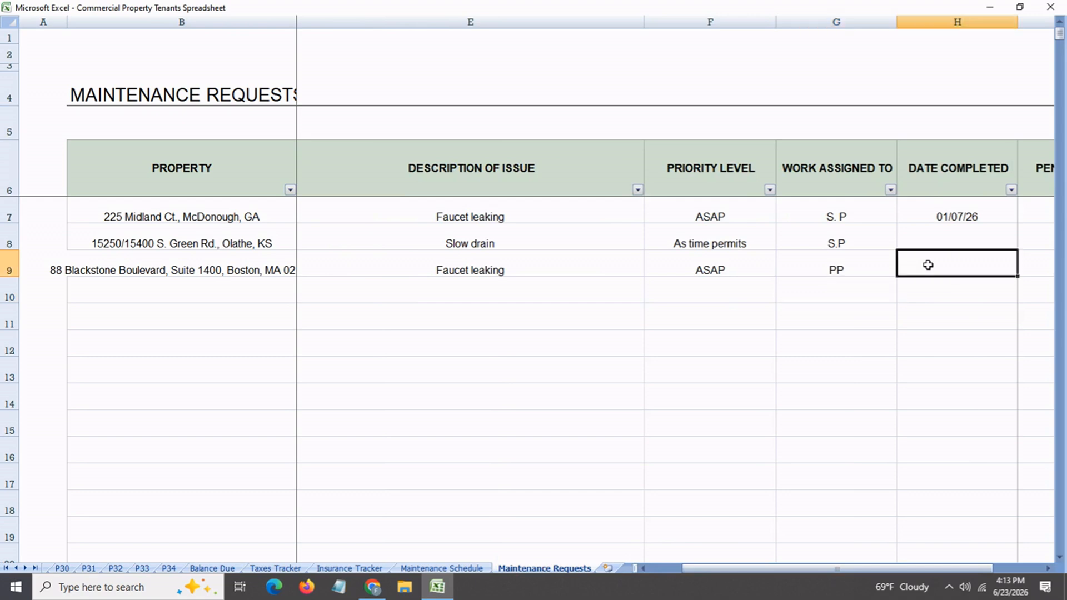
text(jun)
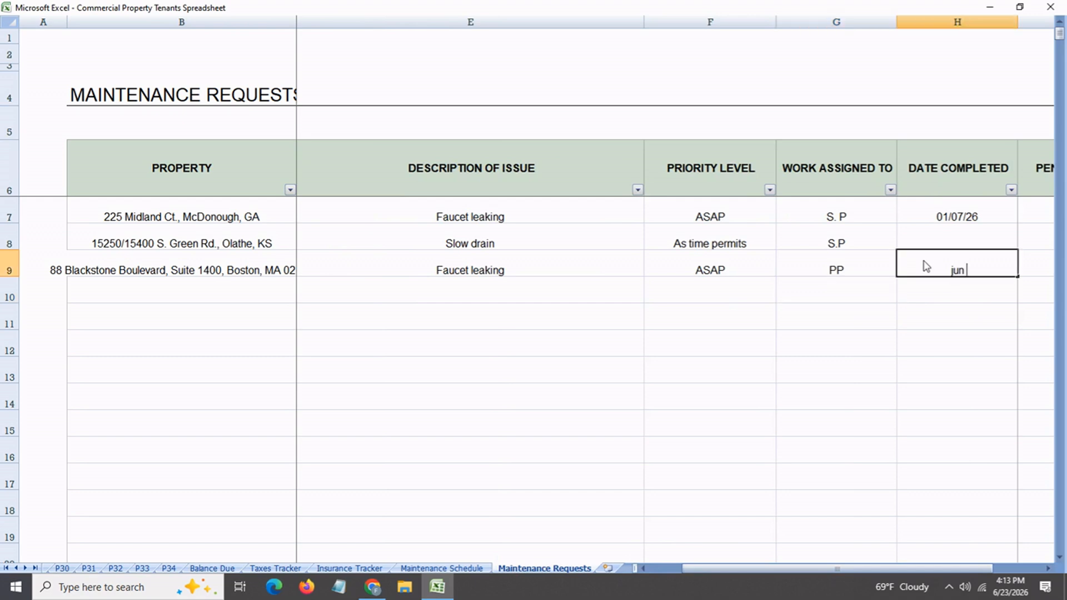
text( 19)
key(Return)
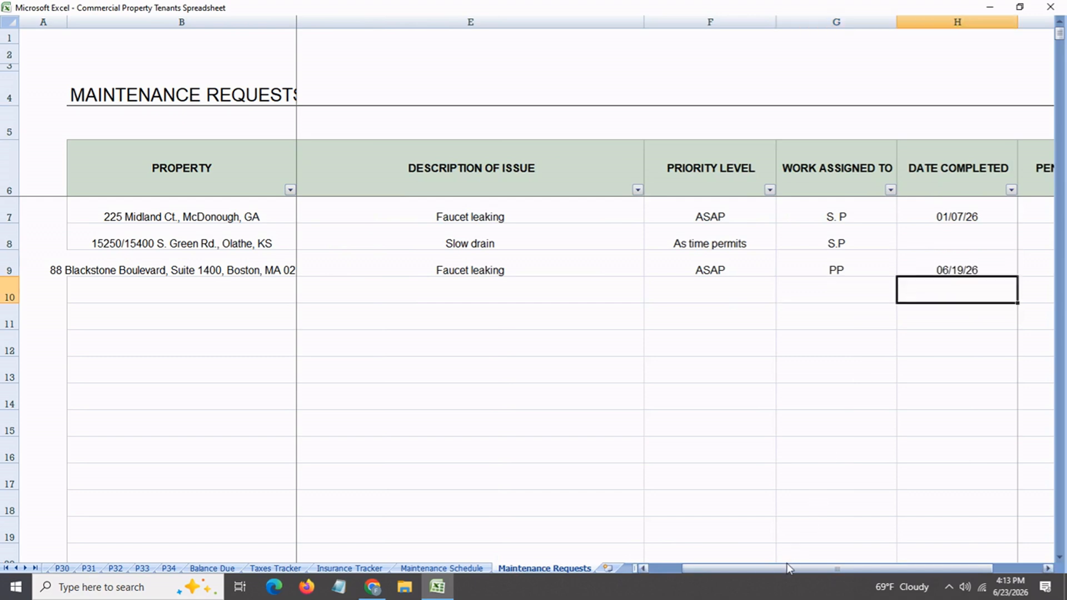
Review the Pending Work, Date To Be Completed and Notes columns for the row 9 maintenance request
drag(786, 568, 814, 569)
click(573, 262)
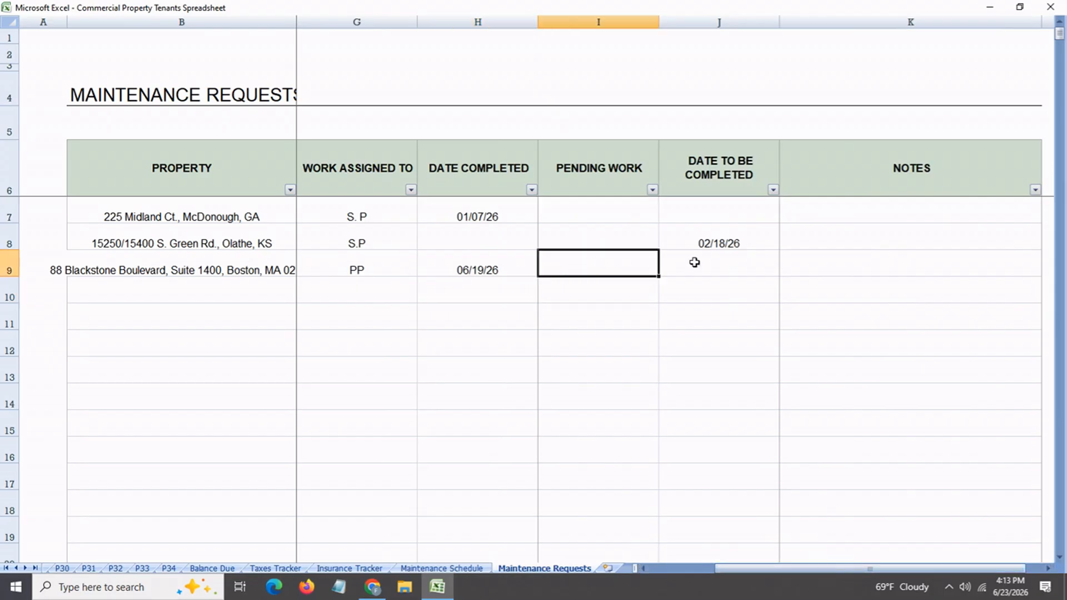
click(700, 273)
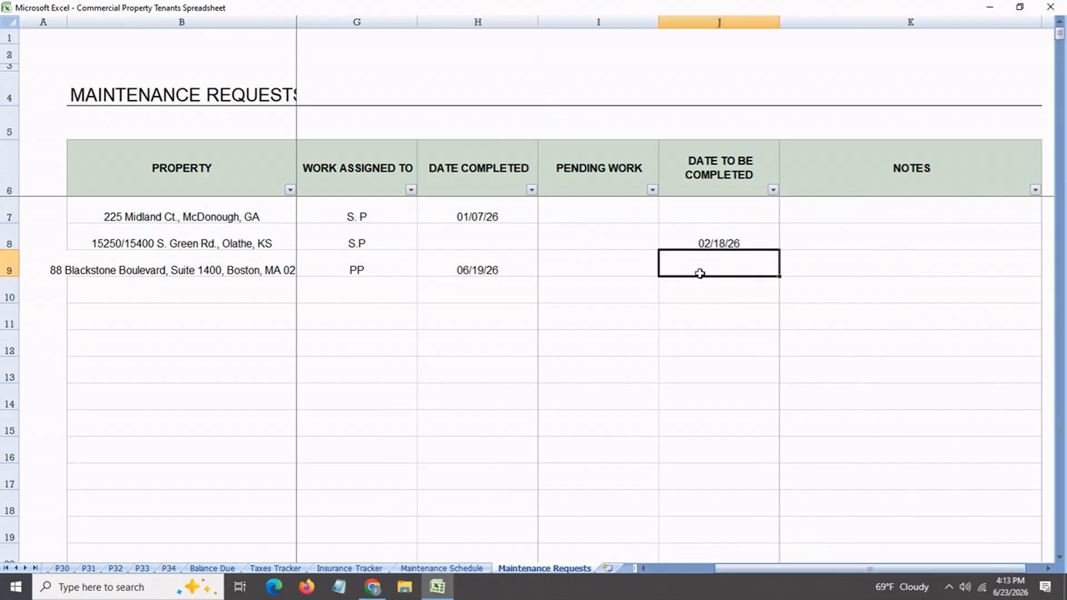
click(821, 272)
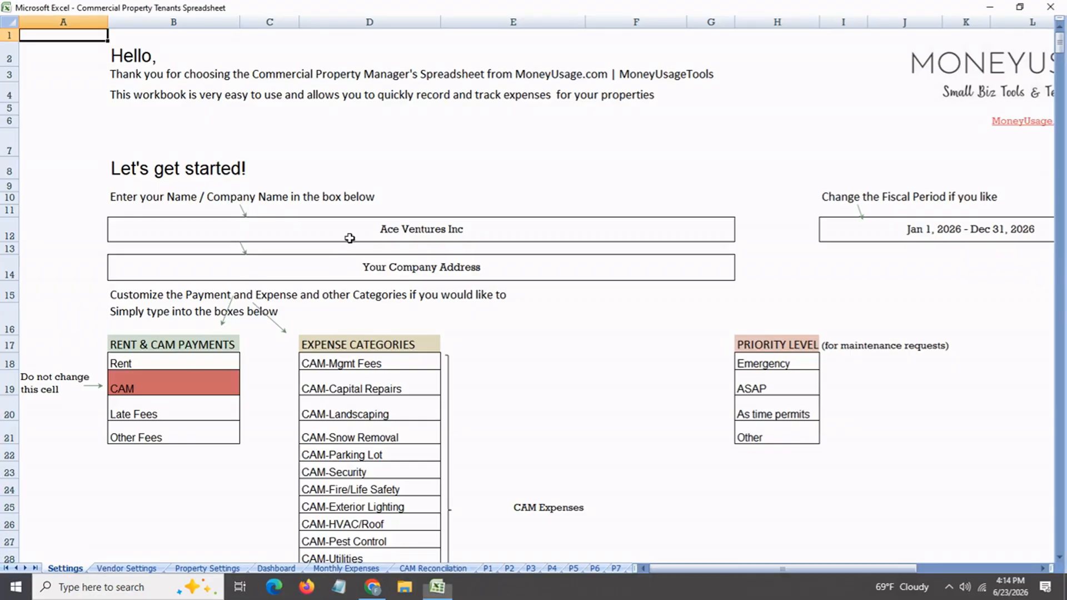
Review the company name, company address and fiscal period boxes on the Settings sheet
click(350, 235)
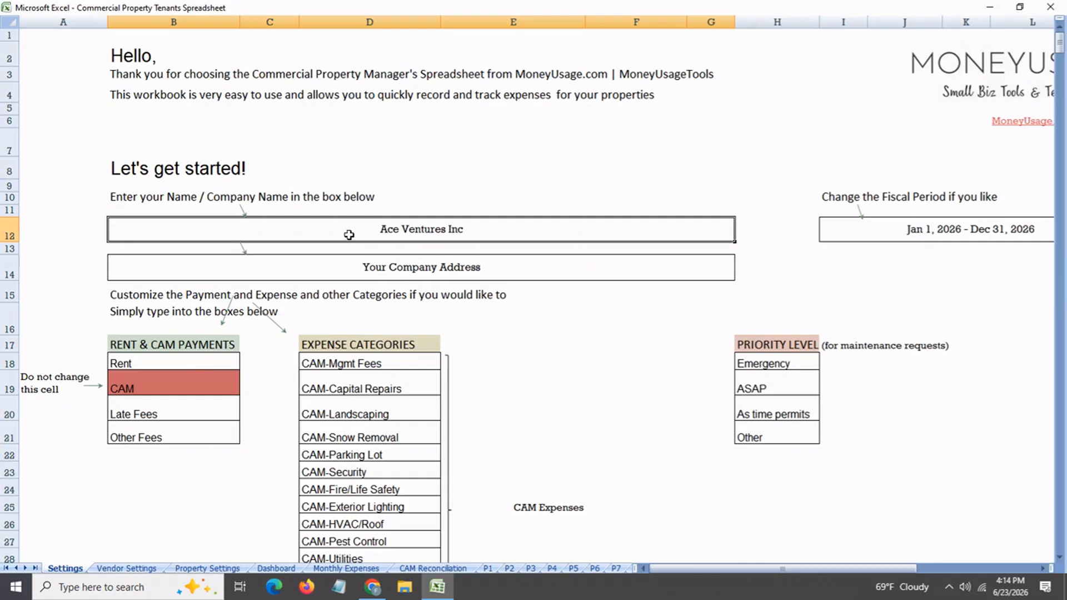
click(347, 275)
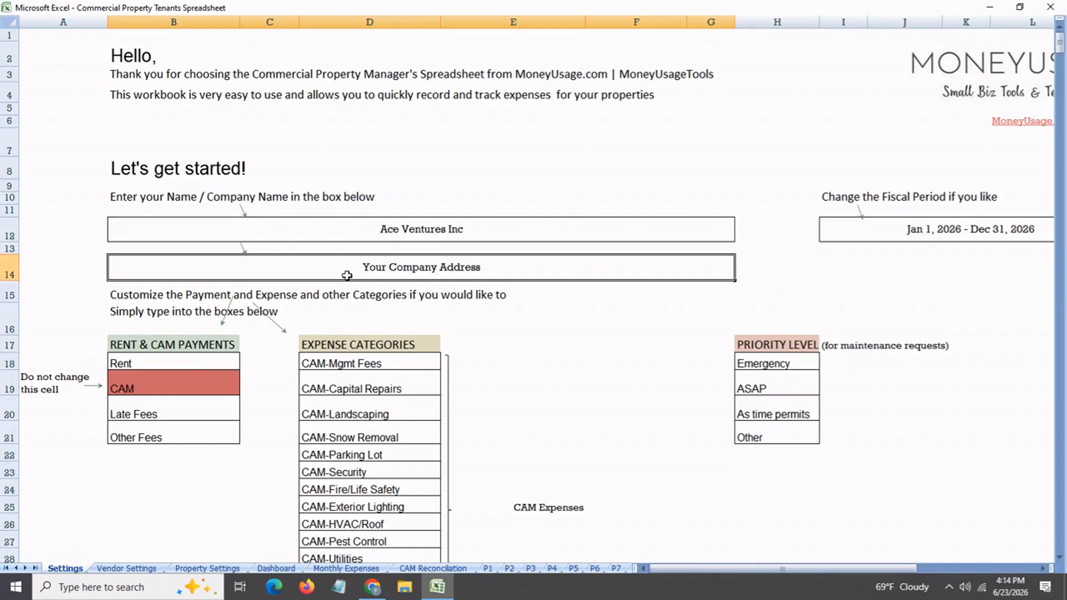
click(898, 233)
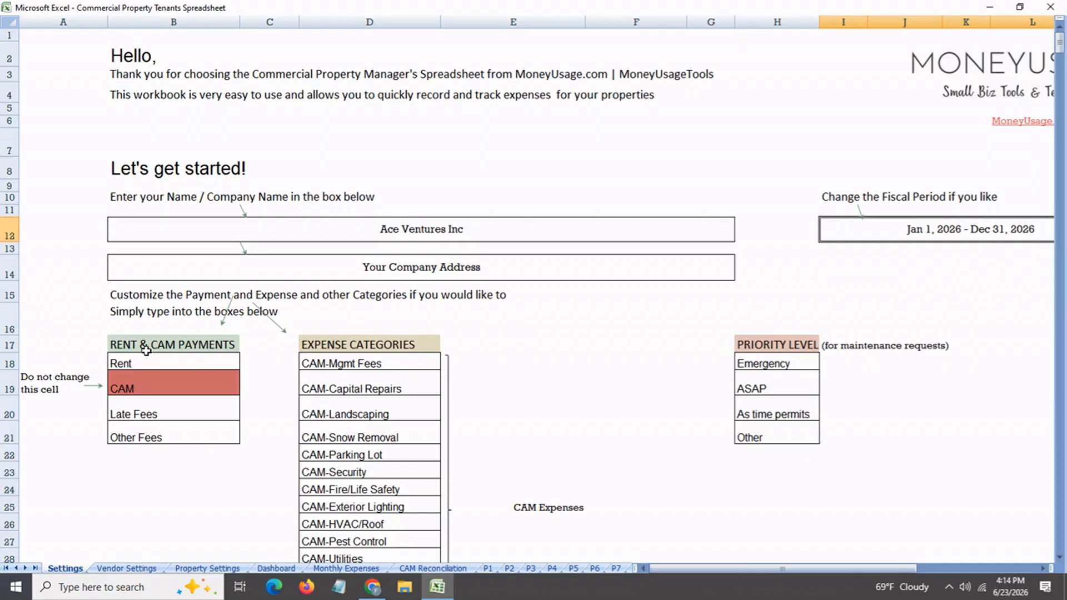
Examine the Rent & CAM Payments categories on the Settings sheet, including the CAM cell marked not to change
click(145, 349)
click(326, 354)
click(167, 363)
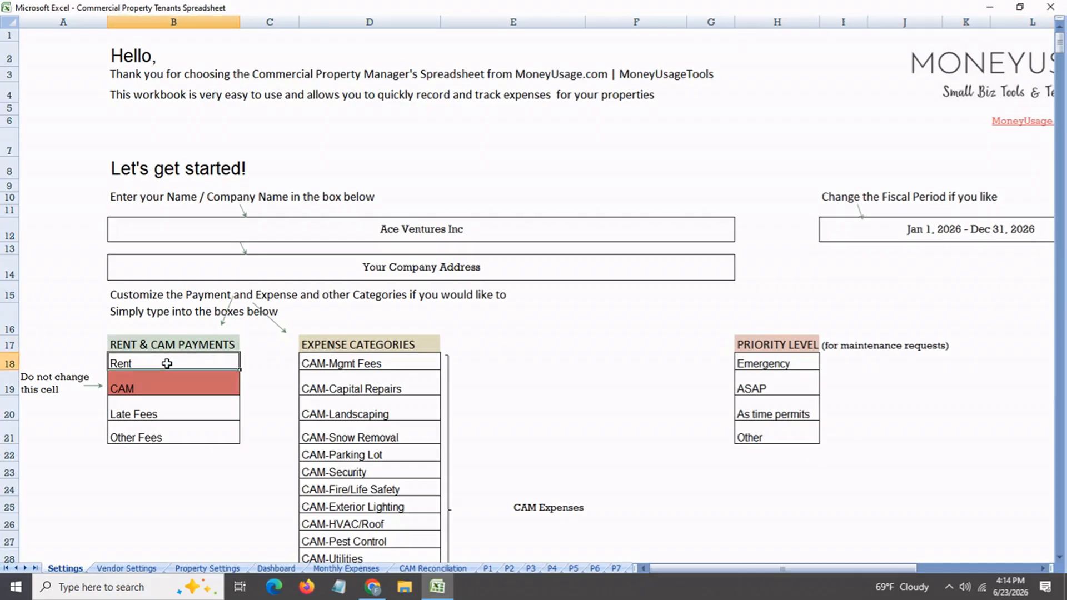
click(155, 414)
click(155, 442)
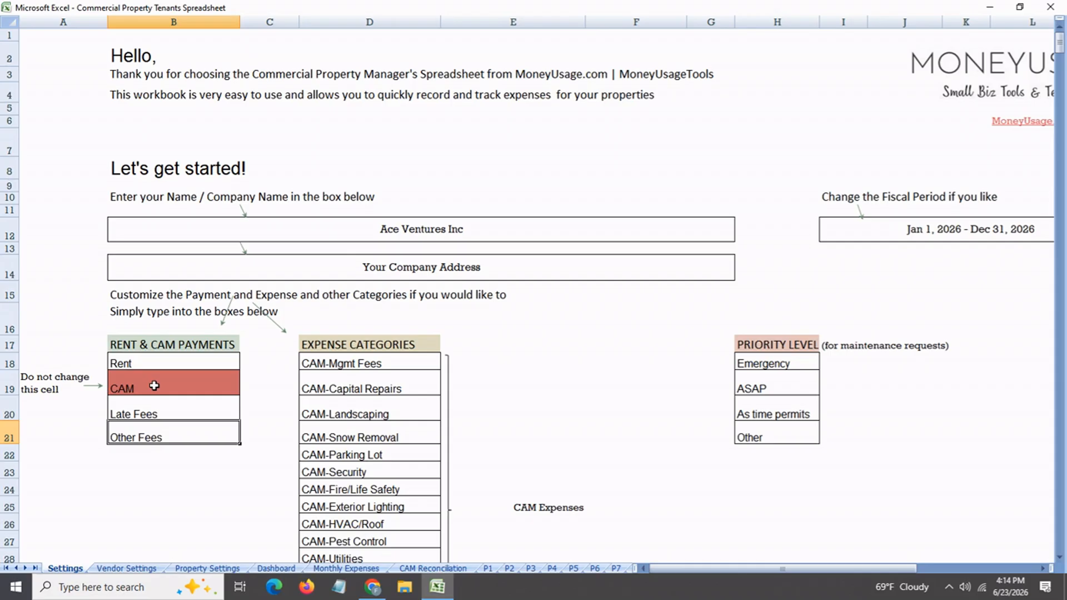
click(154, 385)
Look through the Expense Categories list from the CAM expenses down to NON-CAM-Landscaping
click(387, 348)
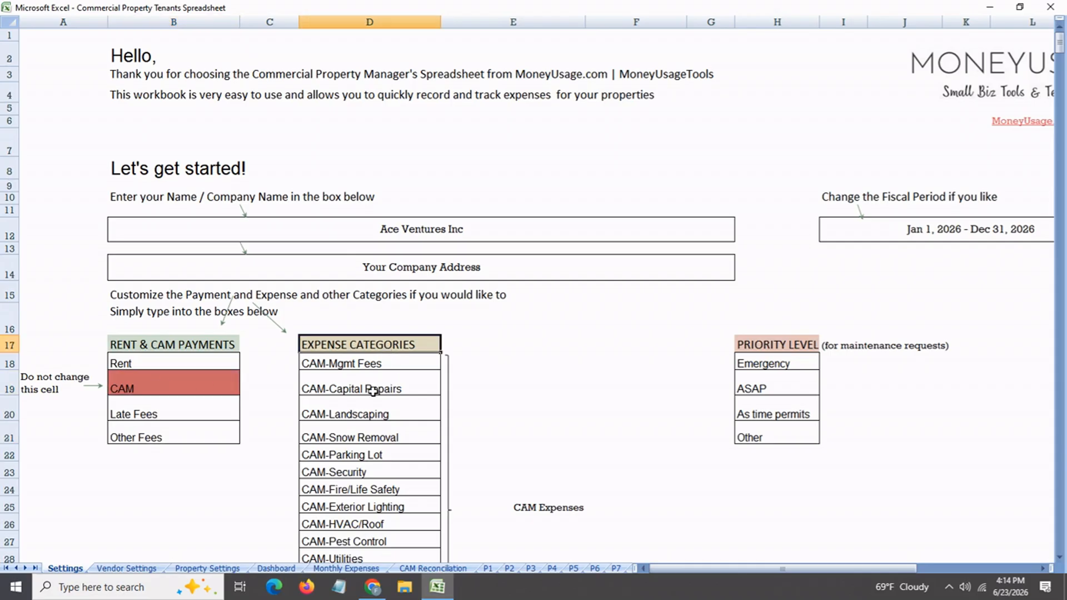
scroll(372, 391, down, 4)
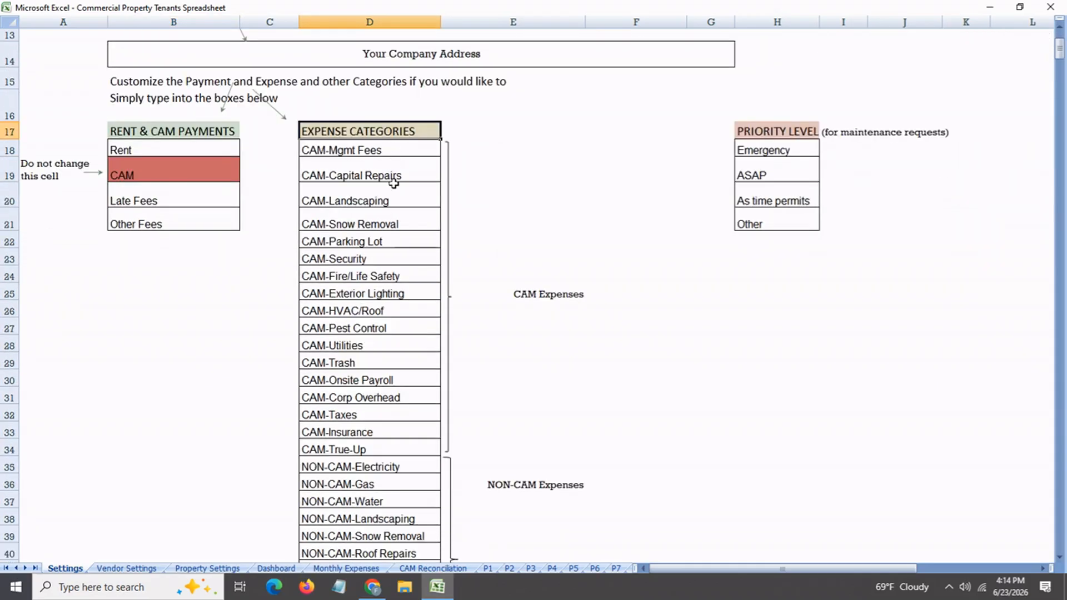
click(412, 454)
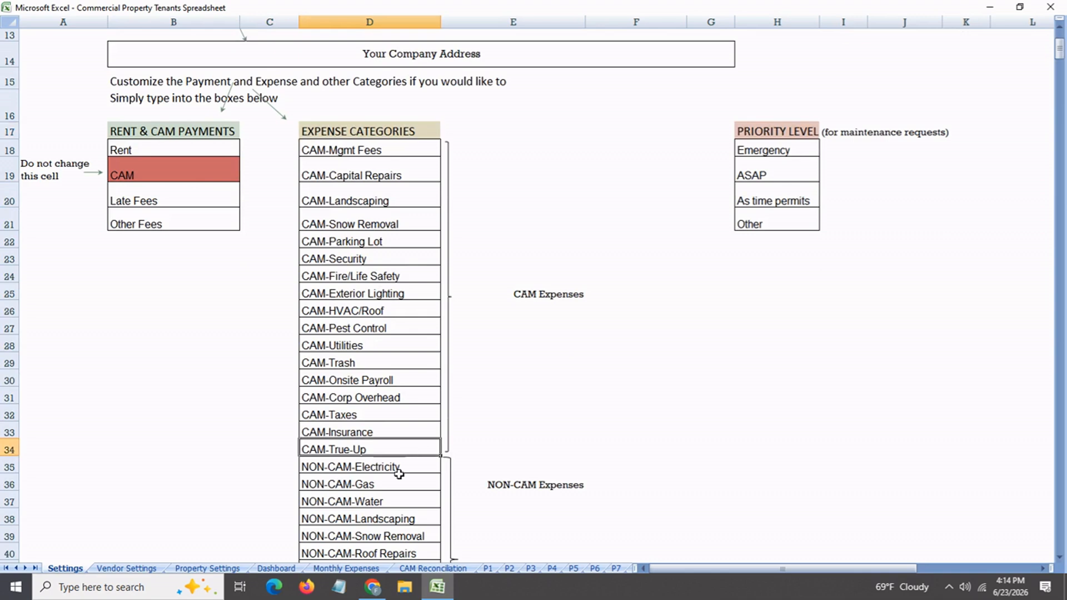
scroll(400, 469, down, 2)
click(408, 340)
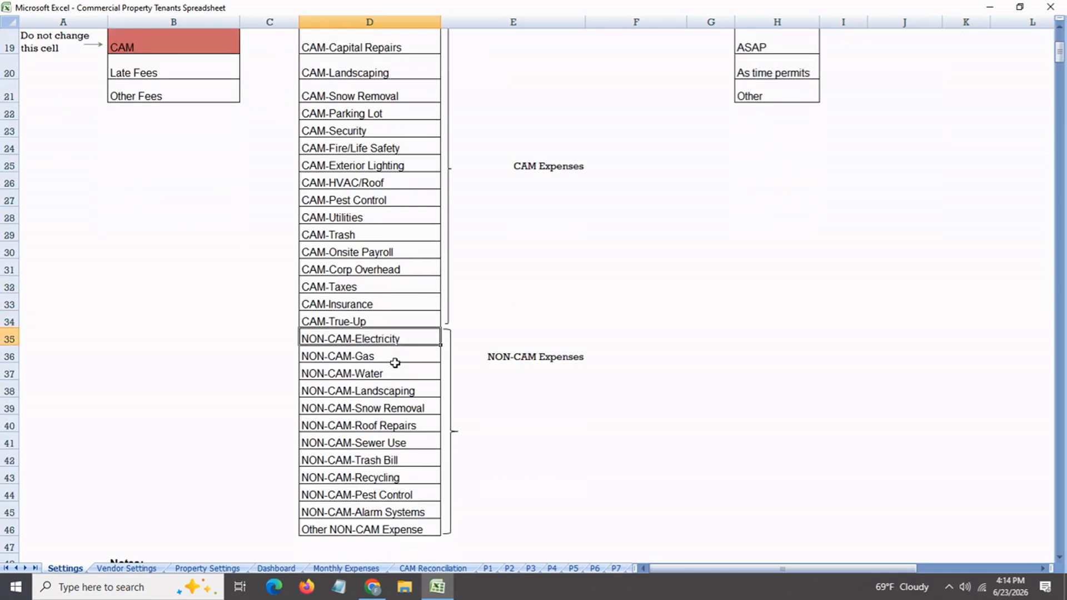
click(395, 363)
click(393, 376)
click(391, 392)
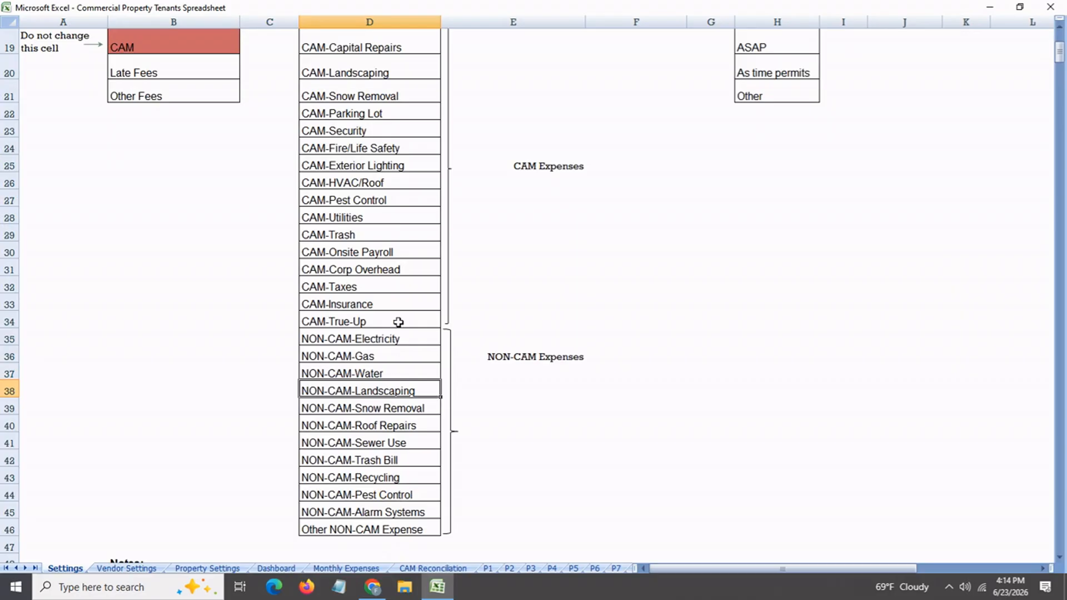
Compare the CAM group of expense categories, up to CAM-True-Up, with the NON-CAM group starting at NON-CAM-Electricity
click(398, 323)
scroll(415, 262, up, 1)
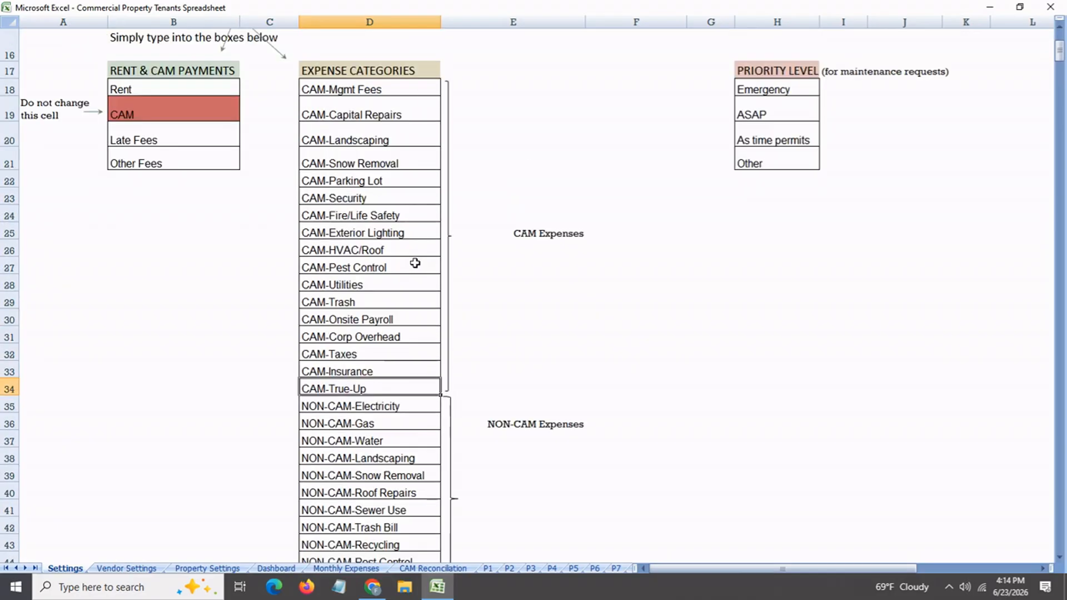
click(404, 268)
click(383, 412)
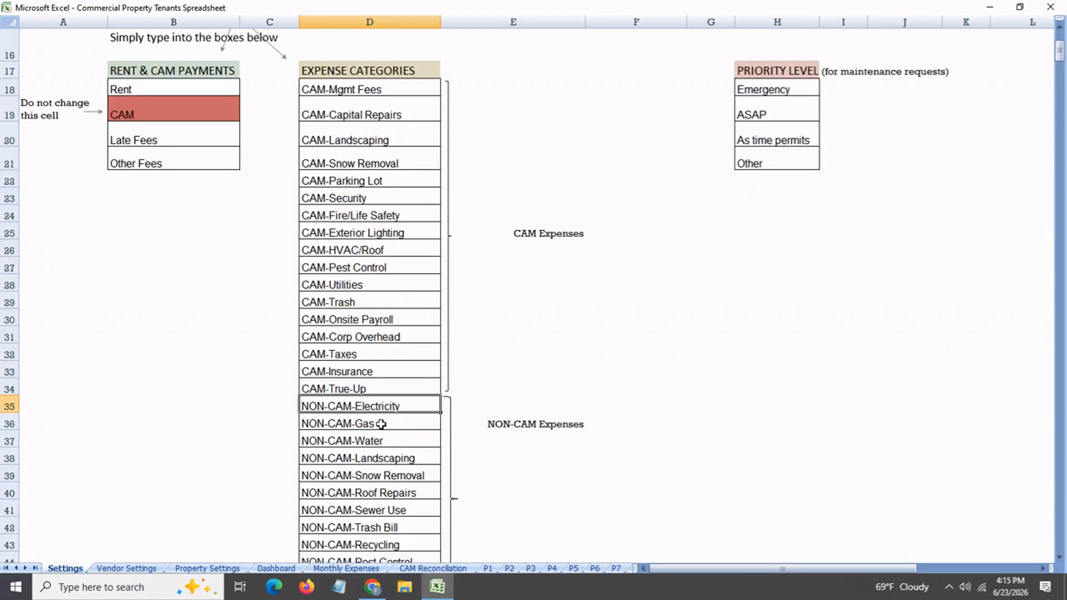
click(382, 425)
click(380, 445)
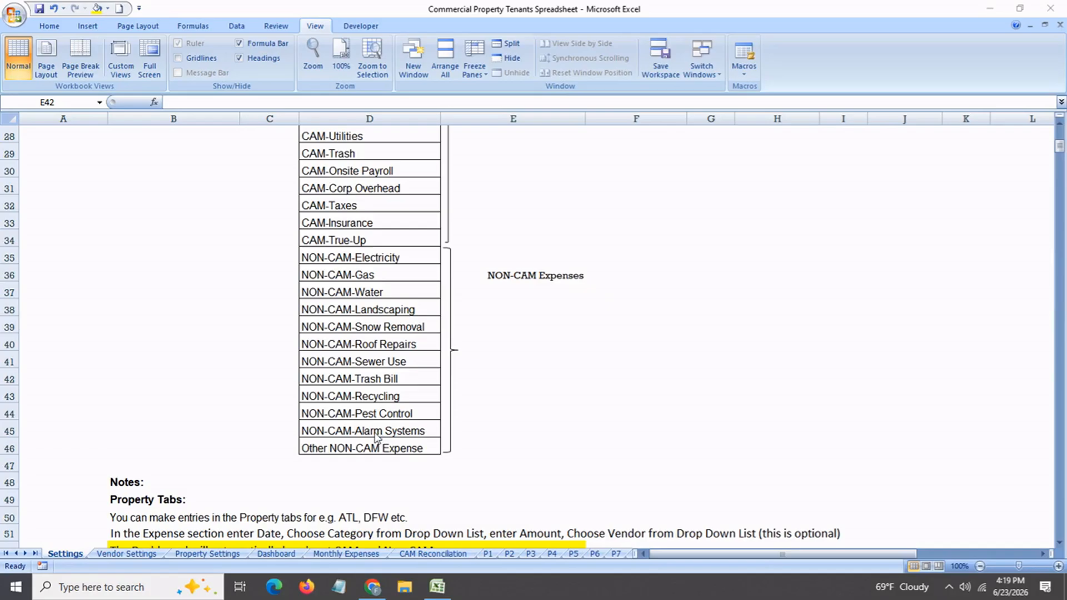
Rename the NON-CAM-Alarm Systems expense category on the Settings sheet as NON-CAM-Security
click(376, 433)
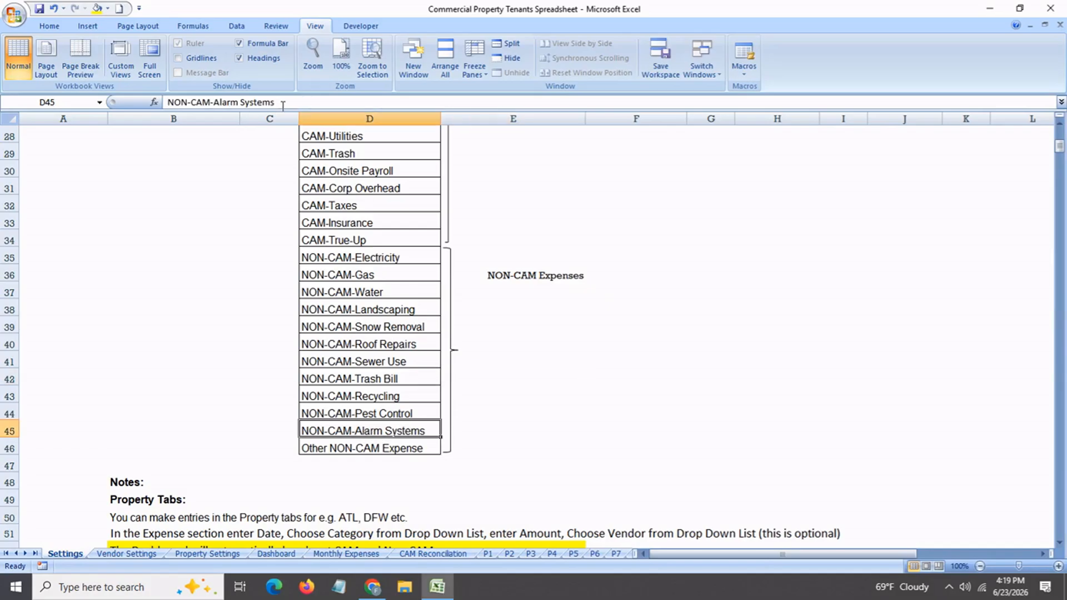
drag(213, 106, 301, 111)
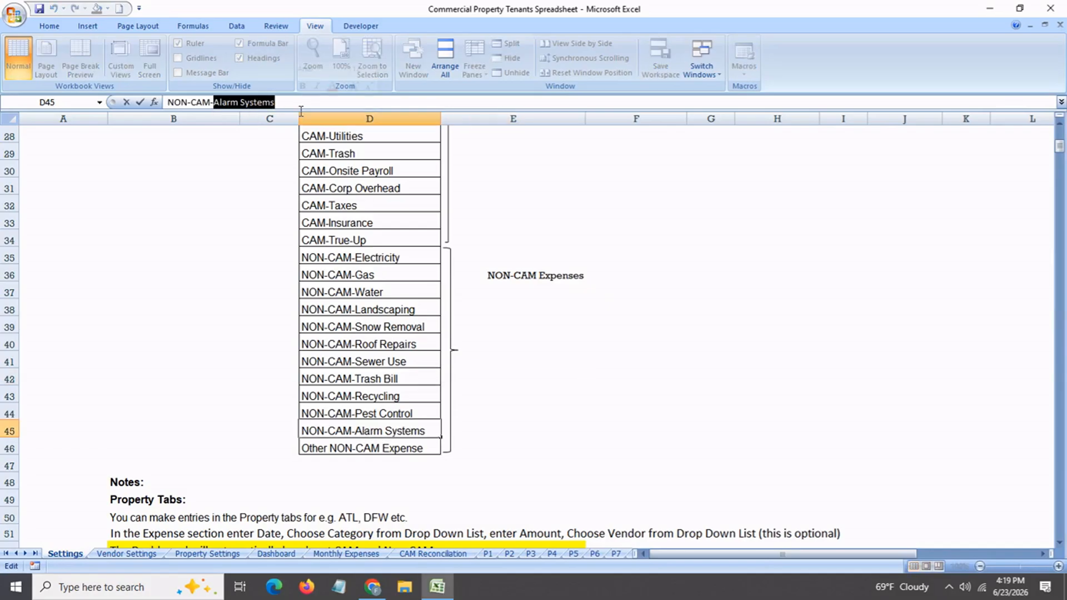
text(Security)
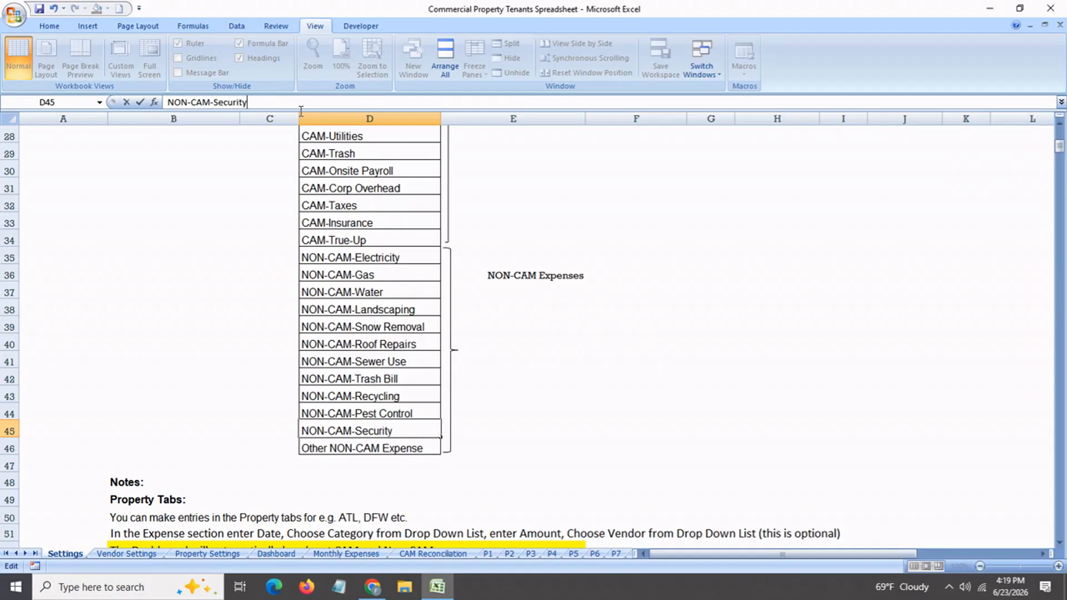
key(Return)
click(396, 431)
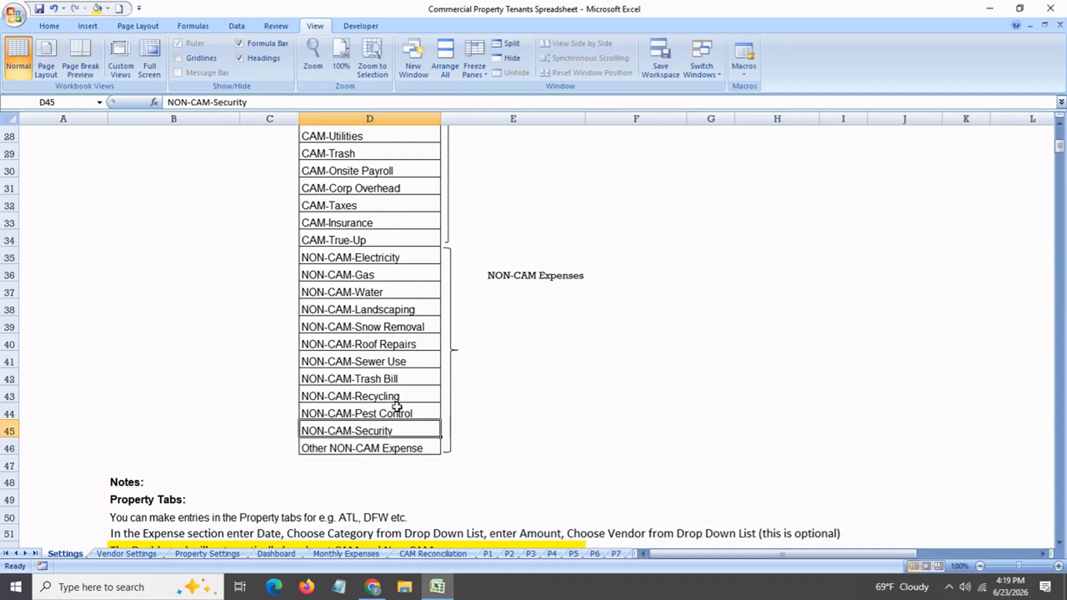
Review the neighbouring expense categories on the Settings sheet from NON-CAM-Recycling up to NON-CAM-Snow Removal
click(398, 396)
click(403, 361)
click(406, 345)
click(410, 326)
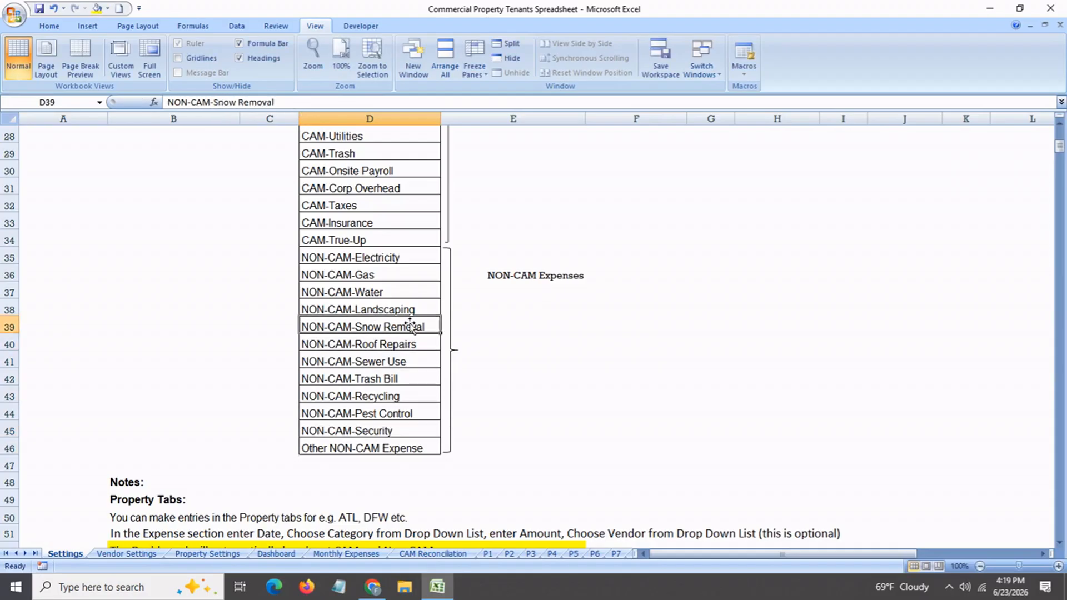
Choose NON-CAM-Security as the category of the 03/05/26 expense on the P1 sheet
click(489, 553)
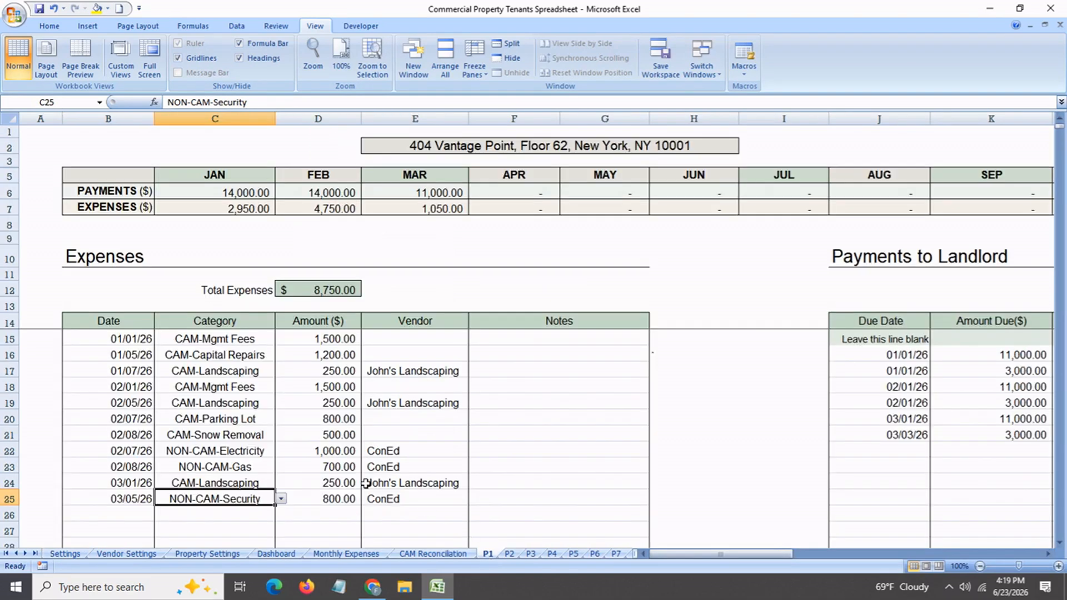
click(282, 499)
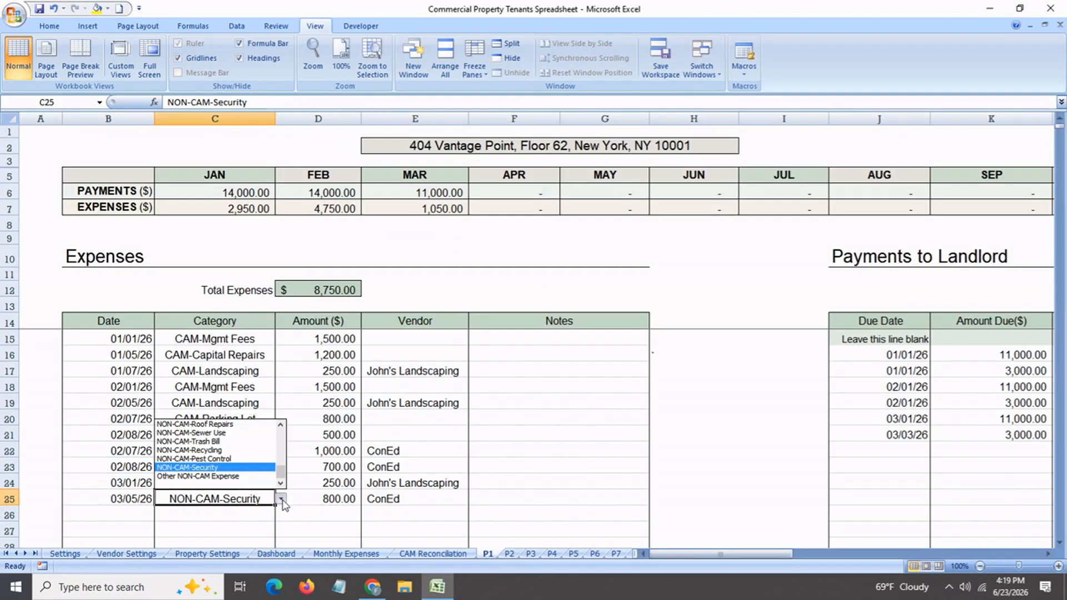
click(242, 469)
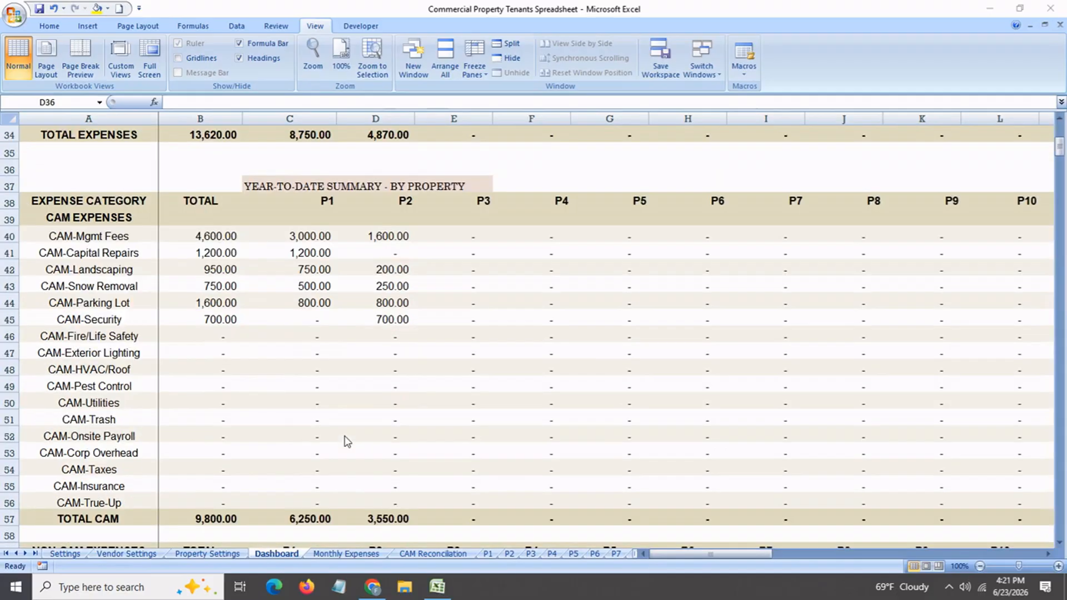
Look over the Dashboard's expense totals and year-to-date payment summaries by property, down to the Total Expenses chart
scroll(345, 441, down, 8)
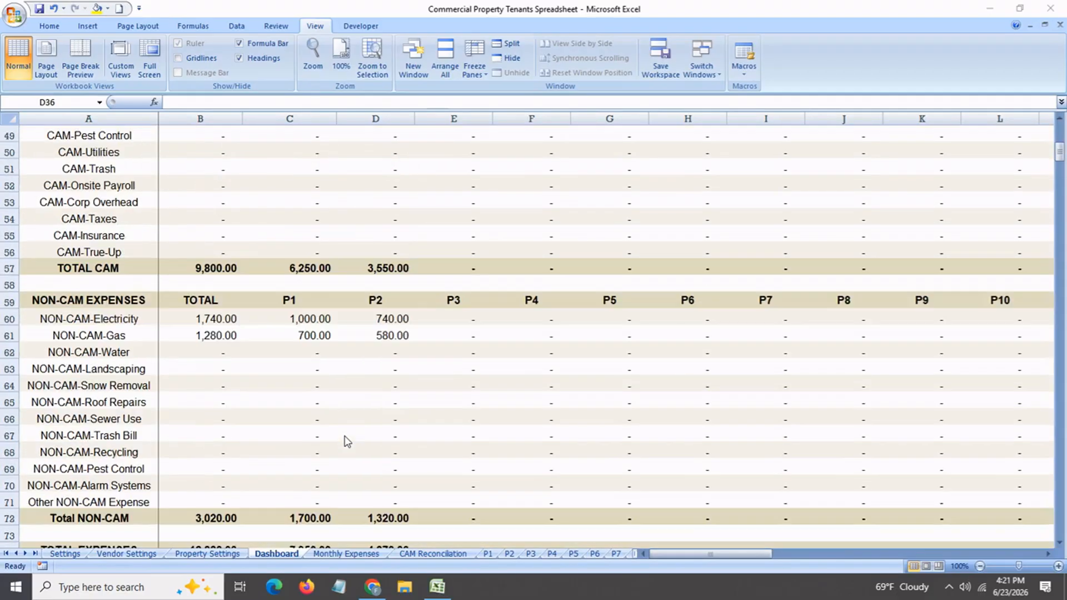
scroll(345, 441, down, 11)
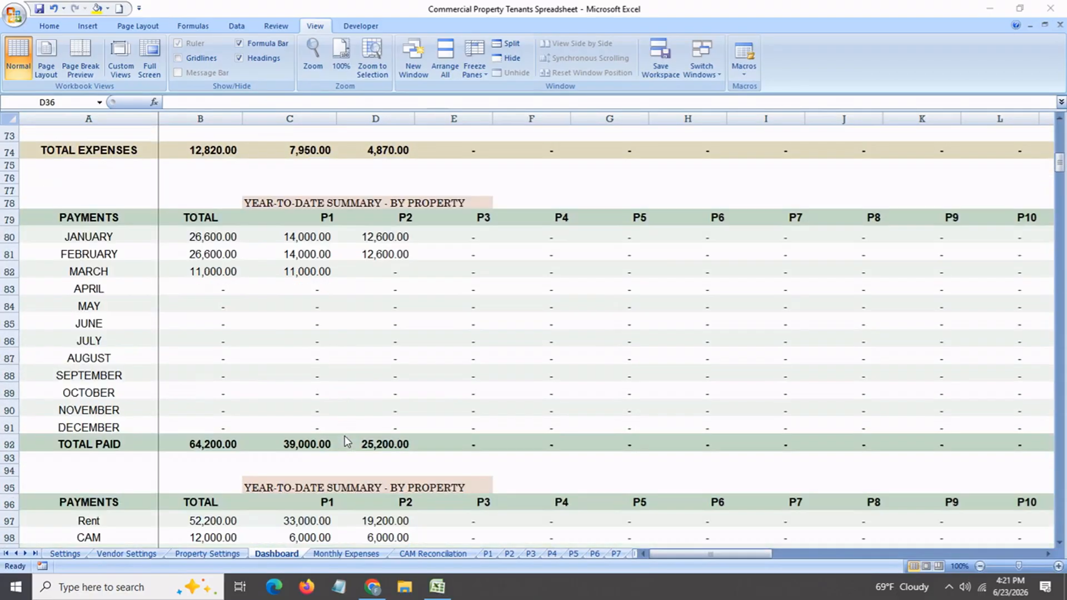
scroll(346, 442, down, 1)
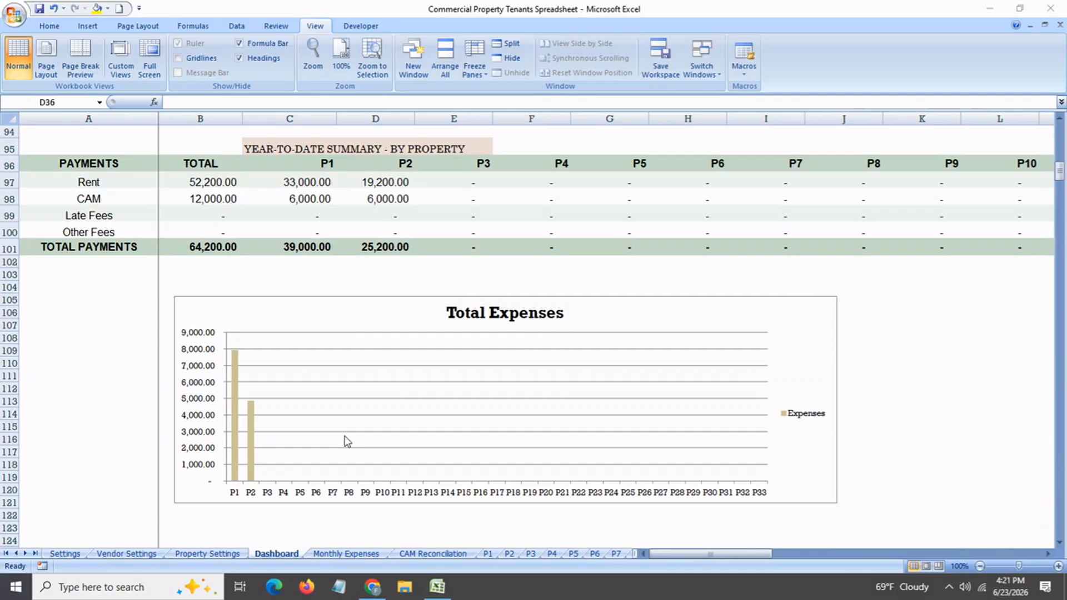